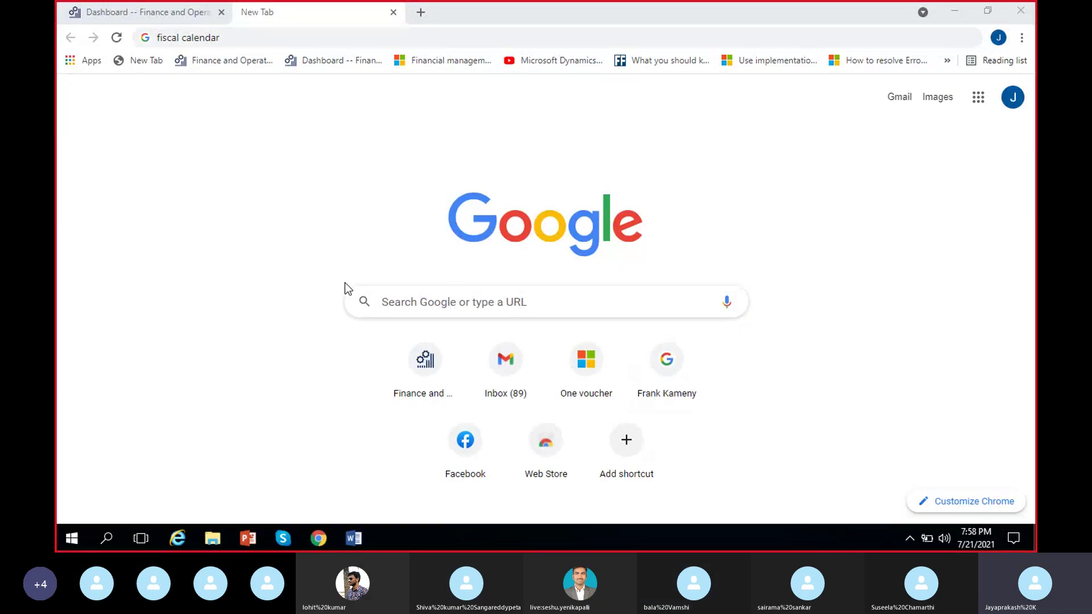
Search the web for "Fiscal calendar D365" and open the Microsoft article on fiscal calendars, fiscal years, and periods.
click(273, 31)
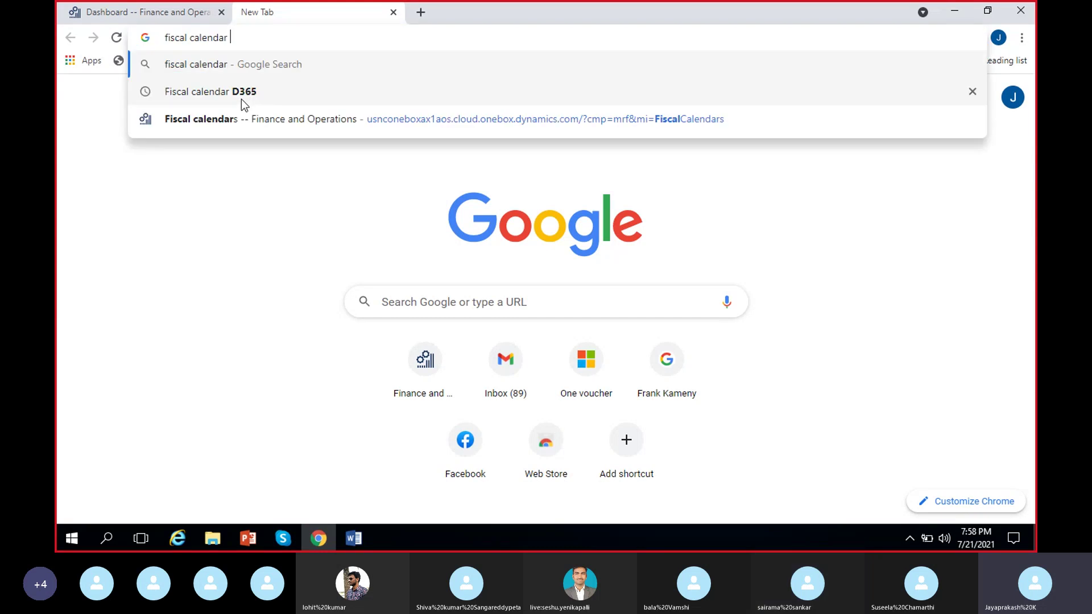
click(244, 95)
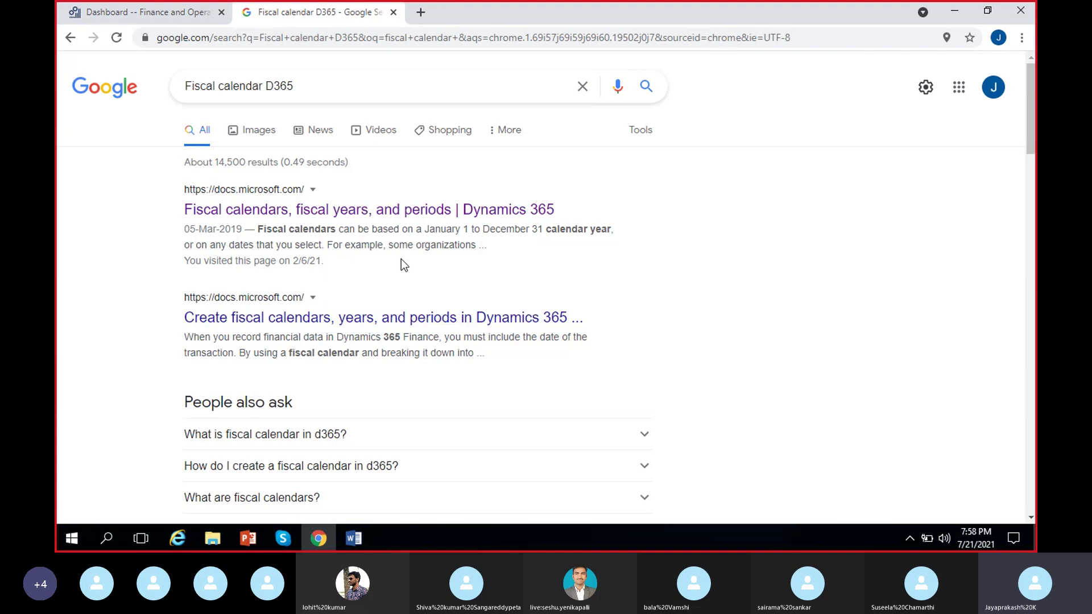
click(395, 215)
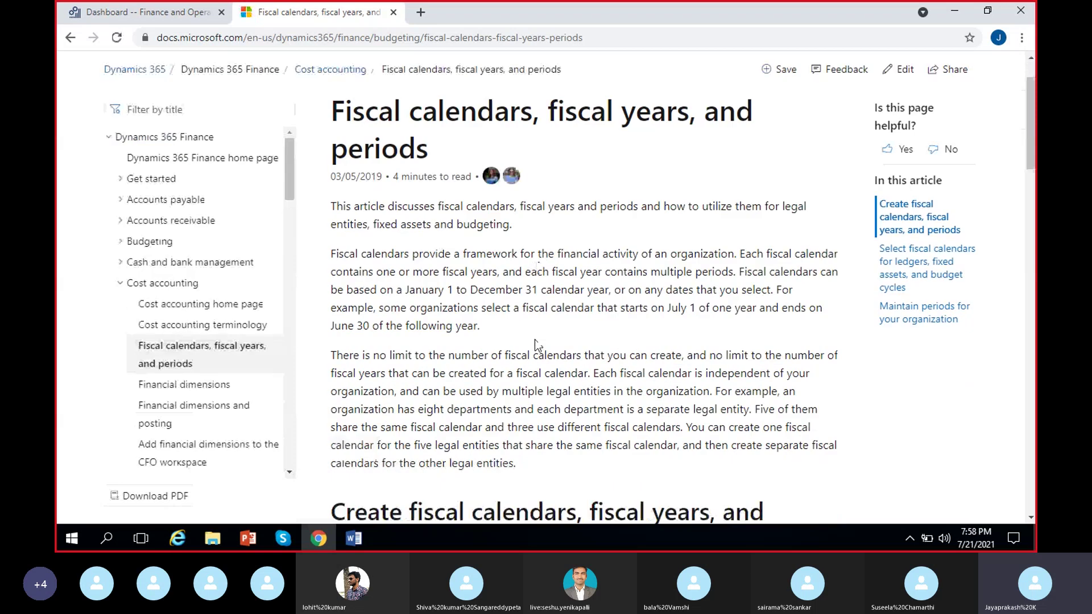
Read through the fiscal calendars article, from its introduction to the section on maintaining periods for the organization.
scroll(536, 340, down, 5)
scroll(531, 348, up, 5)
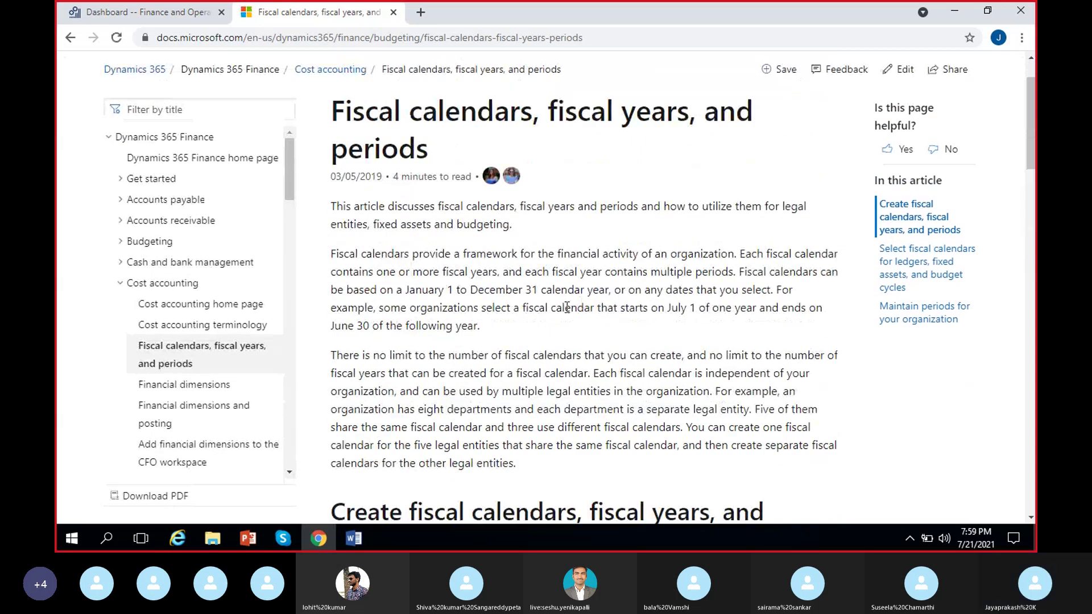
scroll(566, 307, down, 12)
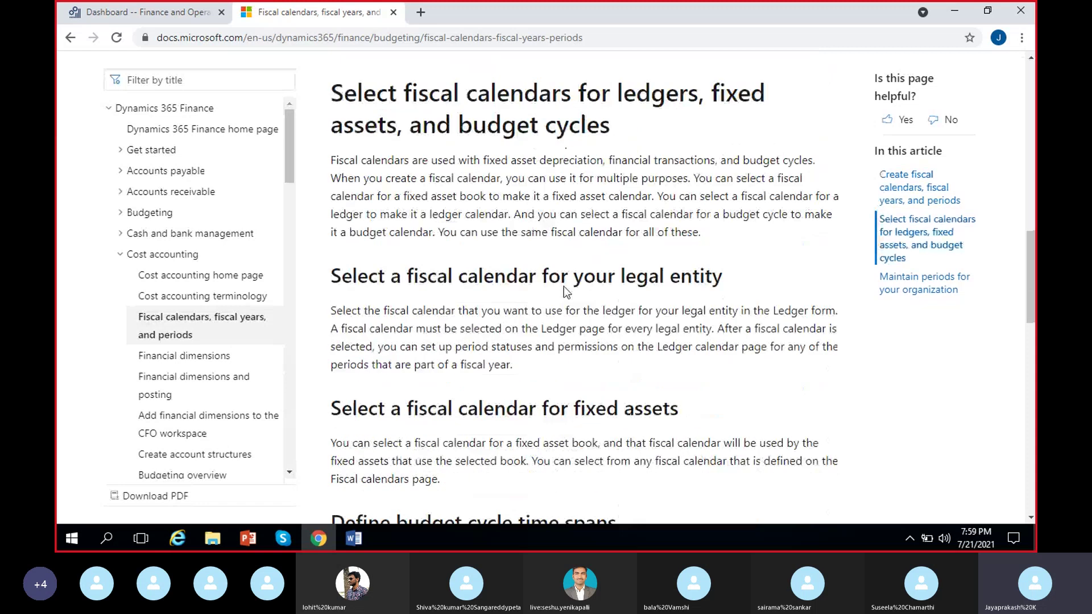
scroll(567, 292, down, 8)
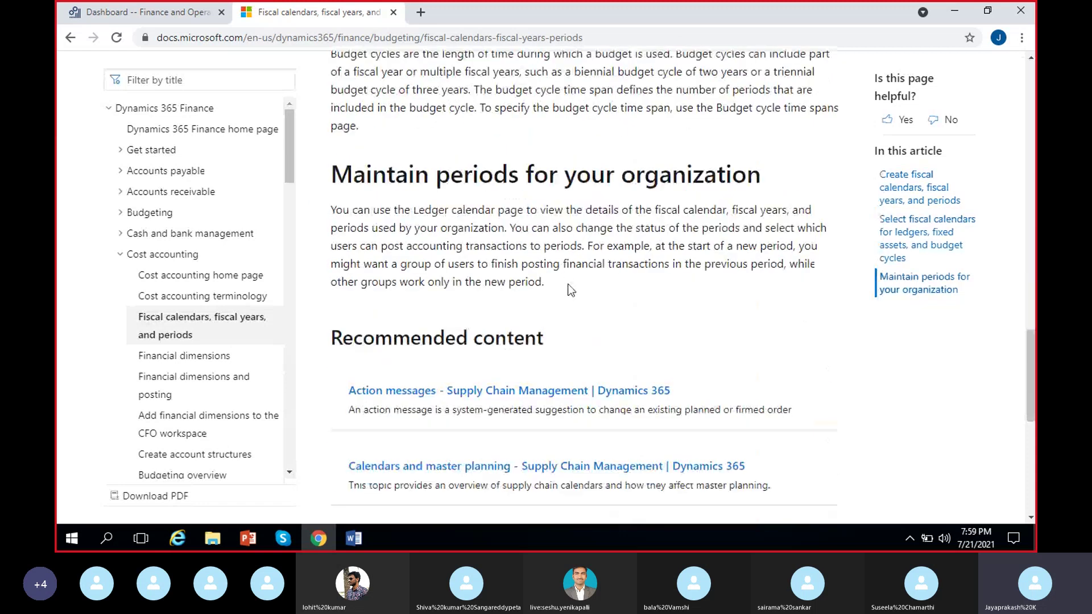
scroll(587, 278, up, 3)
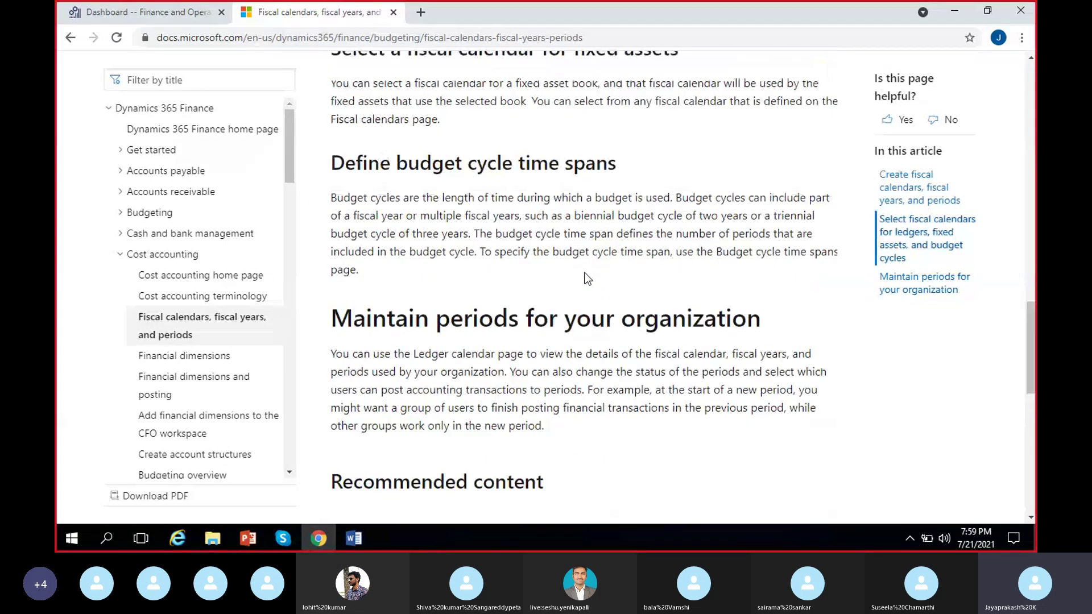
scroll(587, 278, up, 12)
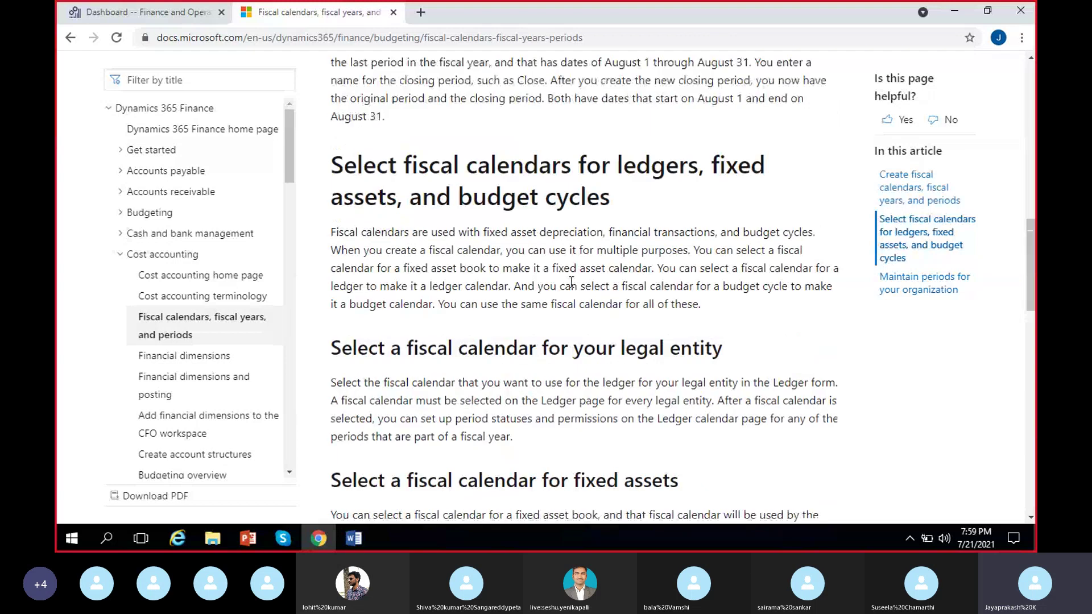
scroll(582, 265, up, 5)
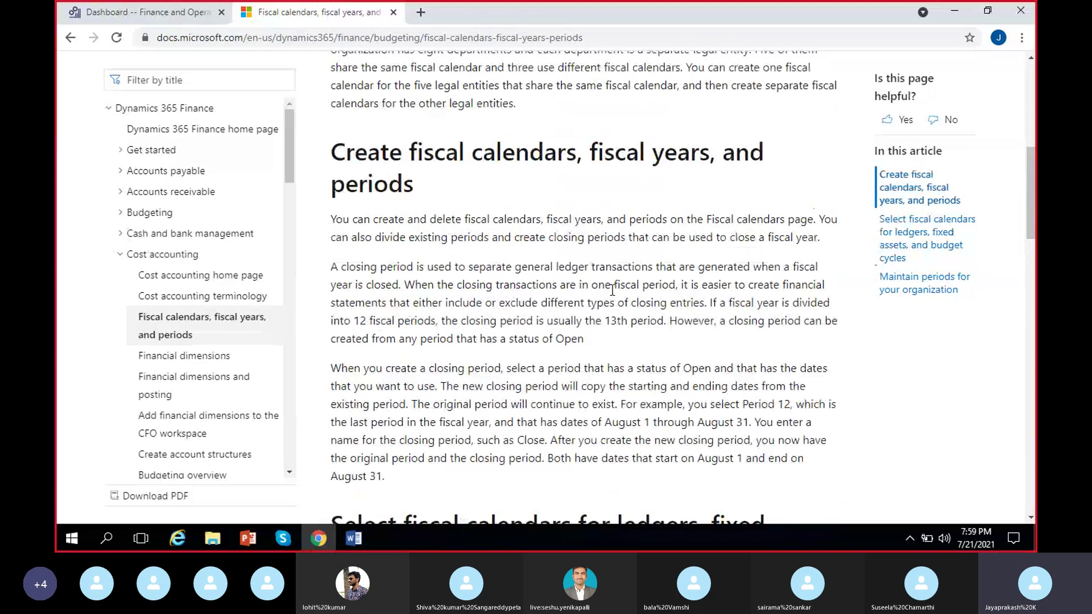
scroll(648, 296, up, 3)
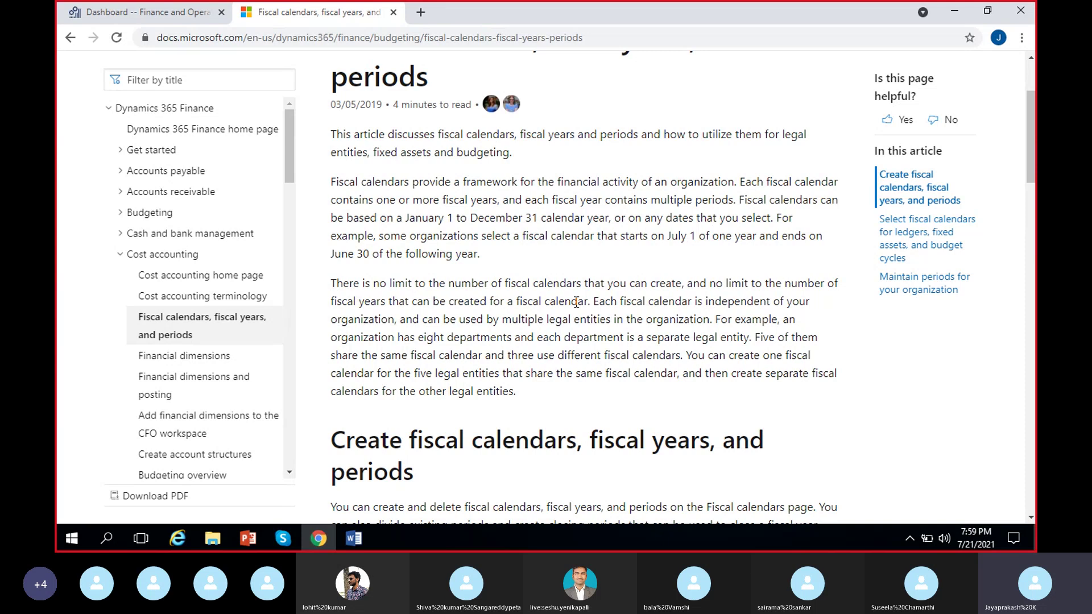
scroll(139, 278, up, 3)
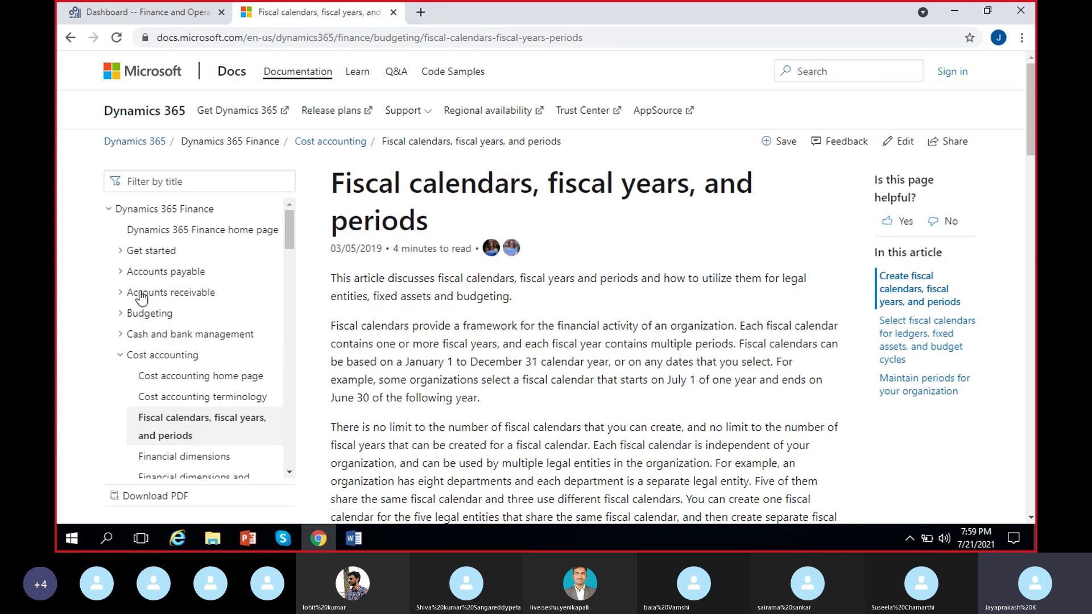
Collapse the Cost accounting section in the documentation contents and look through the Dynamics 365 Finance topics.
scroll(141, 297, down, 2)
scroll(156, 302, up, 1)
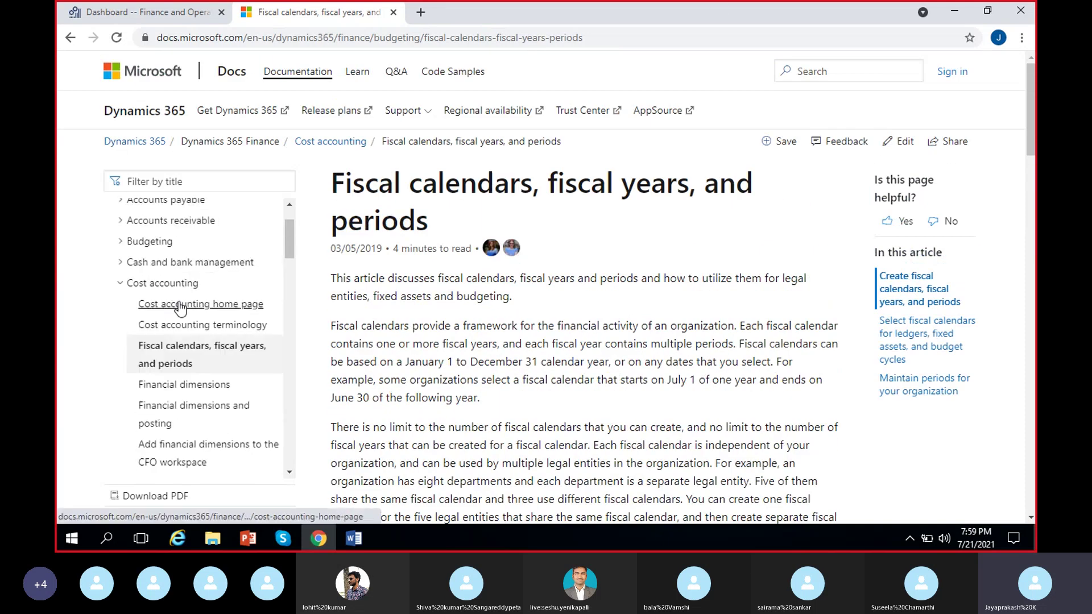
click(153, 284)
scroll(193, 267, up, 2)
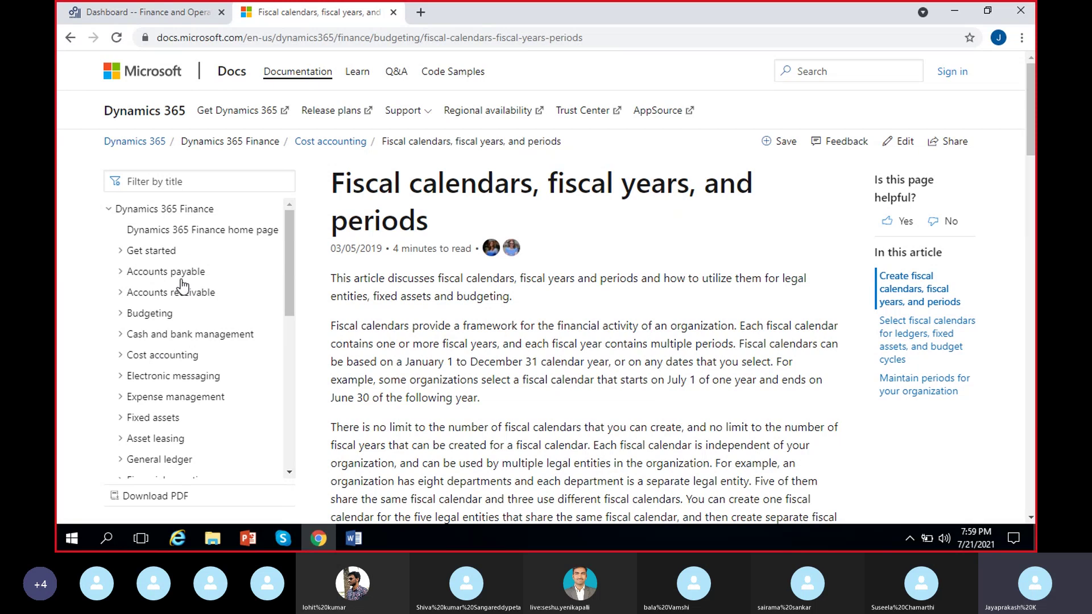
scroll(182, 290, down, 3)
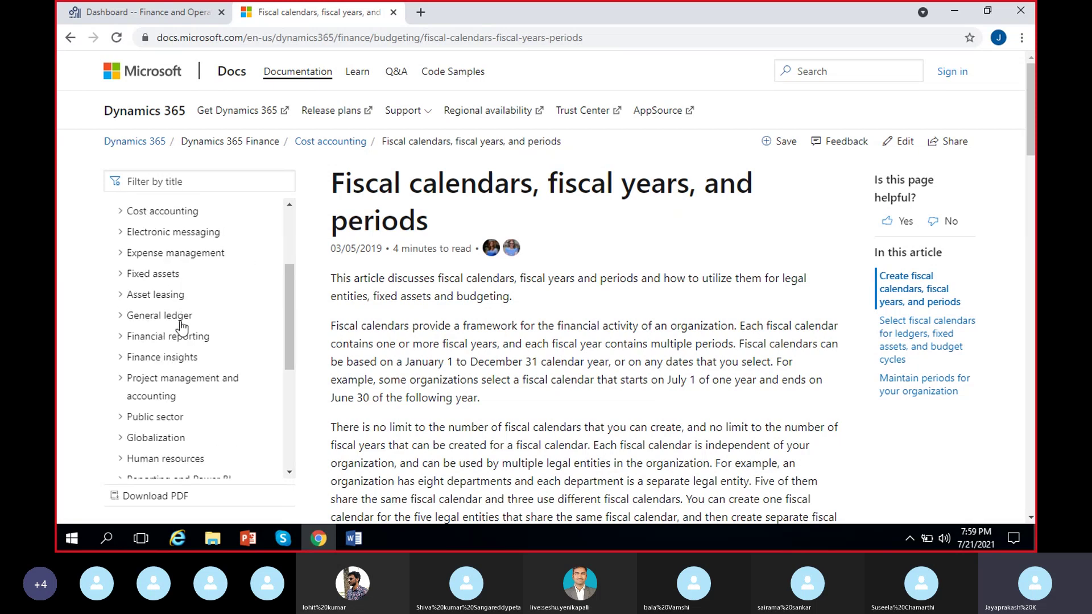
scroll(182, 327, down, 1)
scroll(182, 331, down, 3)
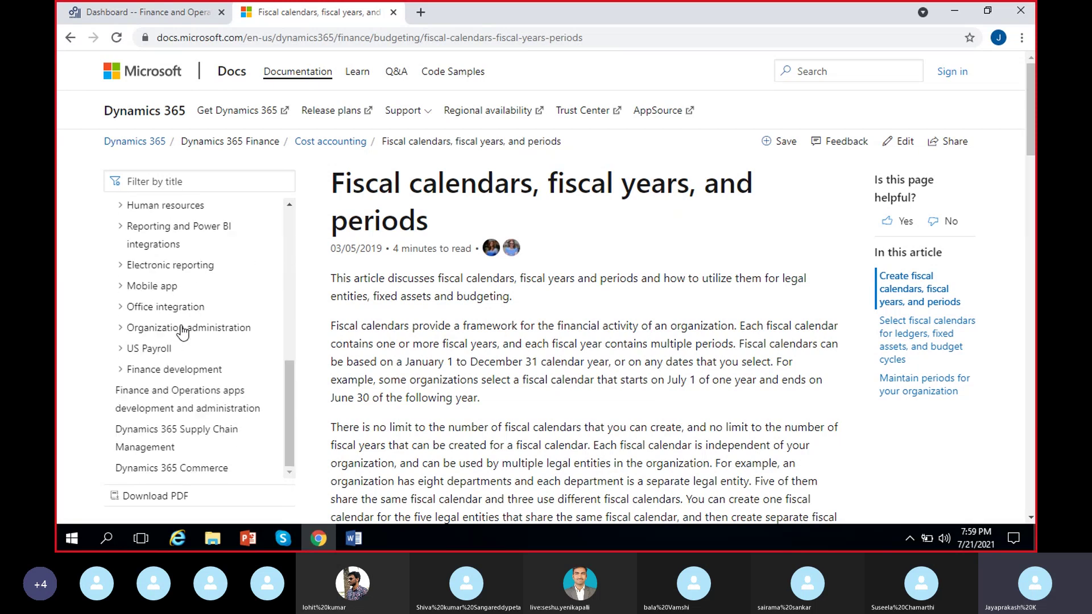
scroll(210, 335, down, 2)
scroll(193, 350, up, 1)
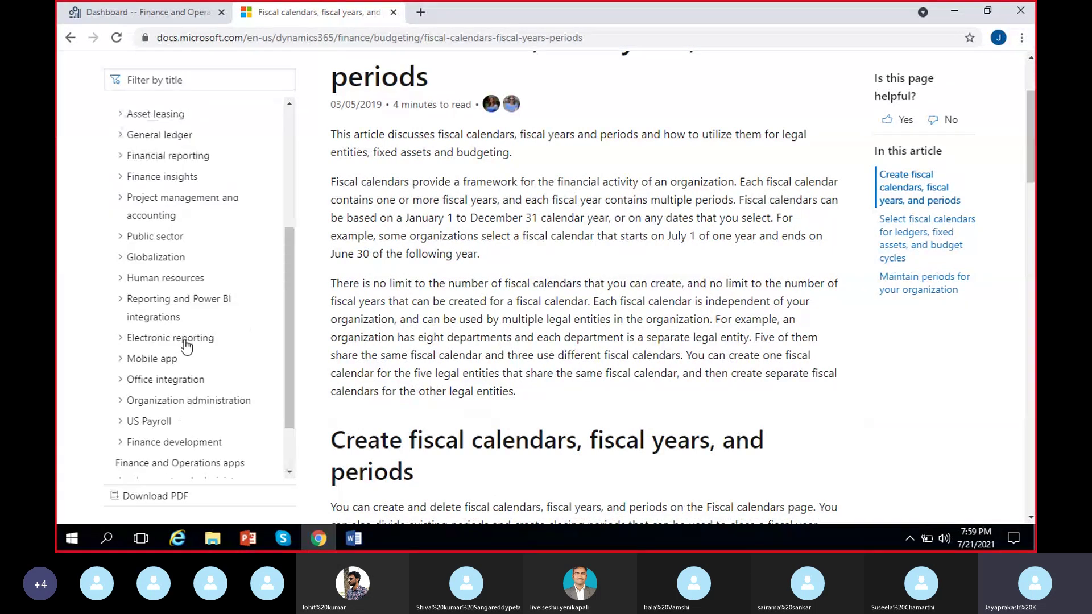
scroll(181, 347, up, 3)
scroll(448, 264, up, 2)
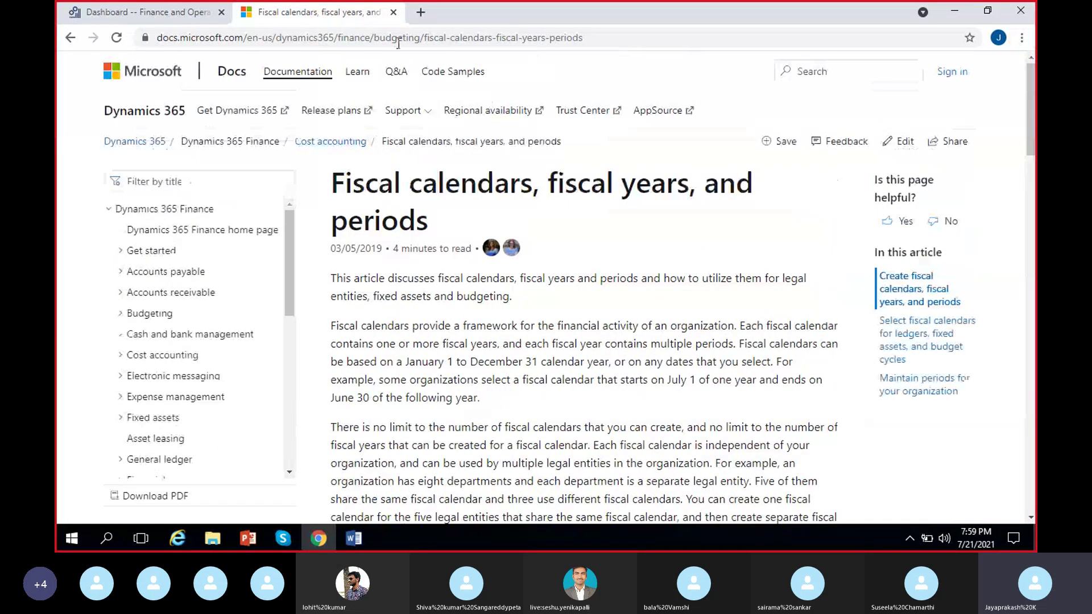
Search the web for "Currencies D365" in a new browser tab.
click(421, 13)
text(C)
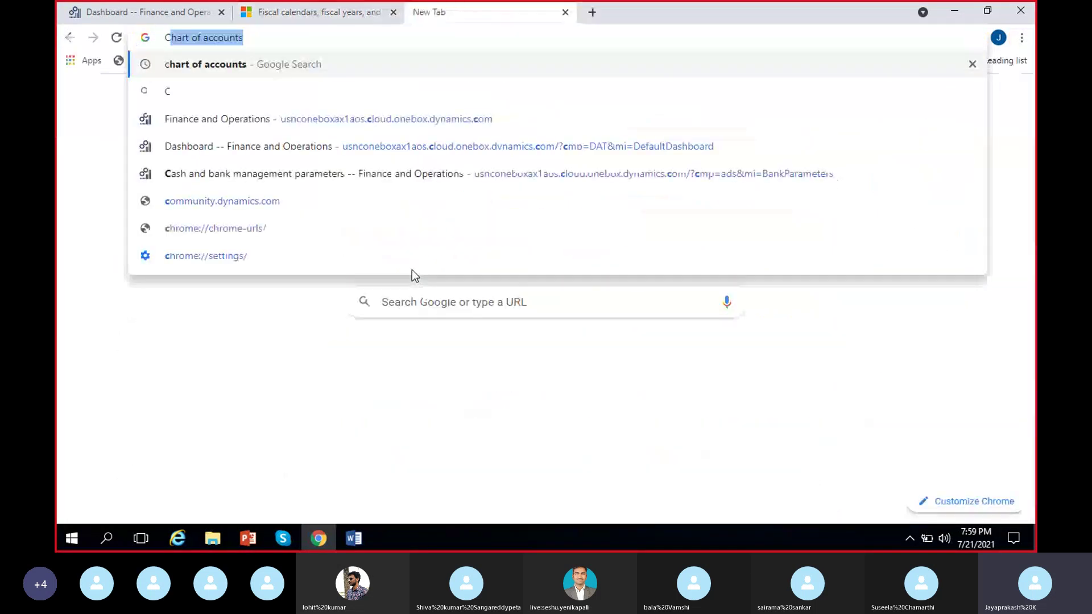
text(urrencies)
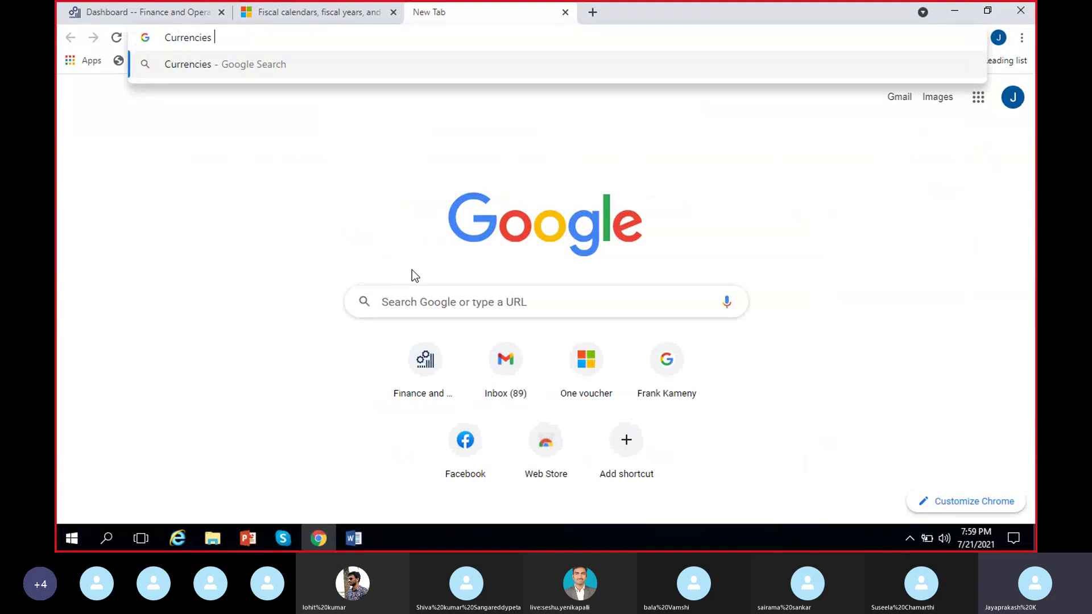
text( D365)
key(Return)
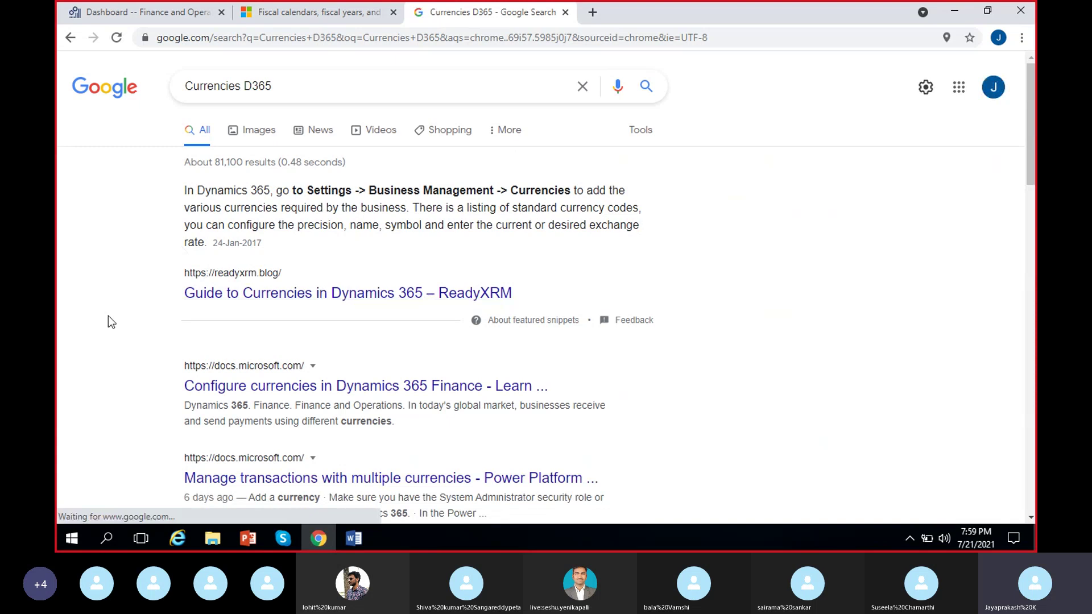
Examine the currency search results for a suitable Microsoft documentation page on Dynamics 365 Finance.
scroll(358, 329, down, 1)
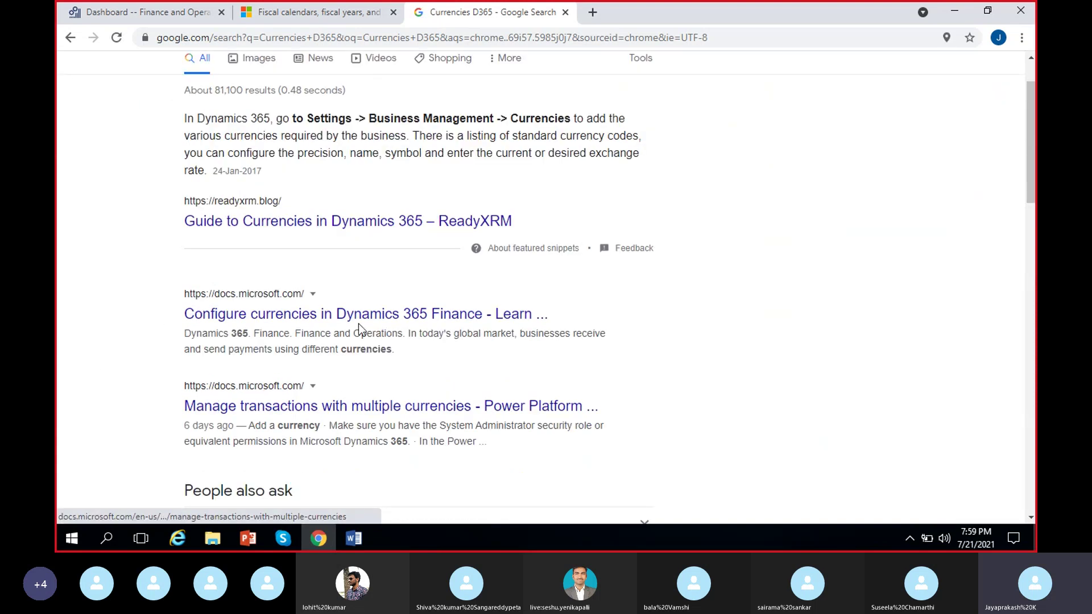
click(274, 320)
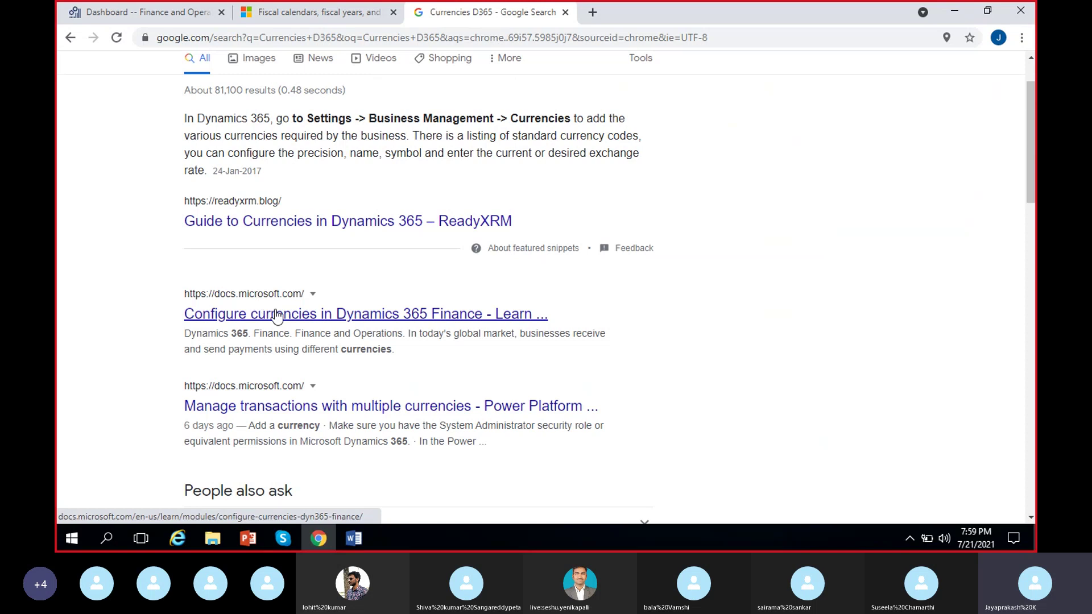
scroll(266, 307, up, 1)
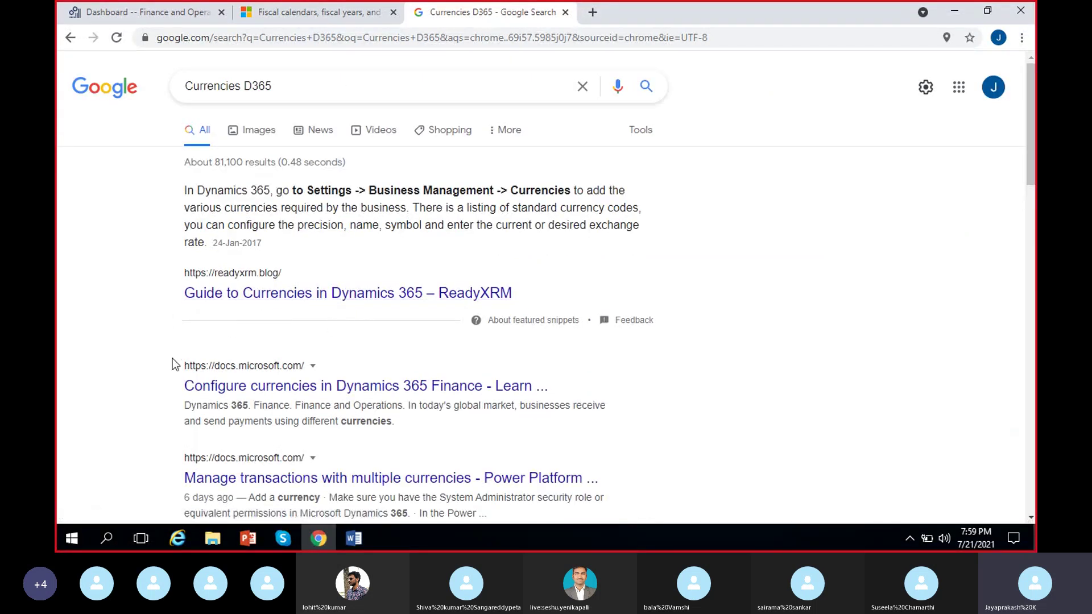
scroll(177, 364, down, 1)
scroll(230, 370, down, 1)
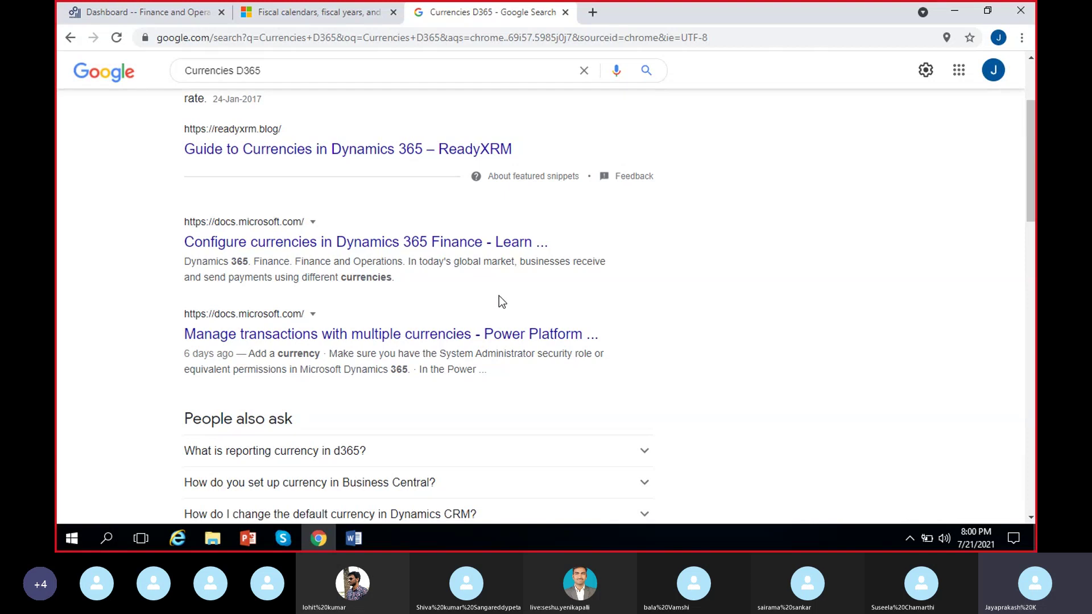
scroll(496, 297, down, 2)
scroll(498, 304, down, 1)
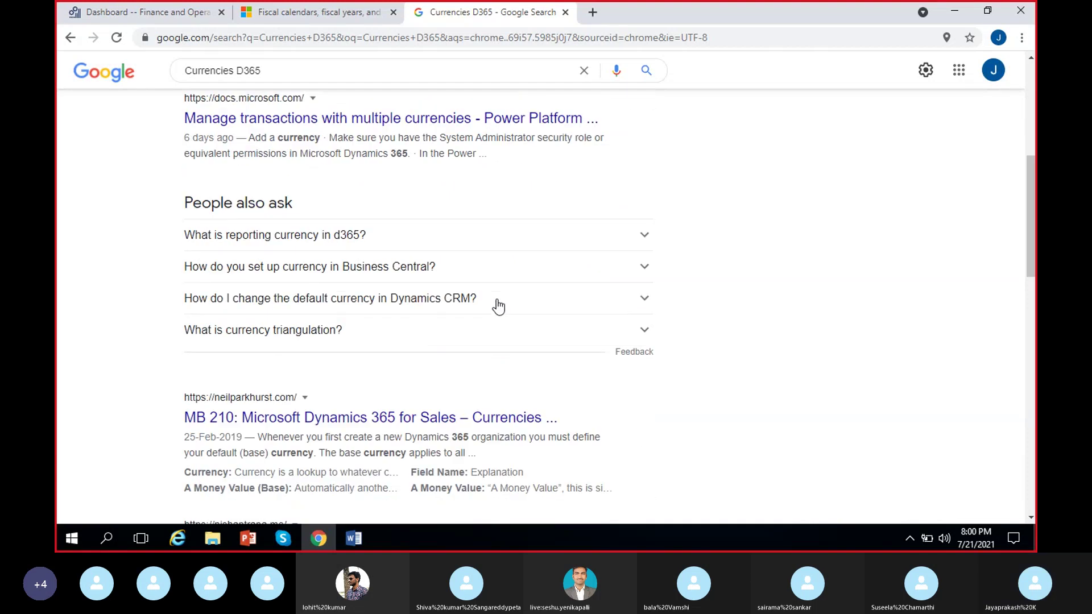
scroll(489, 307, up, 5)
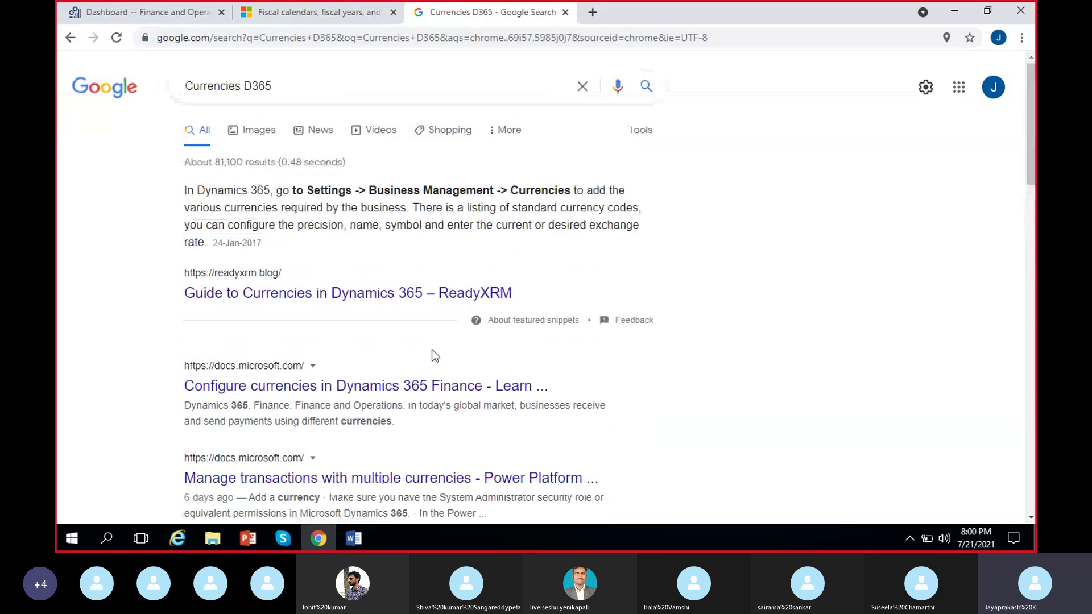
Open the Microsoft Learn module "Configure currencies in Dynamics 365 Finance", review its overview and learning objectives, and return to the search results.
click(266, 386)
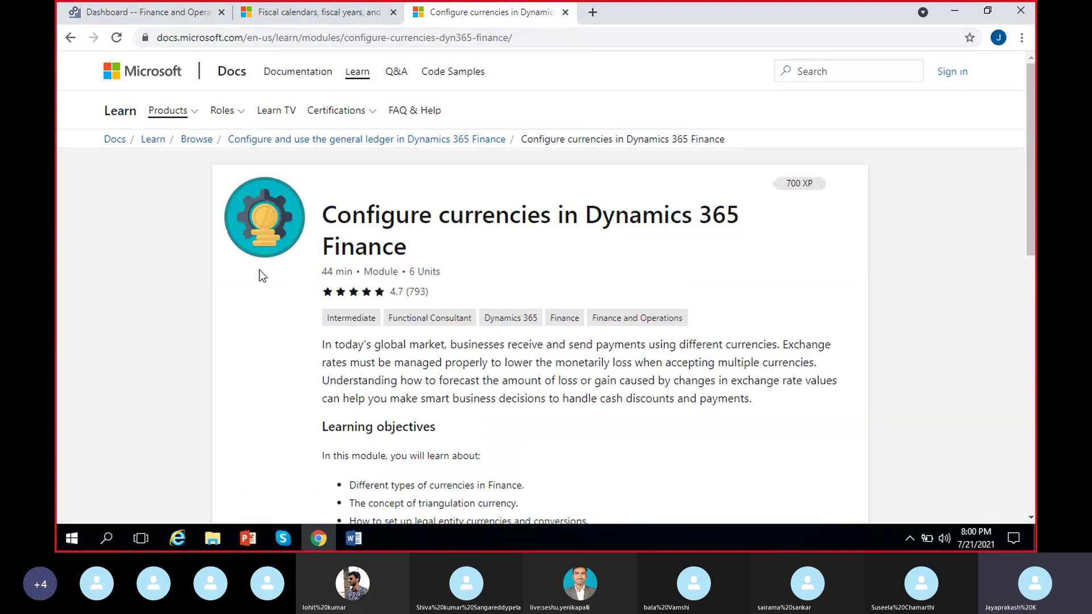
scroll(378, 257, down, 8)
scroll(364, 285, up, 5)
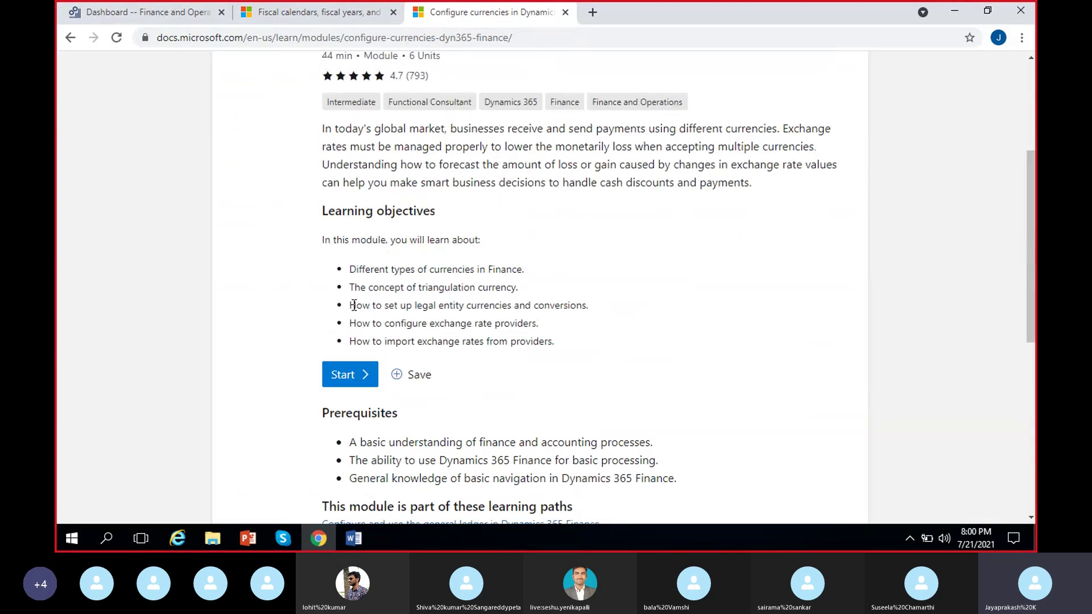
scroll(407, 230, down, 7)
scroll(441, 331, up, 10)
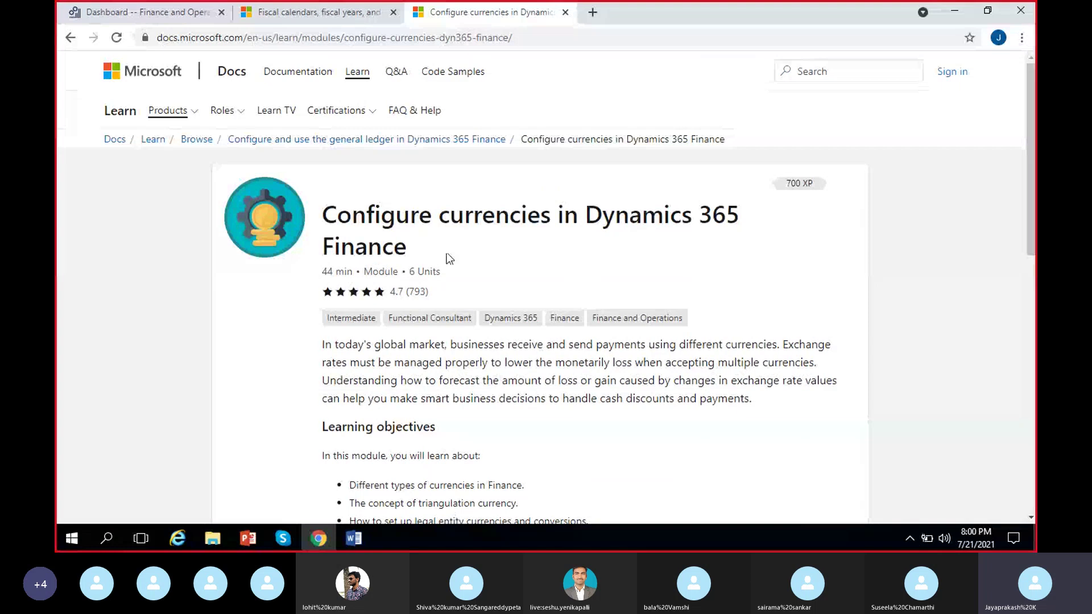
scroll(494, 373, down, 3)
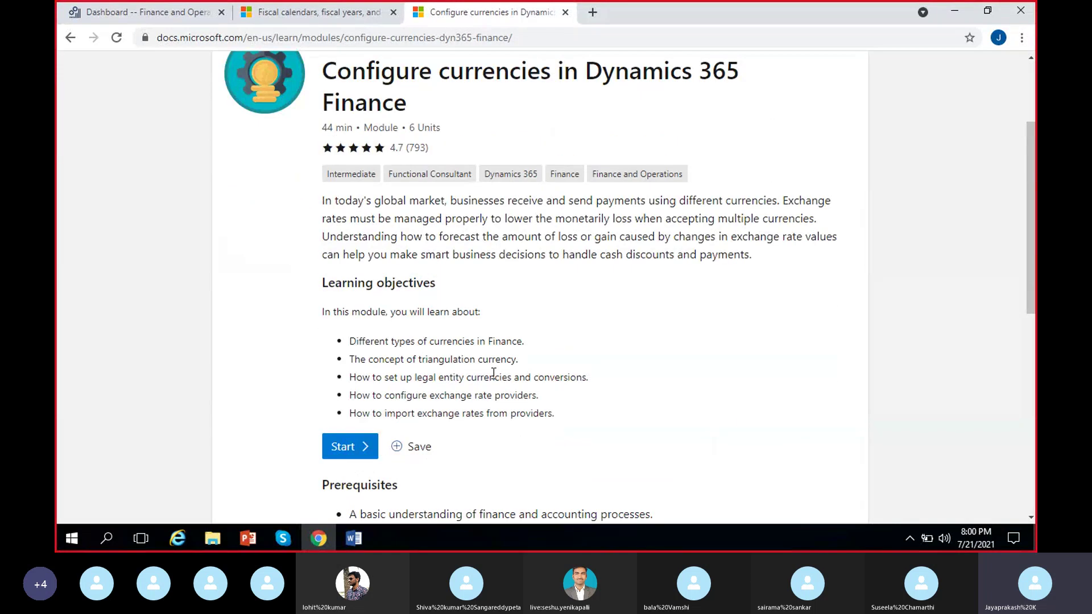
scroll(413, 340, up, 3)
click(70, 37)
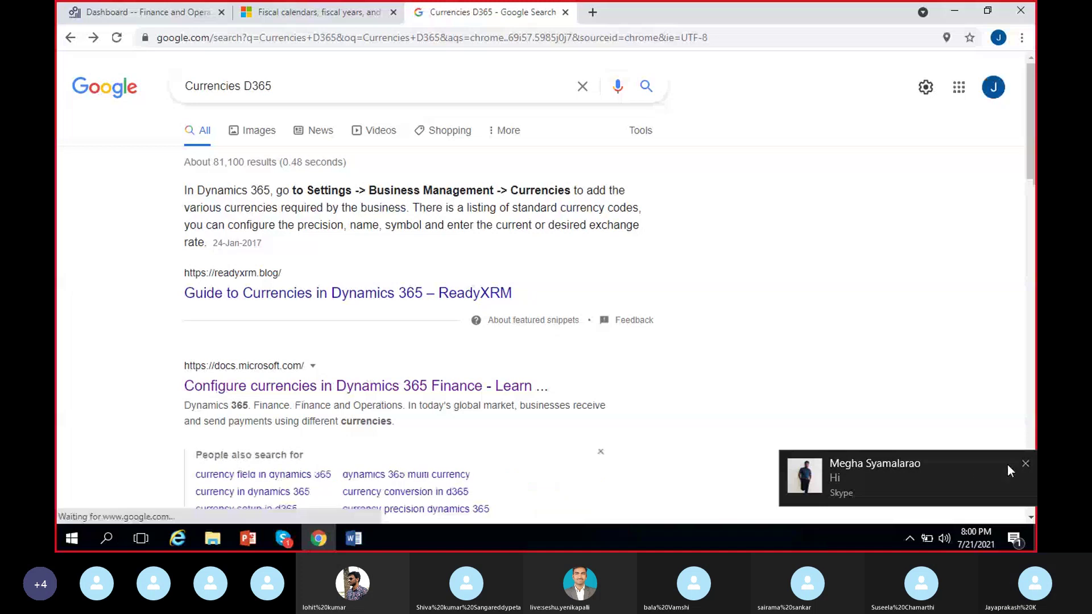
Switch to Skype, add the contact who just sent a message to the ongoing group call, and return to the browser.
click(1025, 464)
click(283, 537)
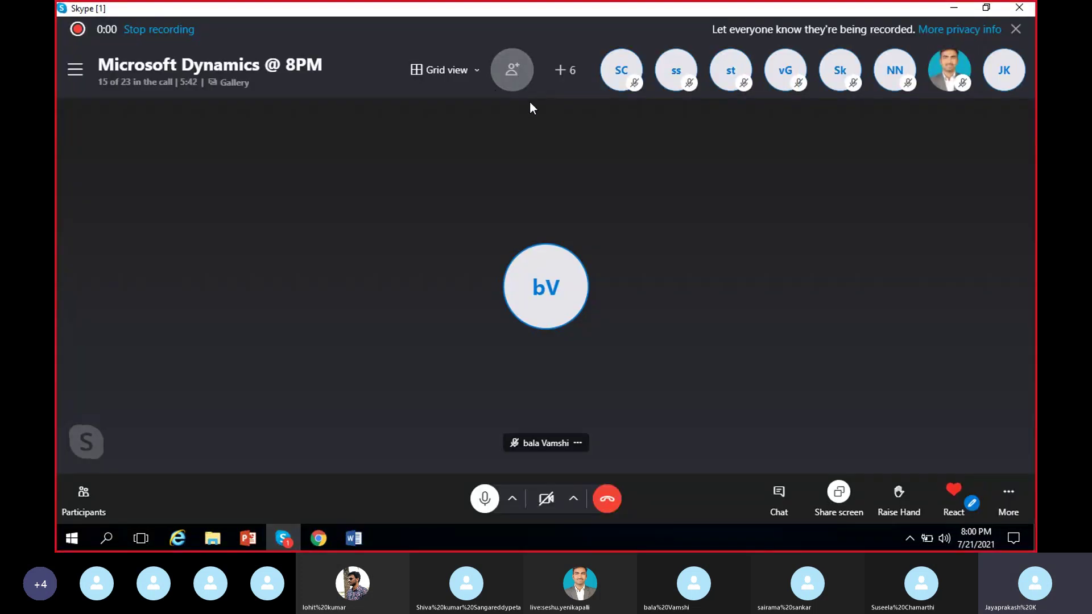
click(512, 73)
text(megha)
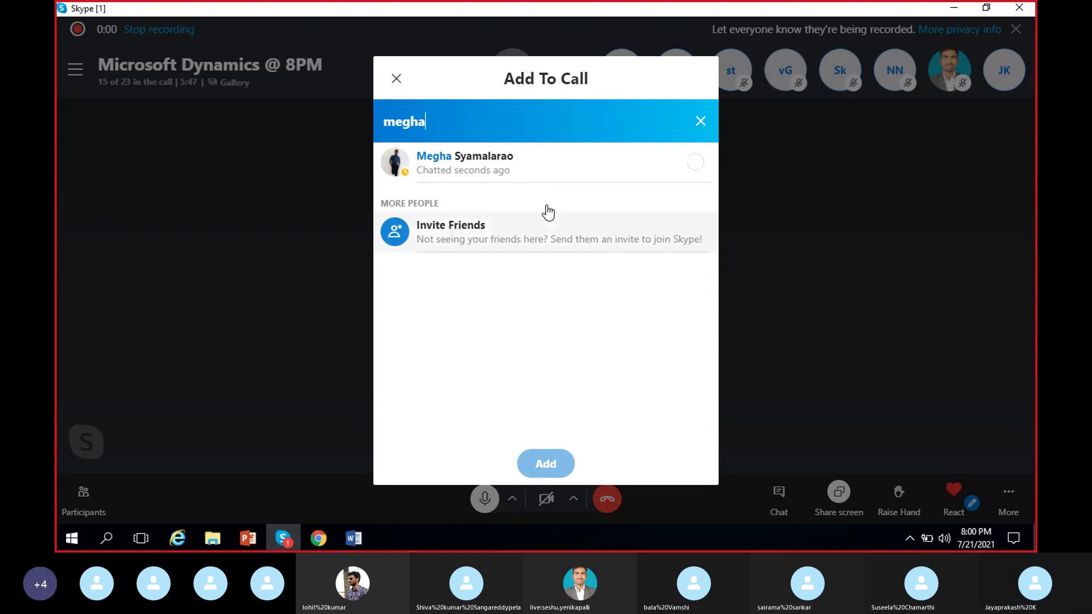
click(663, 171)
click(557, 466)
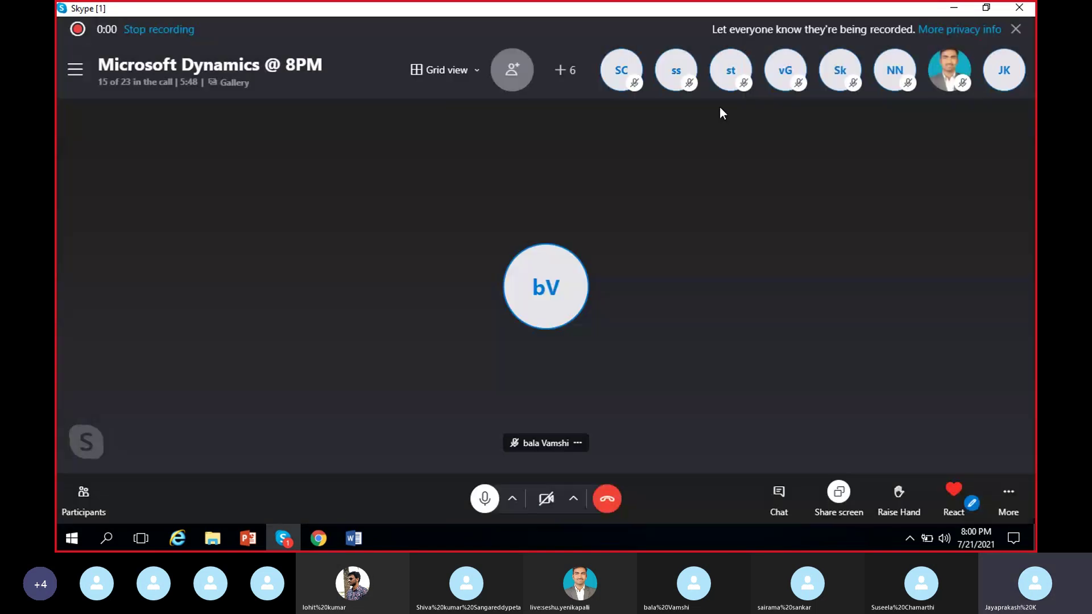
click(953, 8)
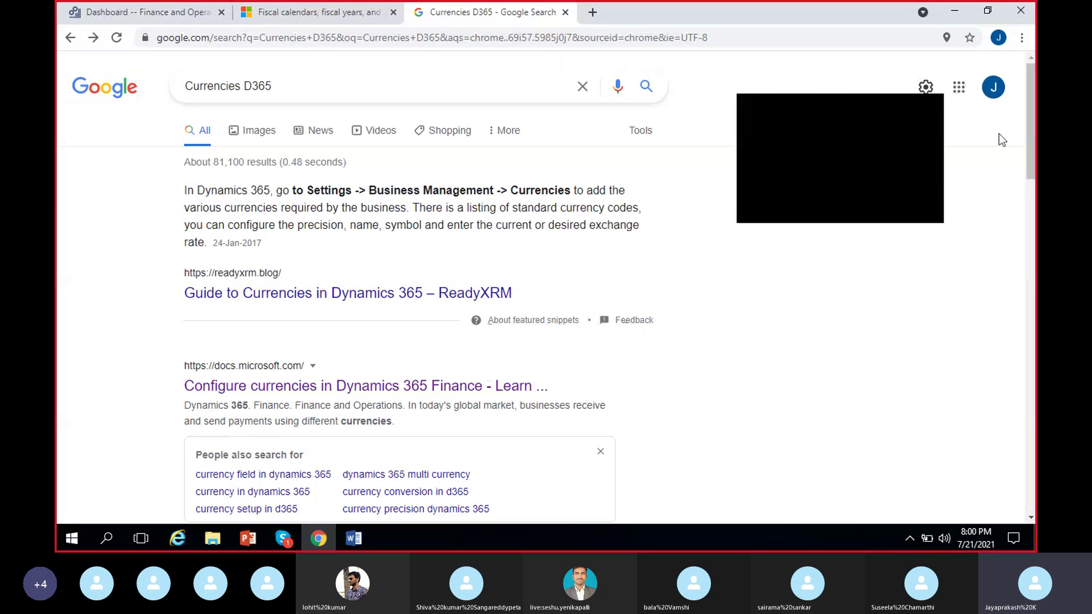
Look through the "Currencies D365" search results once more and close the search tab.
scroll(631, 333, down, 5)
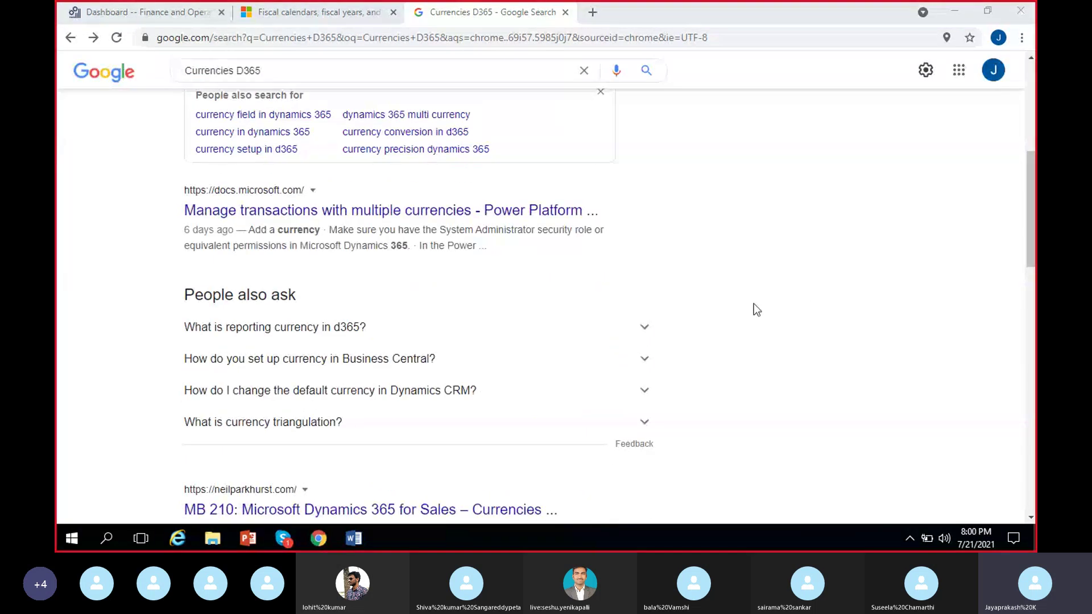
scroll(725, 299, down, 1)
scroll(716, 310, up, 7)
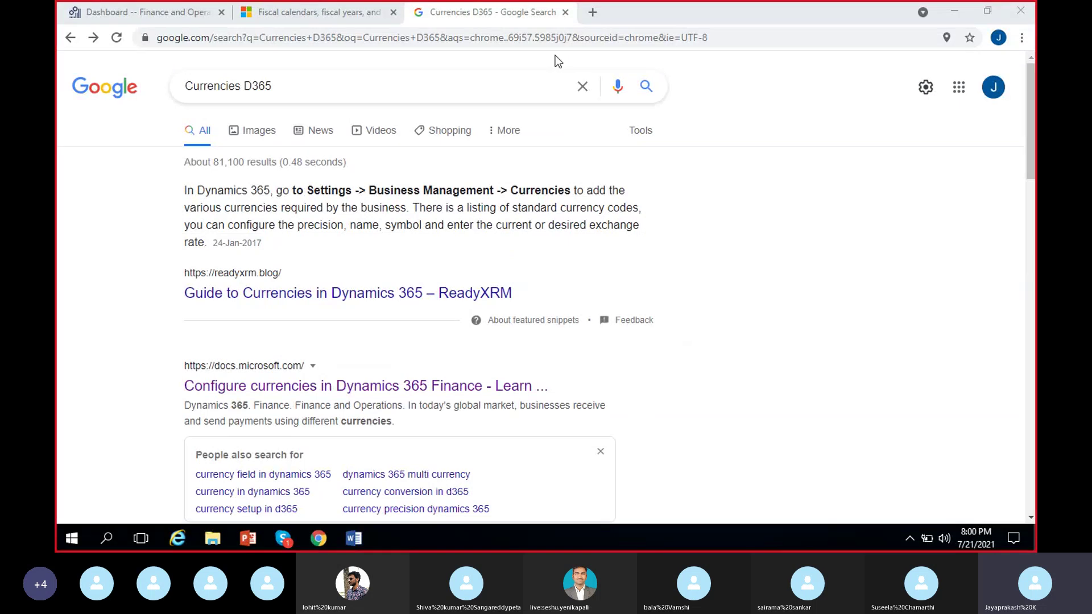
click(565, 12)
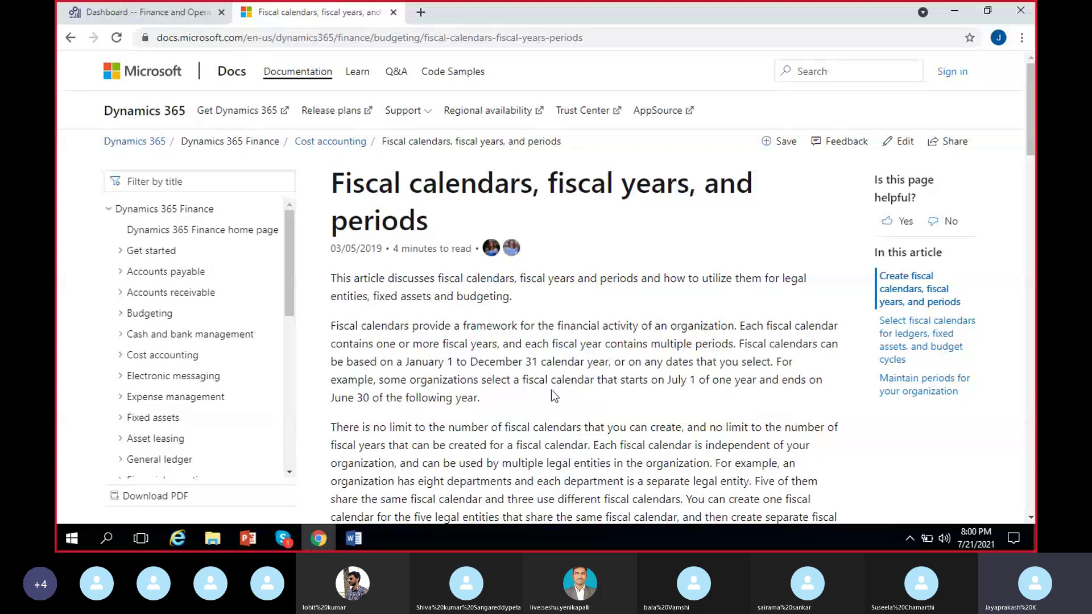
Review the introduction of the "Fiscal calendars, fiscal years, and periods" article and close its tab.
scroll(550, 392, down, 3)
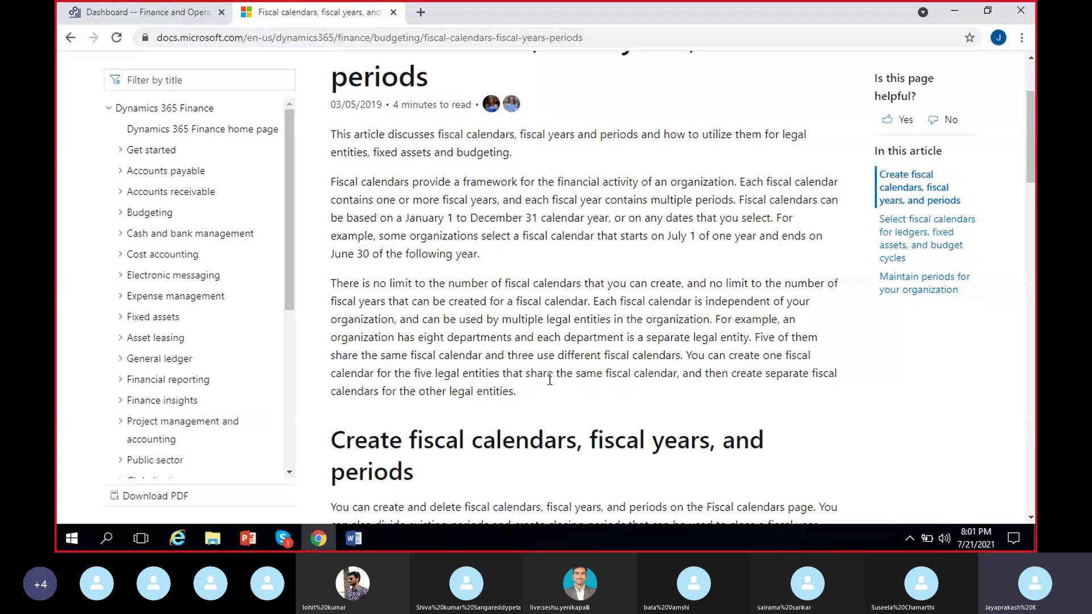
scroll(590, 372, up, 3)
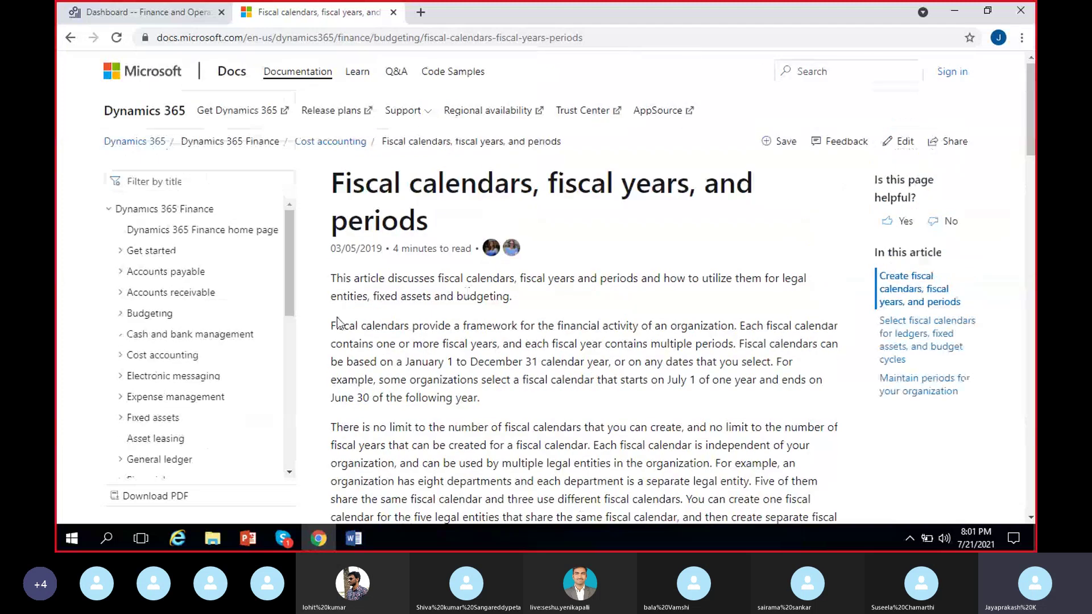
scroll(600, 356, down, 4)
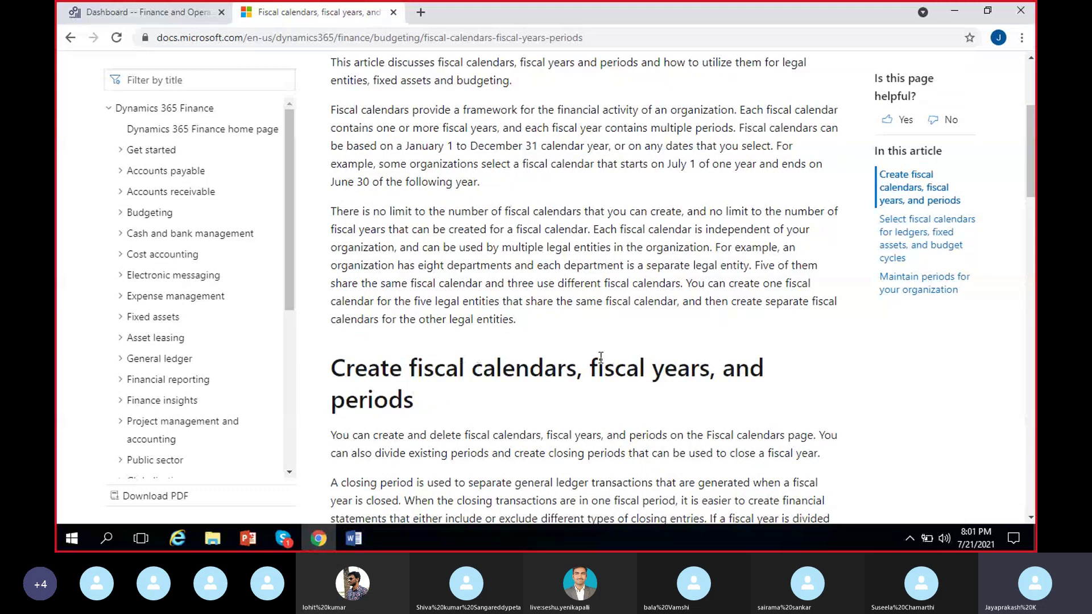
scroll(571, 339, up, 3)
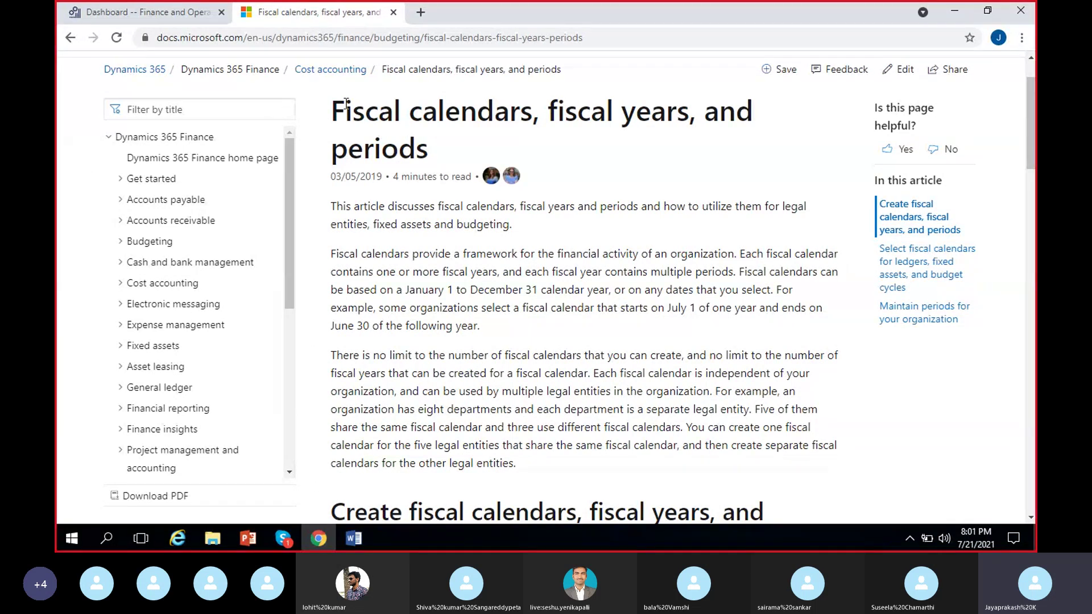
scroll(380, 224, up, 2)
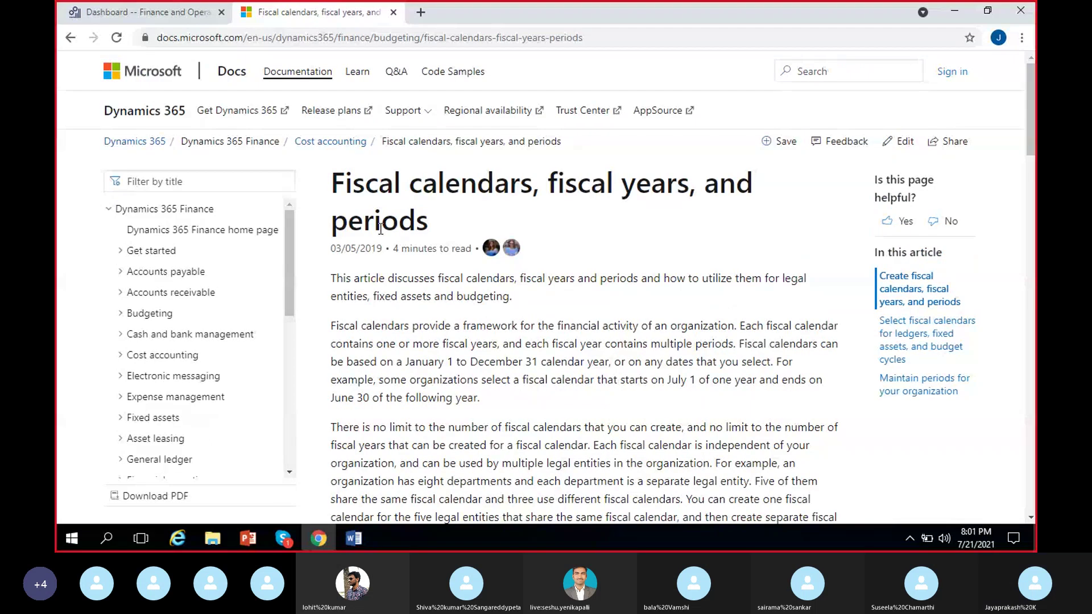
click(393, 12)
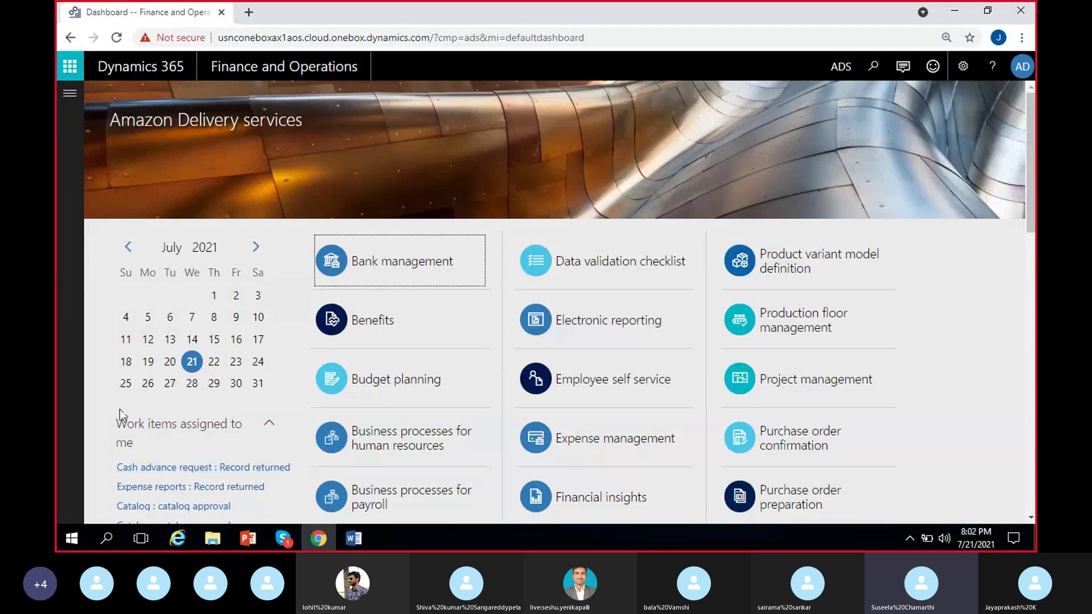
Open the Currency exchange rates page of the General ledger module in the ADS company.
click(322, 539)
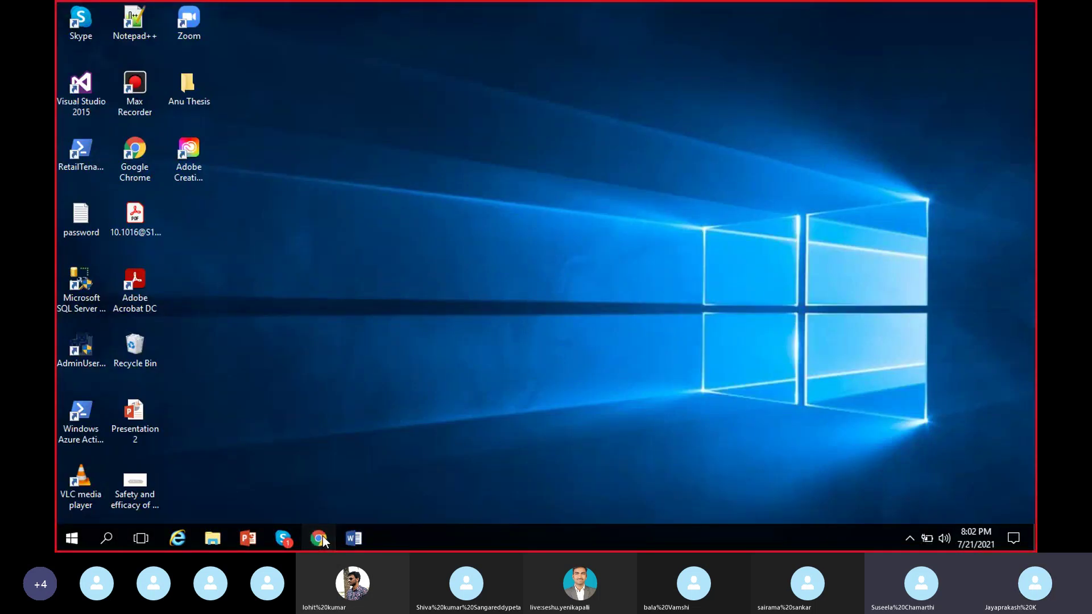
click(322, 539)
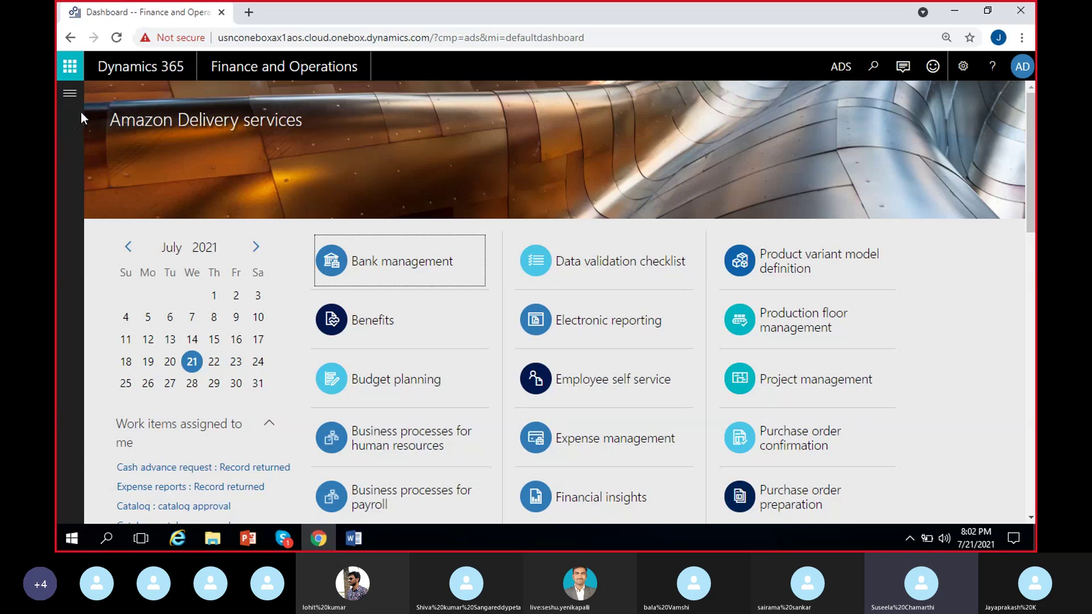
click(69, 93)
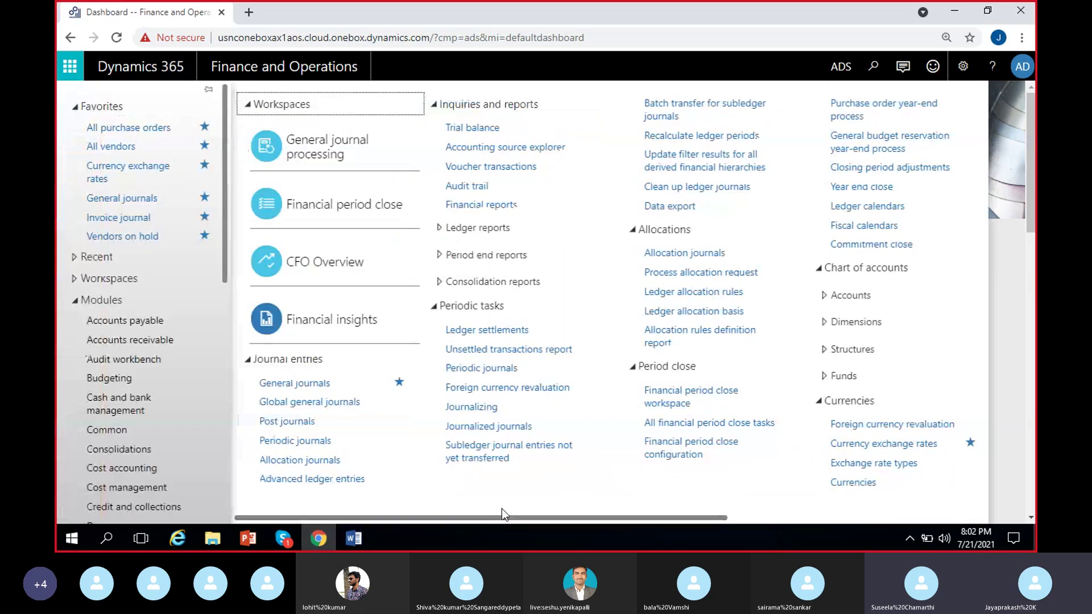
drag(501, 517, 687, 509)
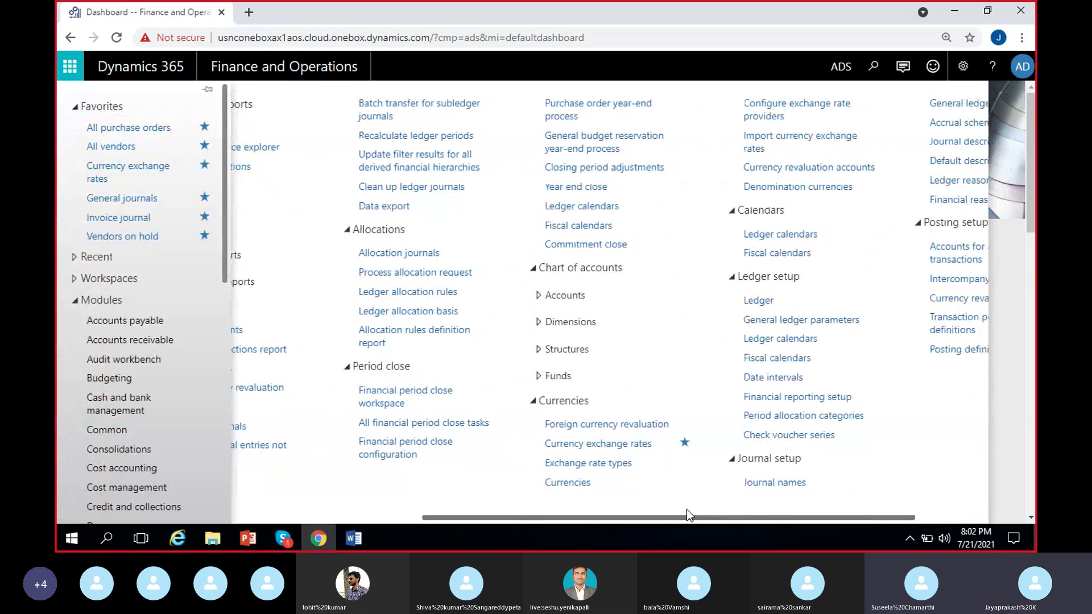
click(621, 449)
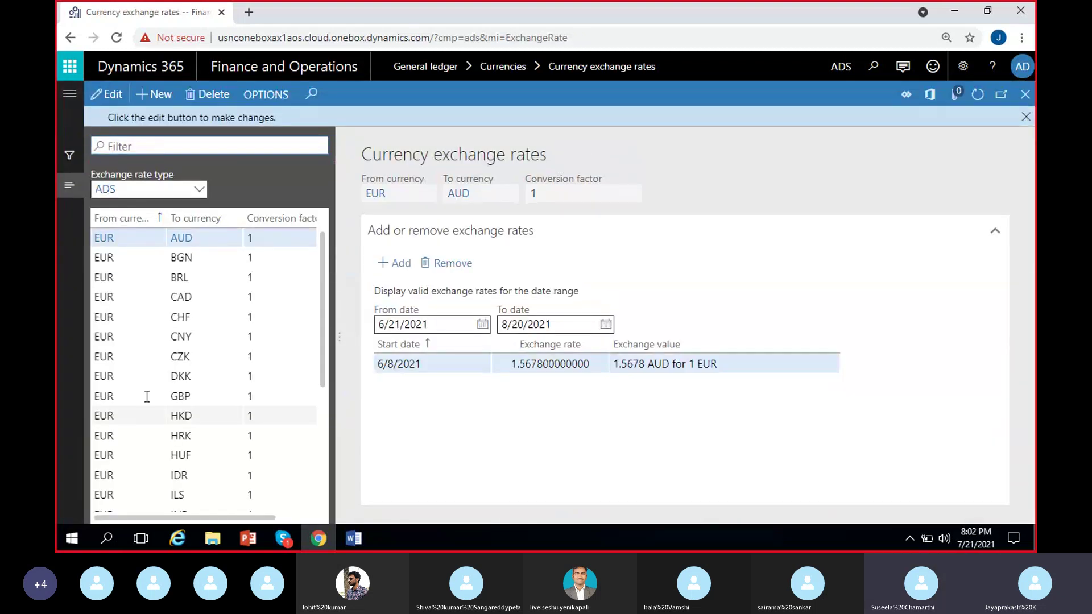
Show the exchange rates of the MRF exchange rate type and dismiss the edit notification.
click(202, 193)
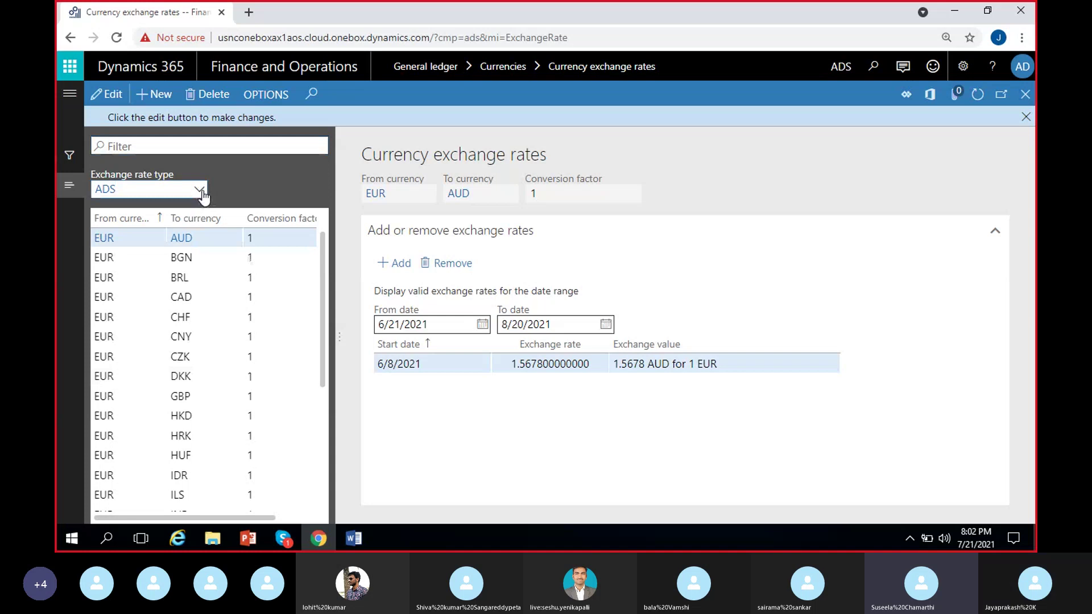
scroll(193, 283, down, 5)
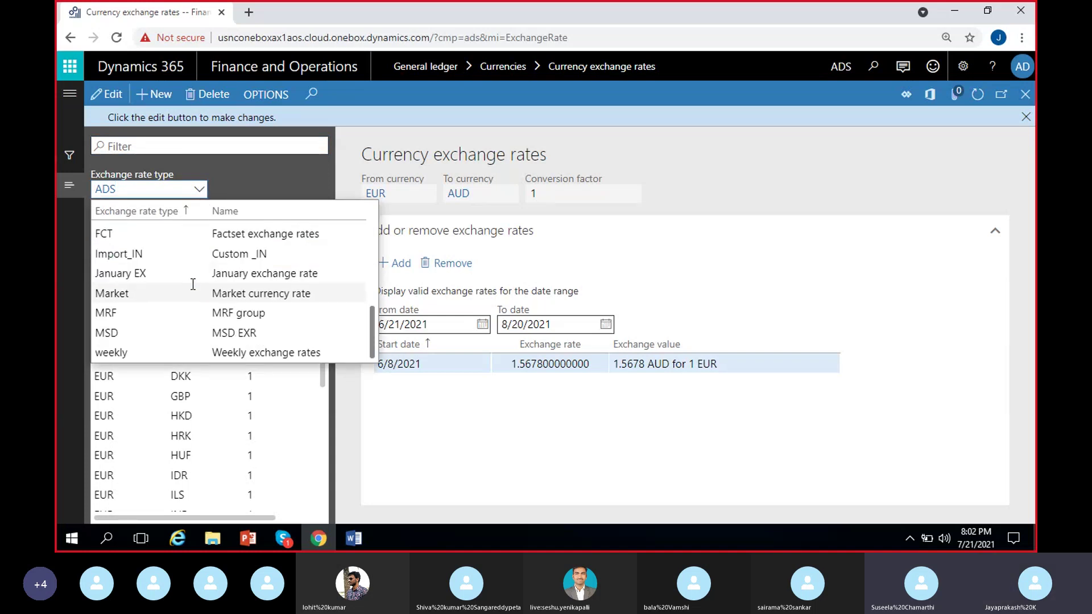
click(158, 312)
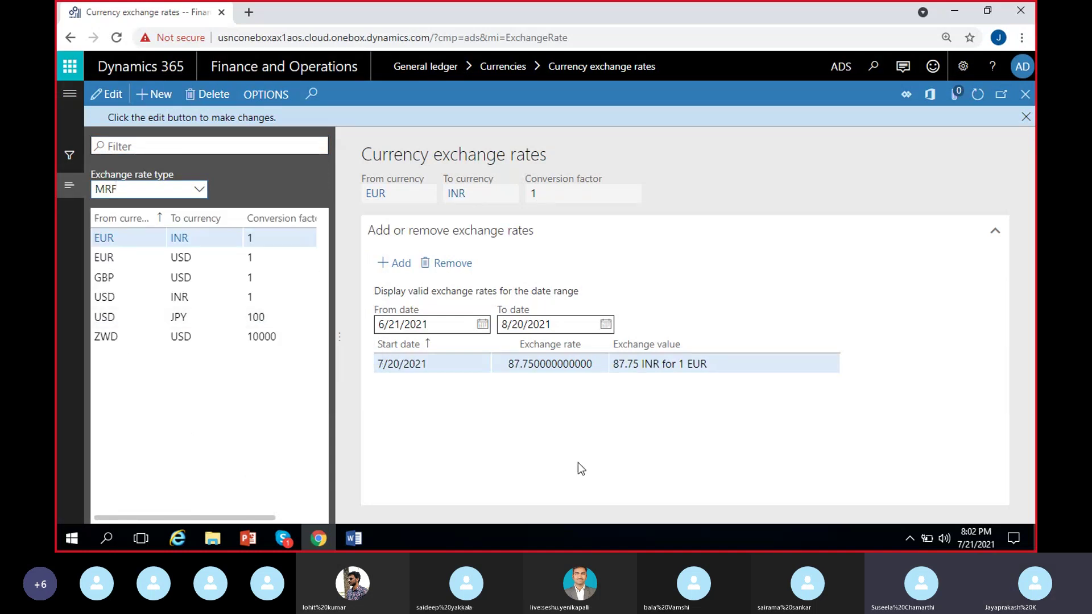
click(1026, 117)
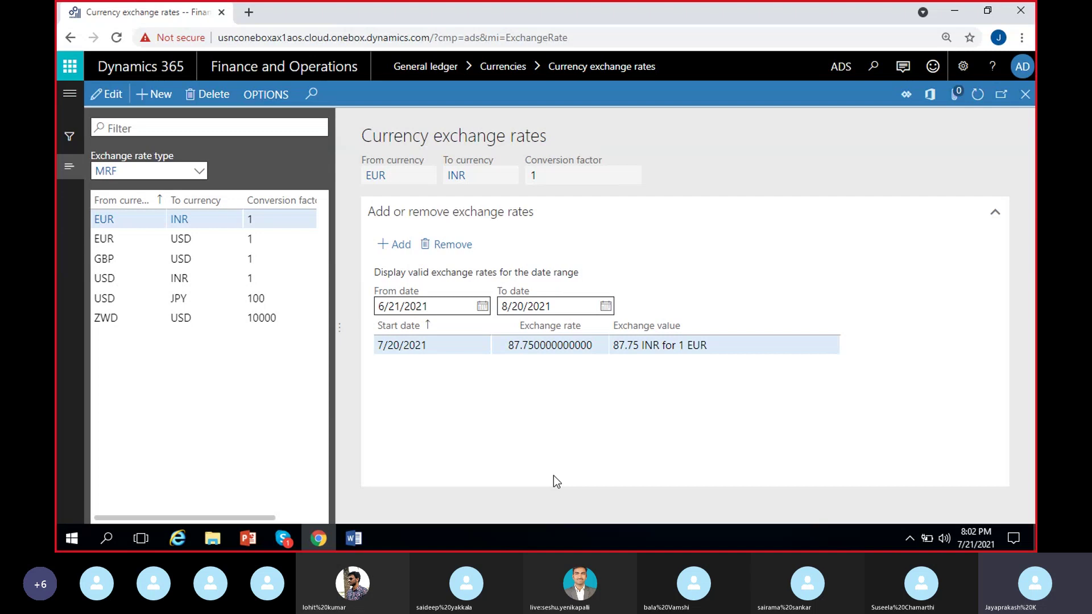
Examine the EUR to INR and USD to INR exchange rates by start date, and close the page.
click(437, 325)
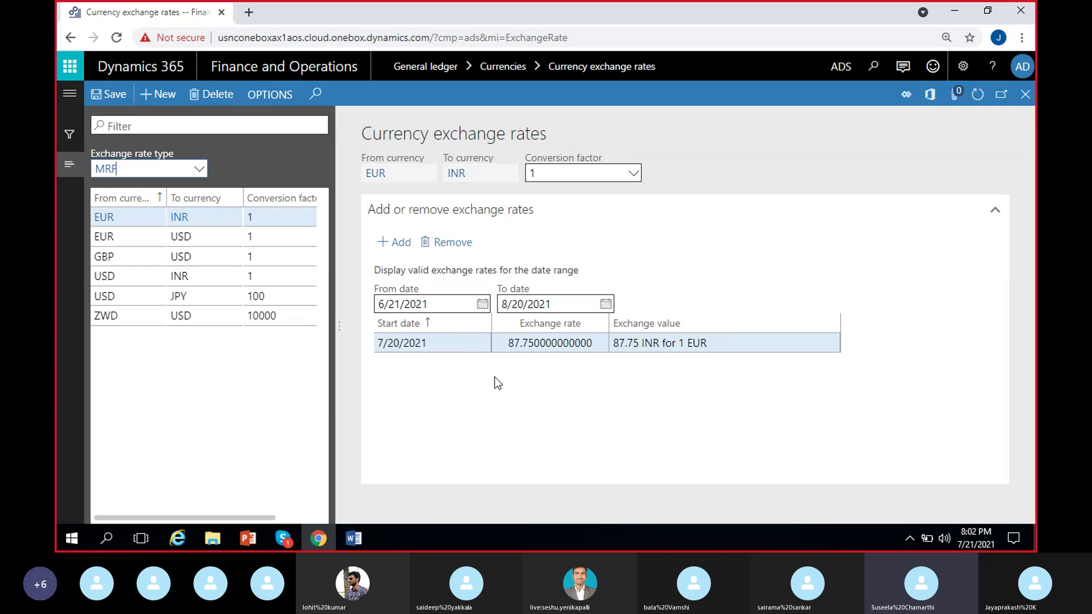
click(503, 341)
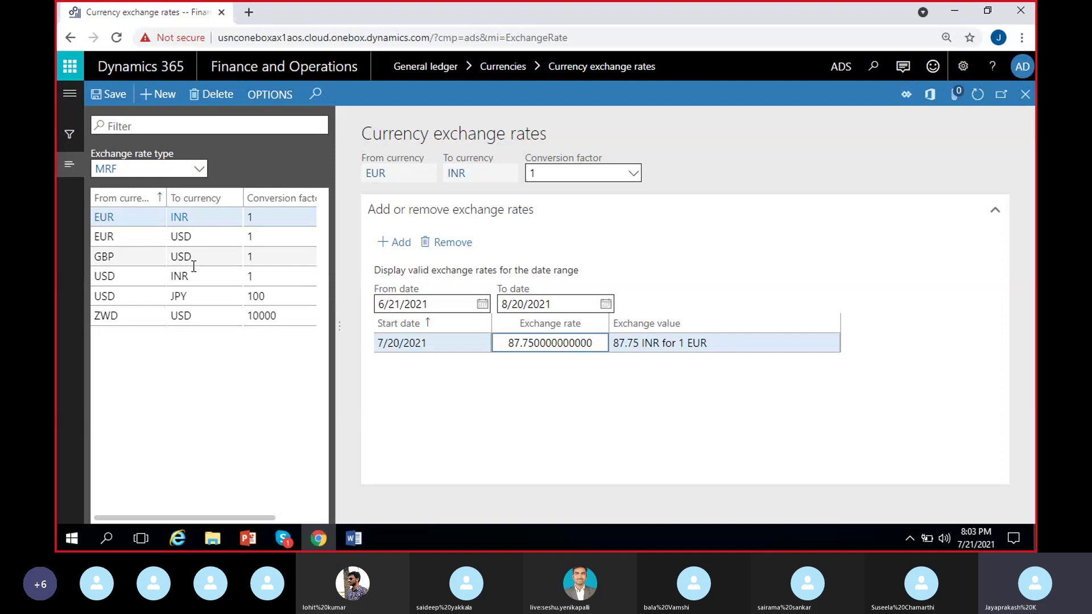
click(209, 276)
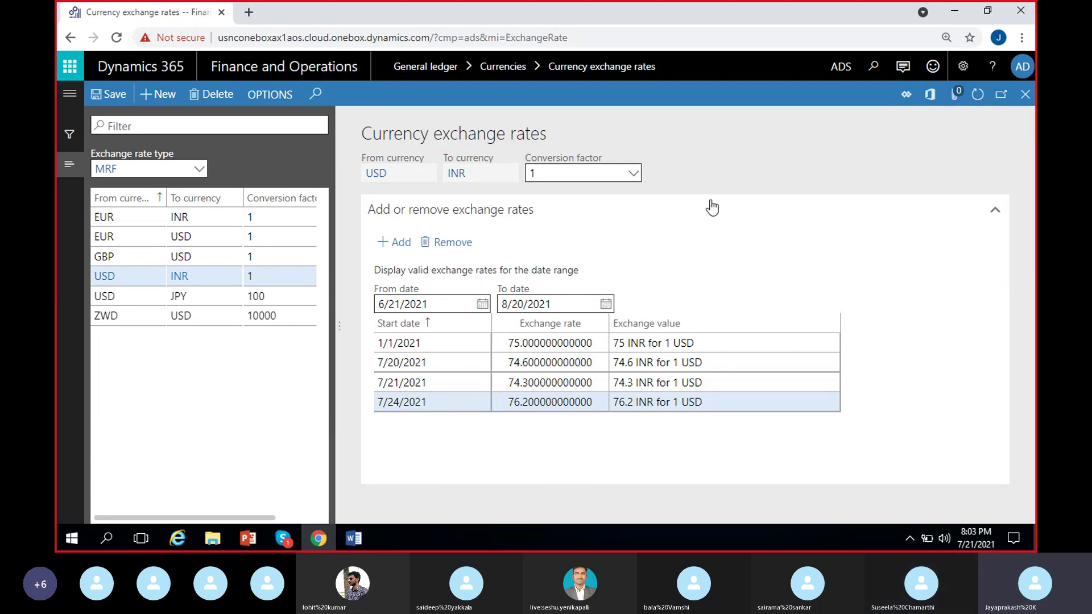
click(1024, 96)
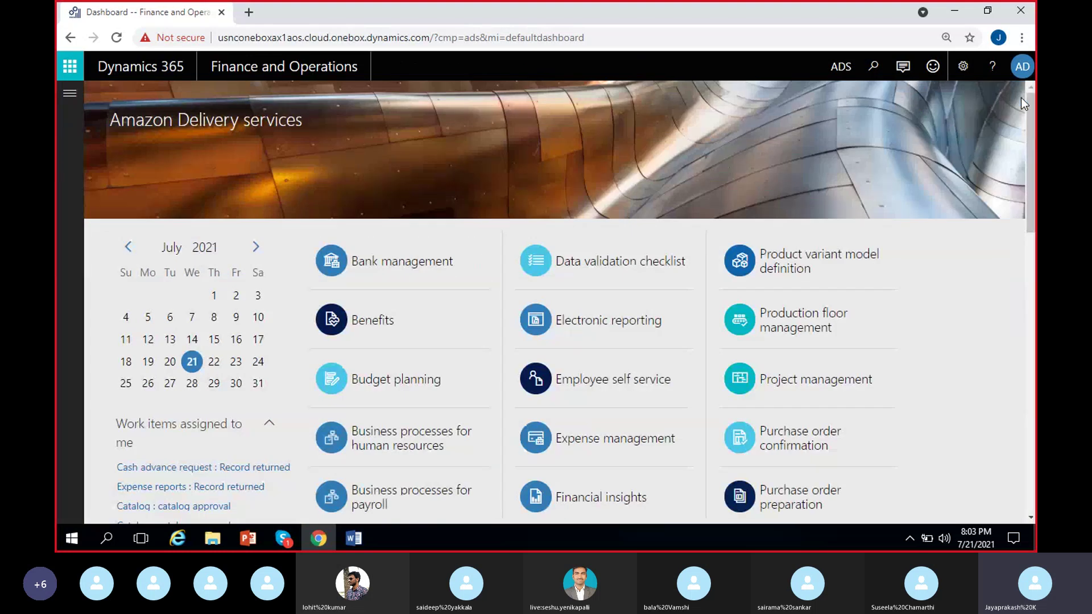
Switch the legal entity to MRF.
click(838, 68)
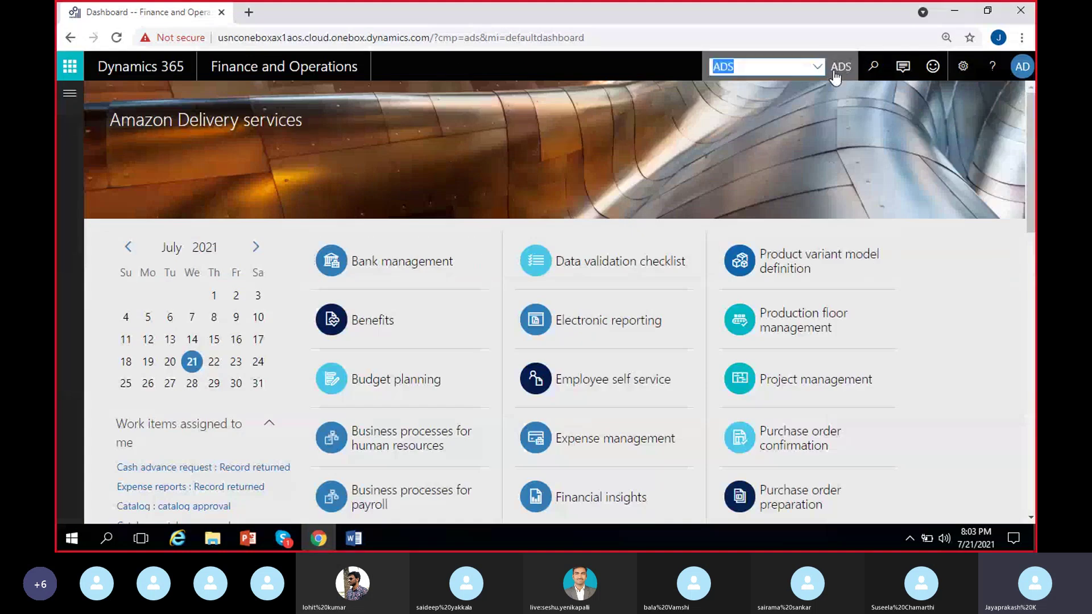
text(MRF)
click(781, 89)
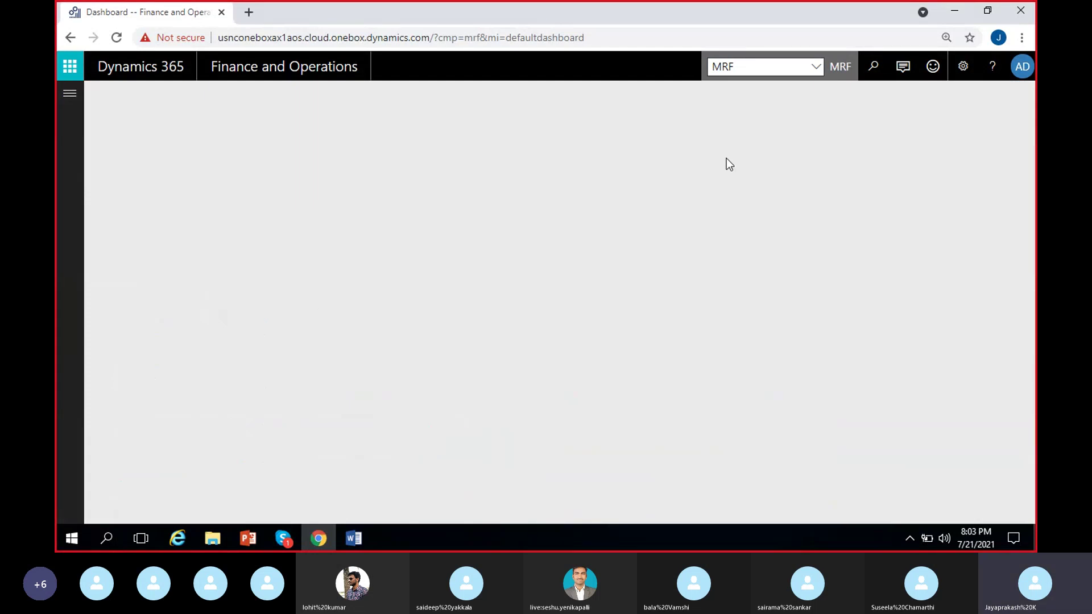
Review the class topics at the end of the Word notes, return to Dynamics 365, and close the Bank management workspace.
click(354, 538)
scroll(417, 379, down, 2)
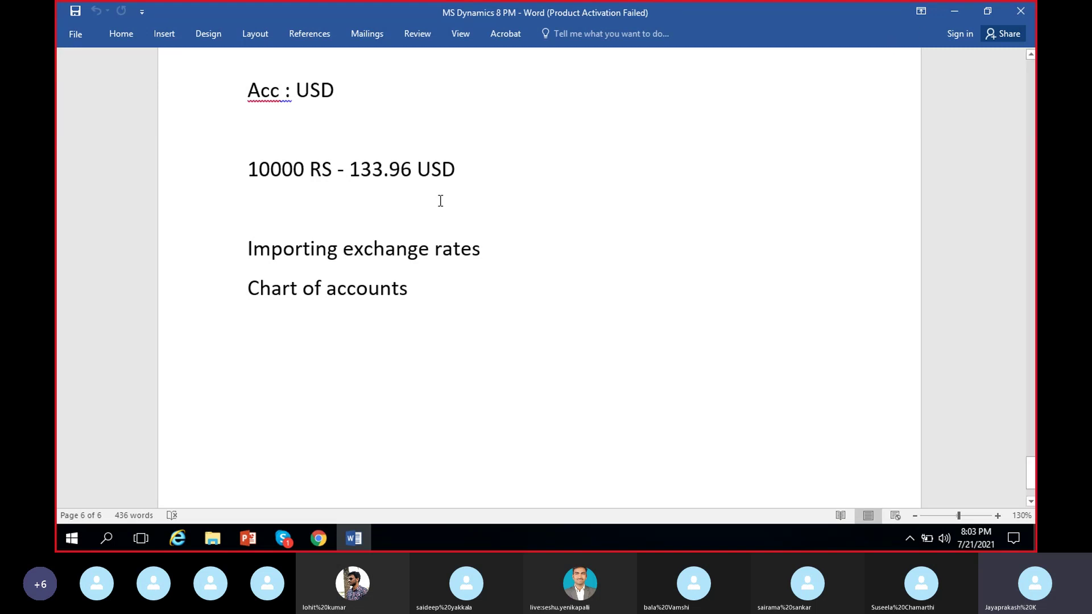
click(951, 13)
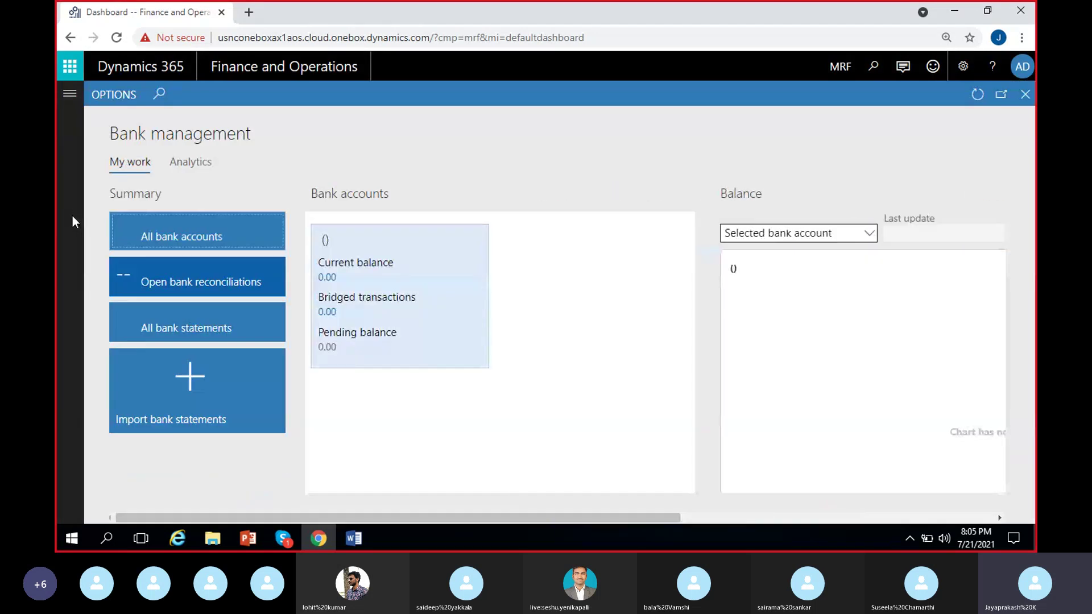
click(1025, 95)
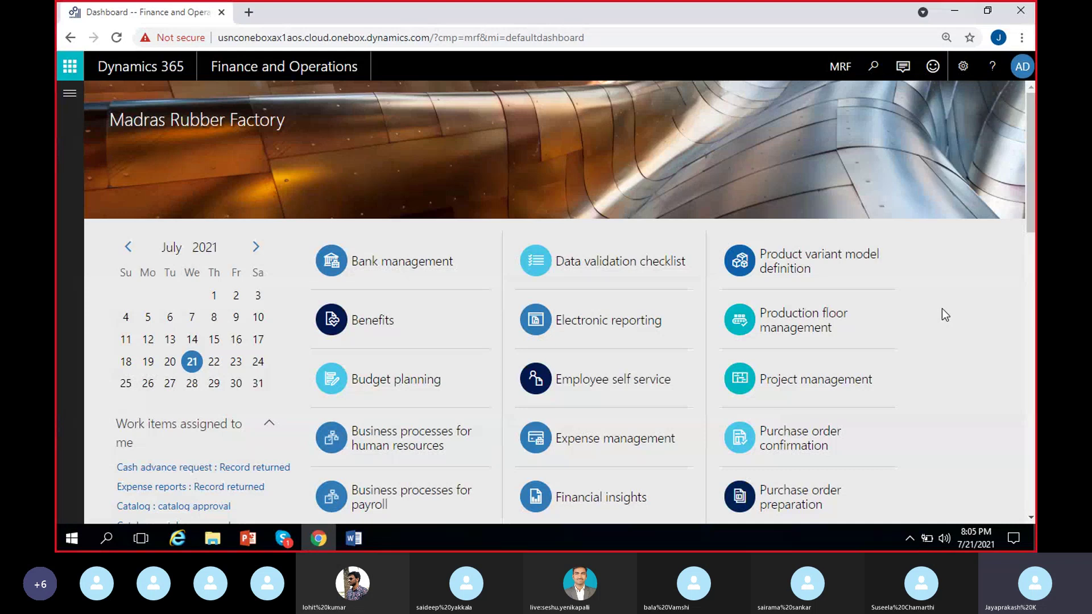
Switch to Skype, mute the participant shown in the main call view, and return to the browser.
click(297, 540)
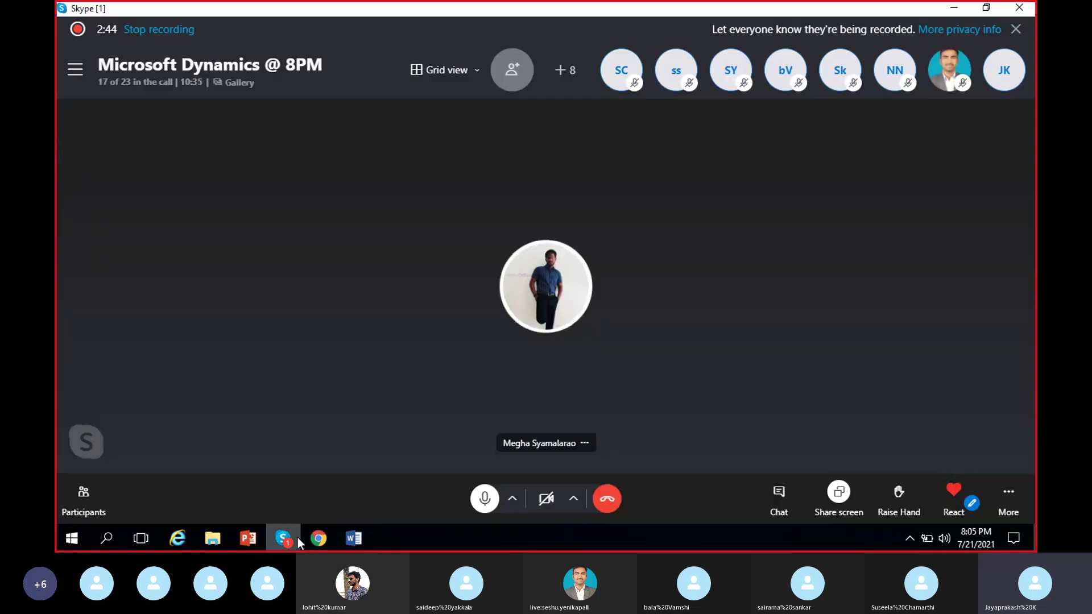
right_click(571, 315)
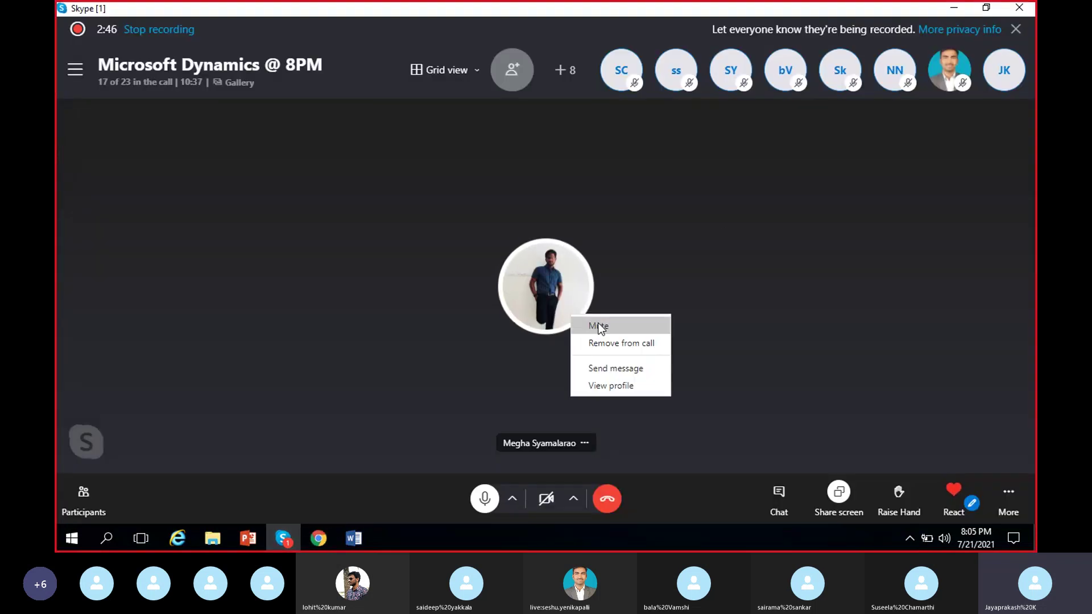
click(601, 329)
click(959, 8)
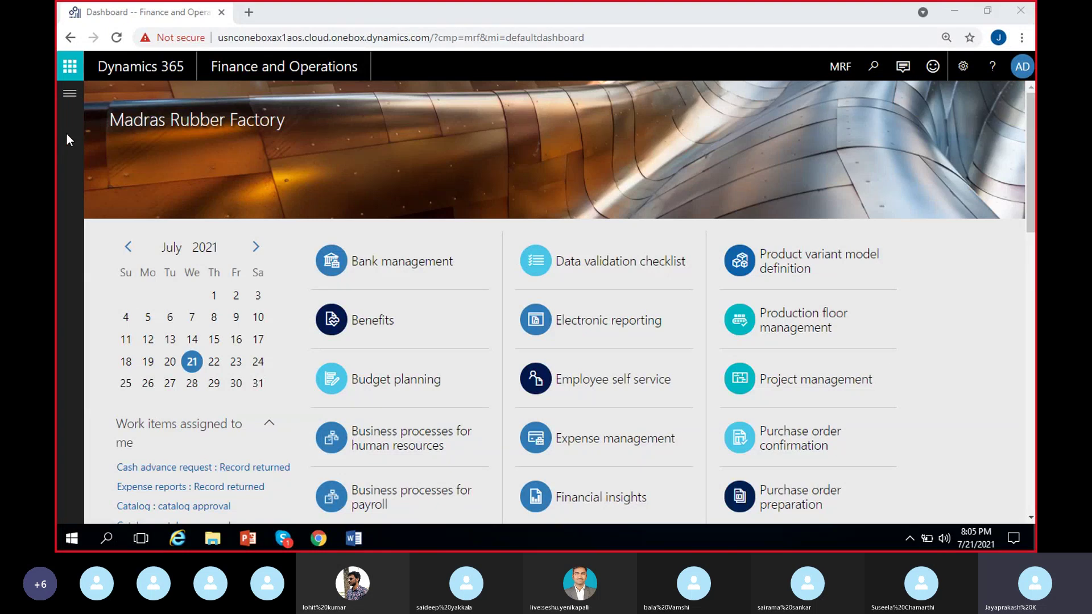
Open General ledger's Currency exchange rates page in the MRF company and dismiss the edit notification.
click(69, 93)
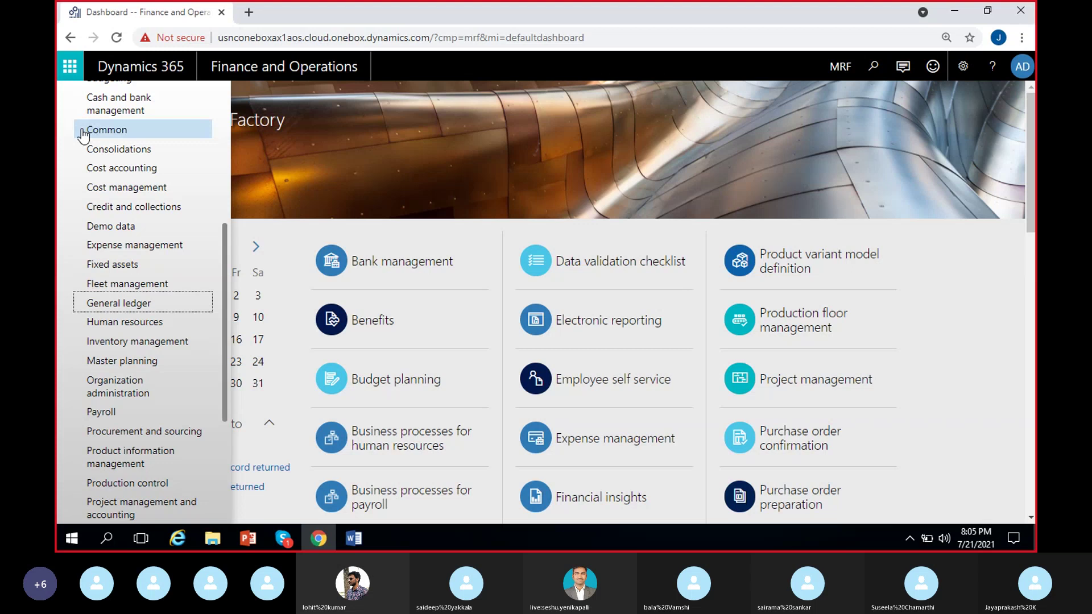
click(131, 305)
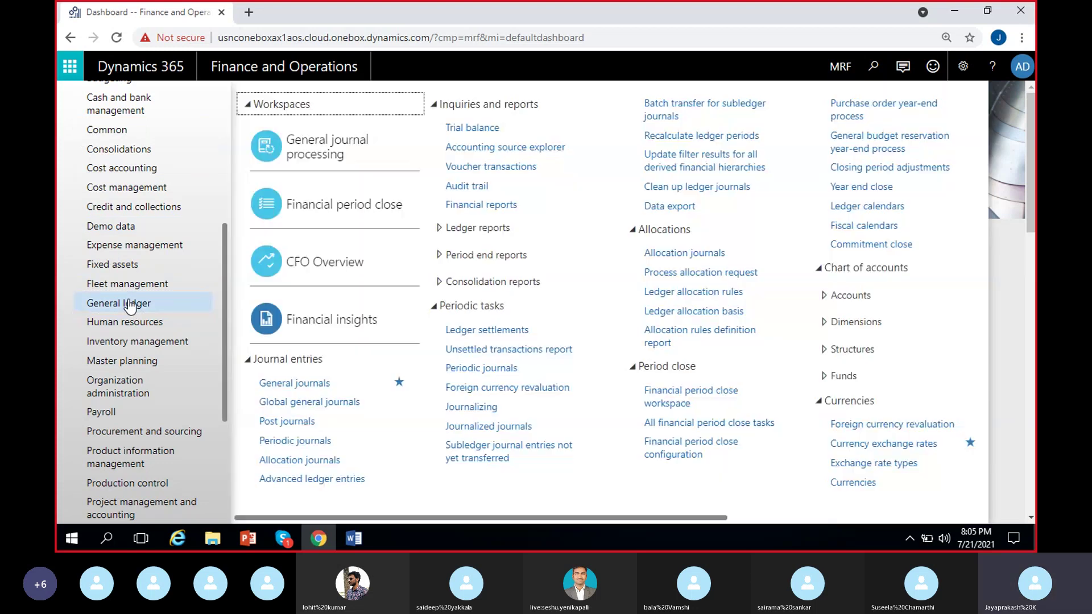
click(883, 443)
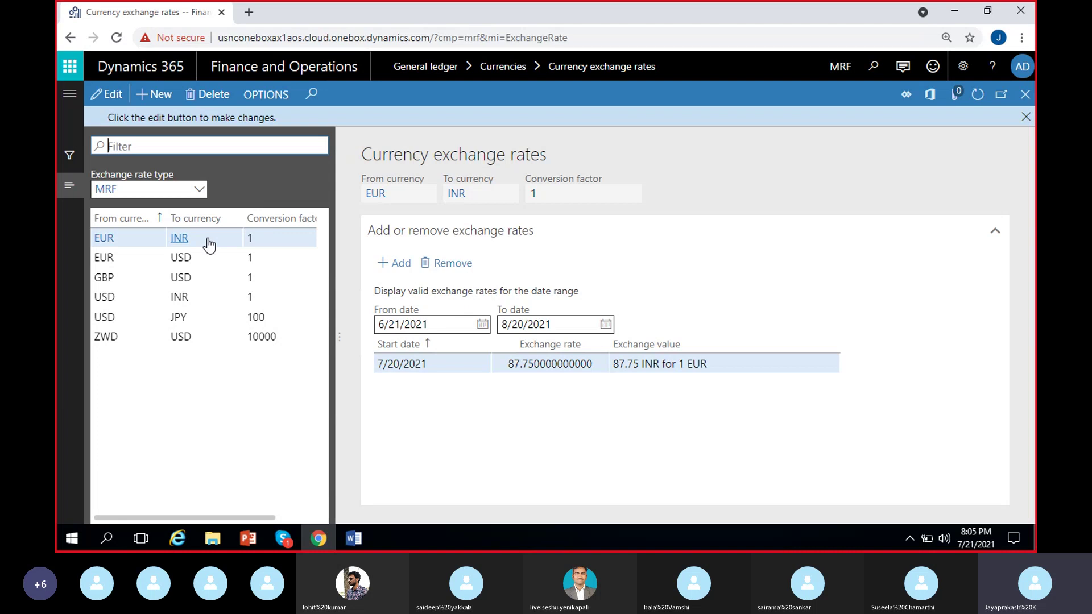
click(1026, 116)
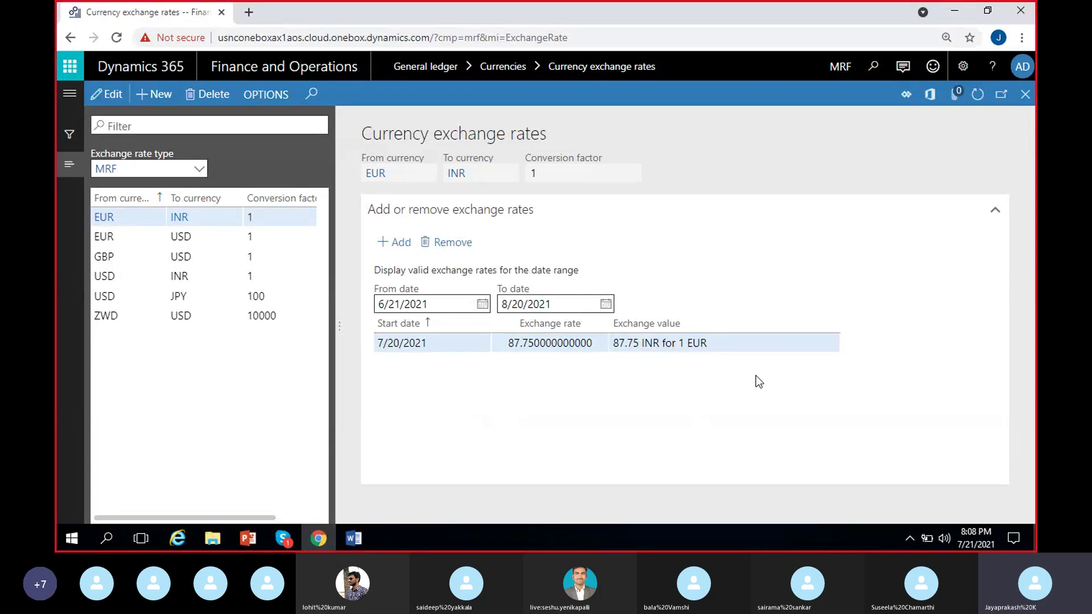
Open General ledger's Configure exchange rate providers page from the module navigation.
click(70, 94)
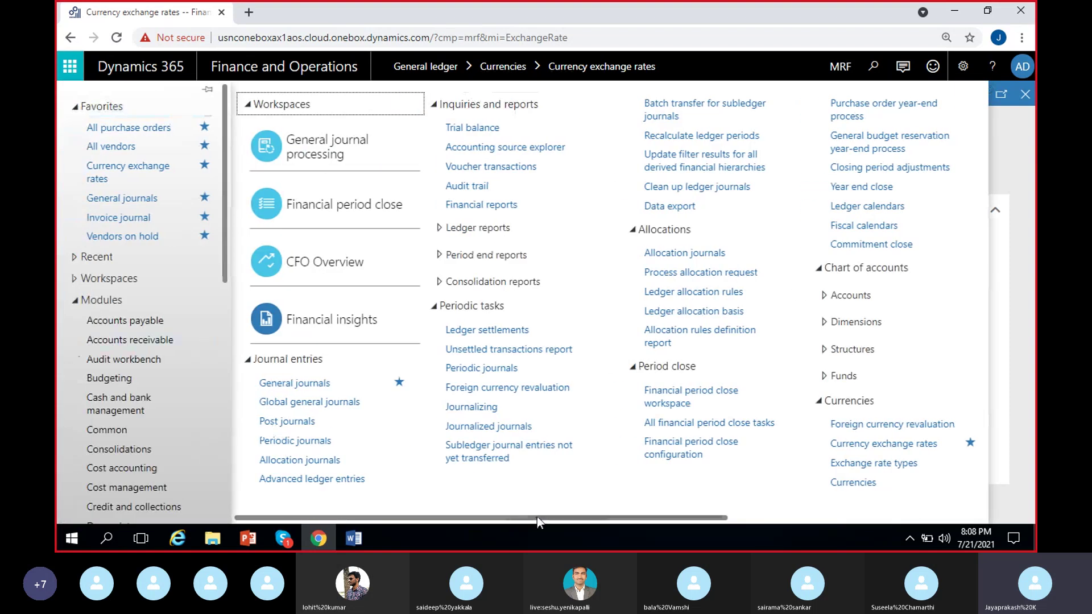
scroll(142, 398, down, 3)
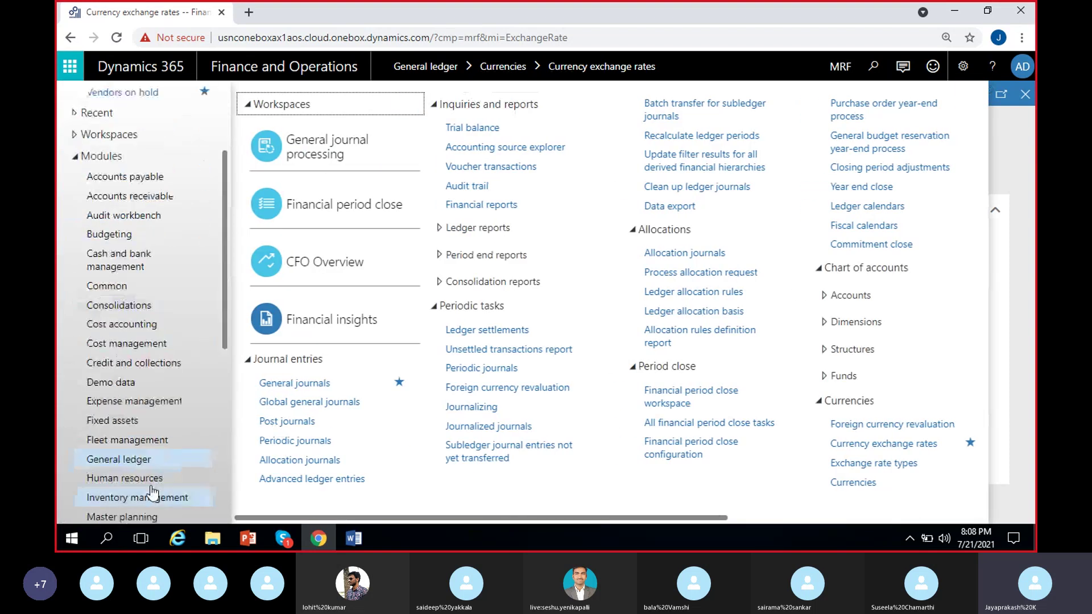
click(146, 462)
click(146, 465)
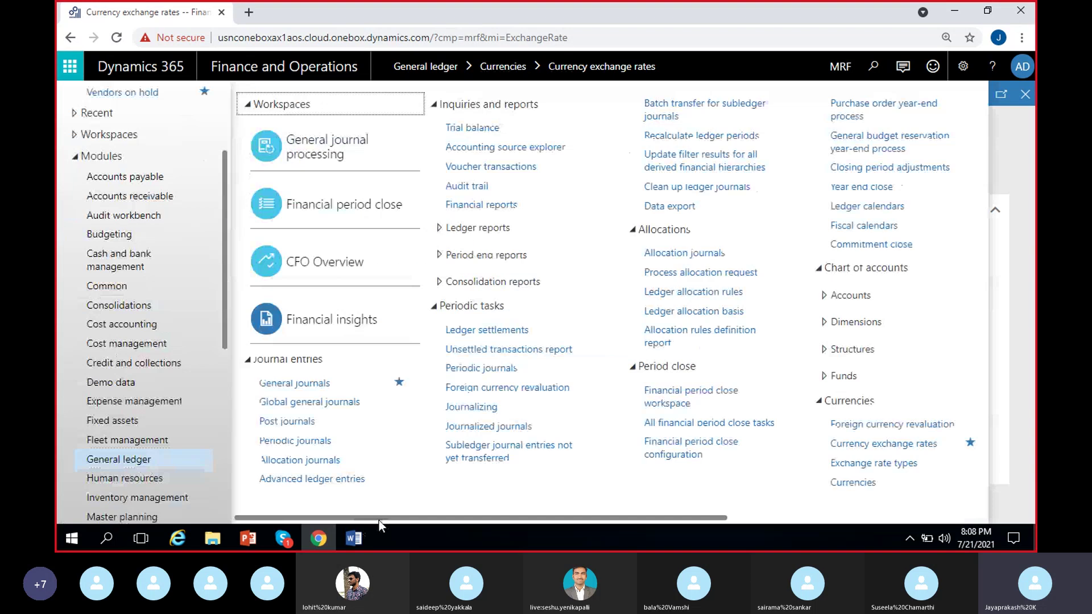
drag(379, 518, 596, 517)
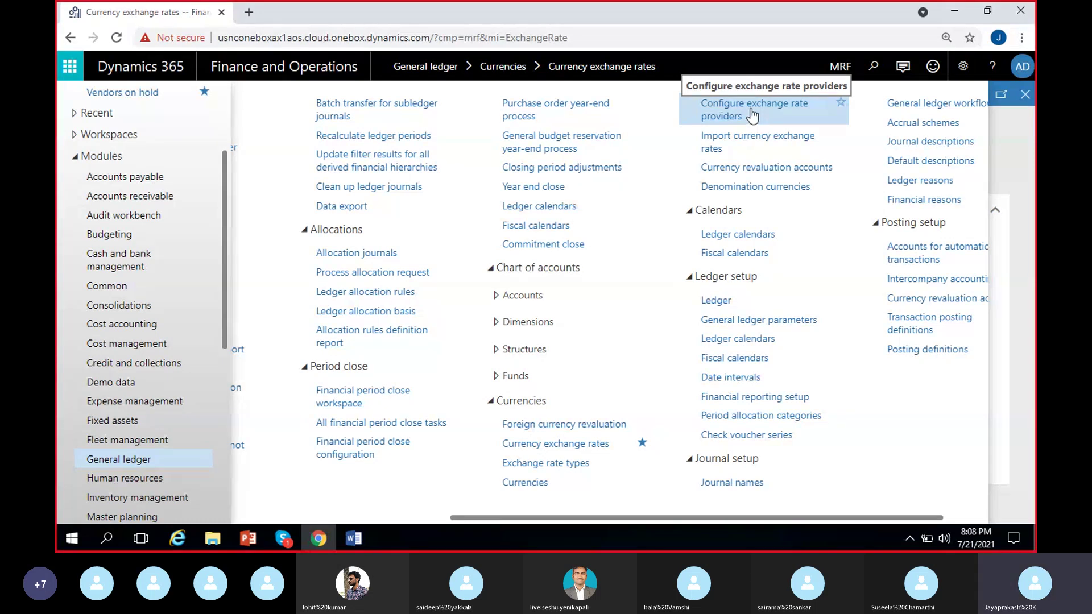
click(785, 114)
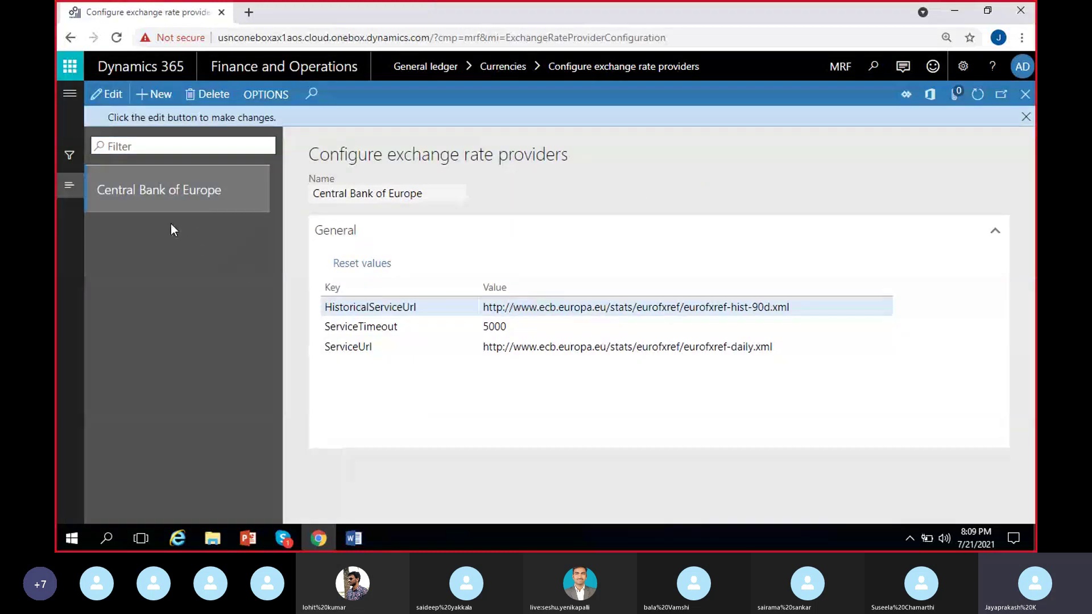
Delete the Central Bank of Europe exchange rate provider record and dismiss the edit notification.
click(212, 101)
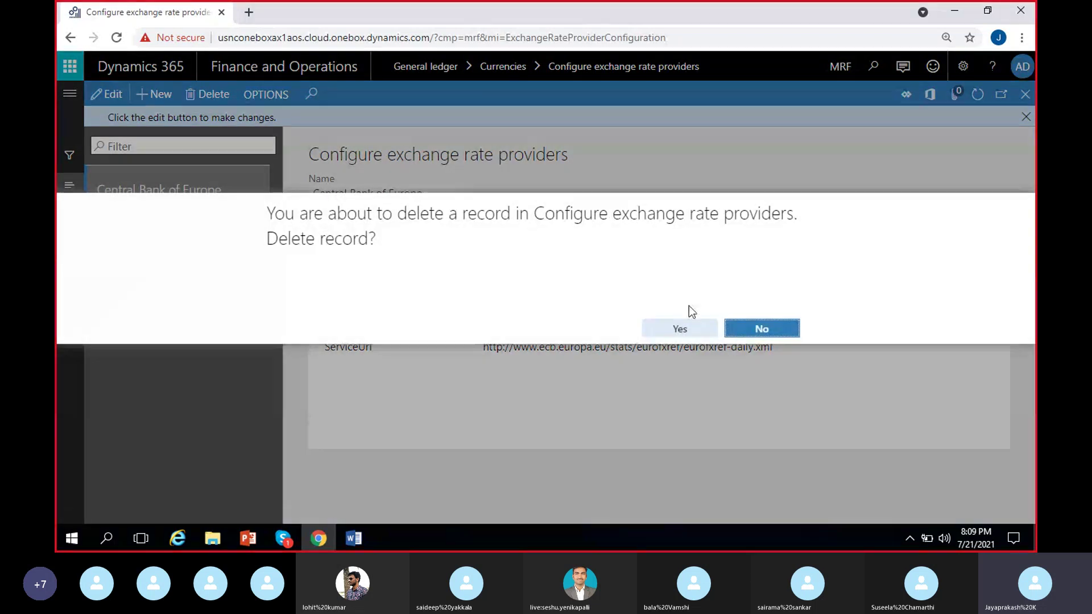
click(681, 328)
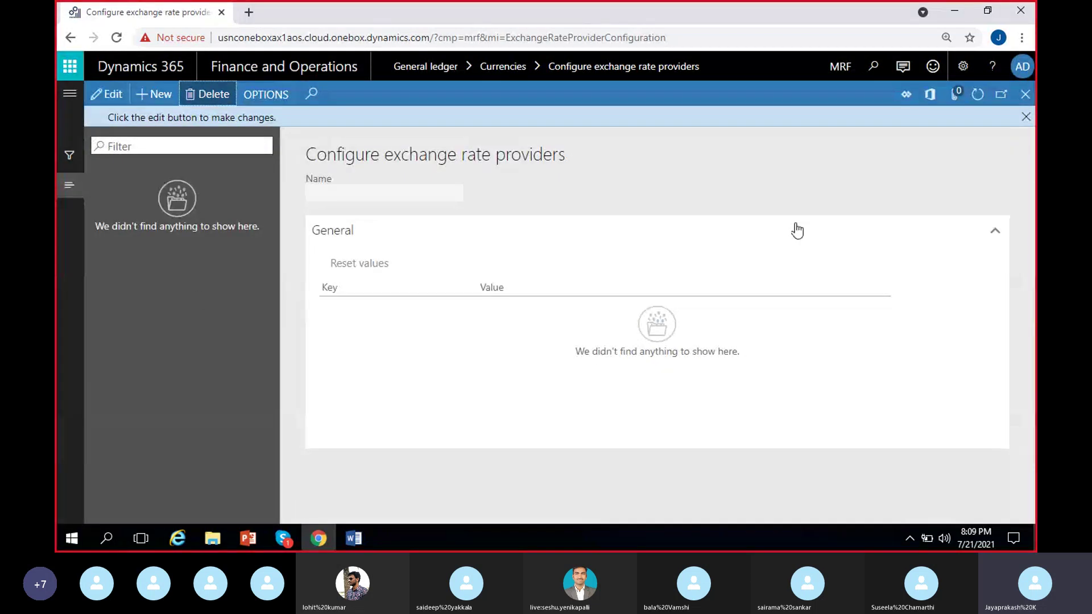
click(1025, 117)
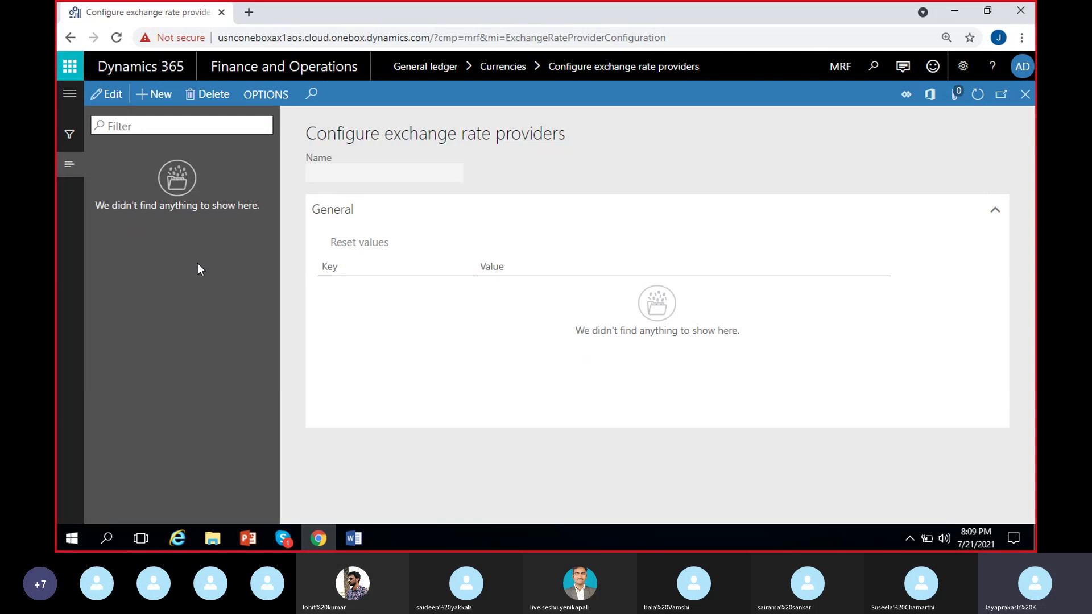
Add a new exchange rate provider, selecting Central Bank of Europe from the available providers.
click(162, 94)
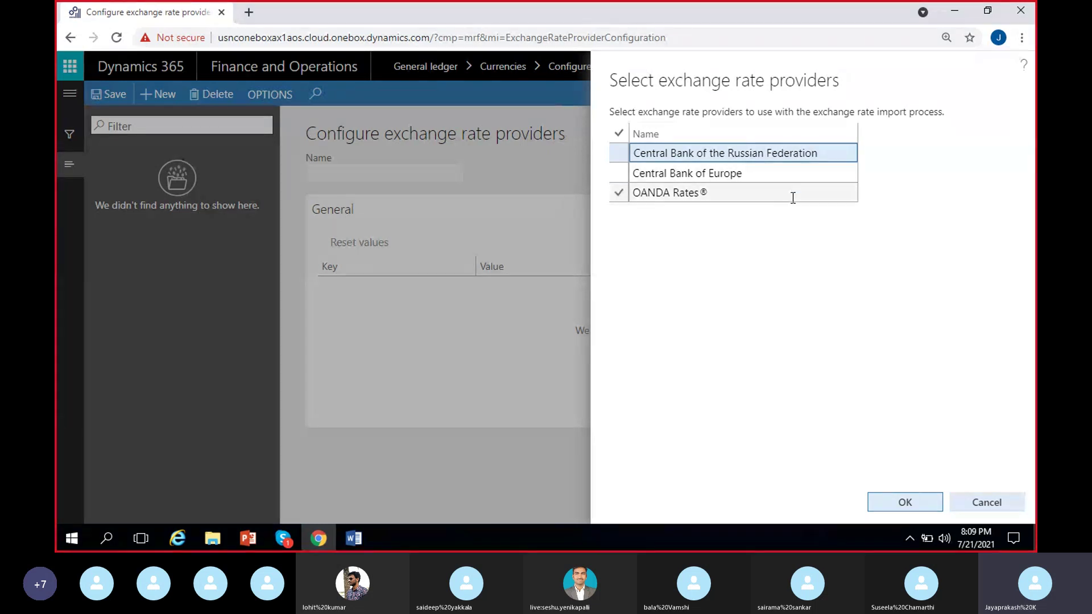
click(618, 174)
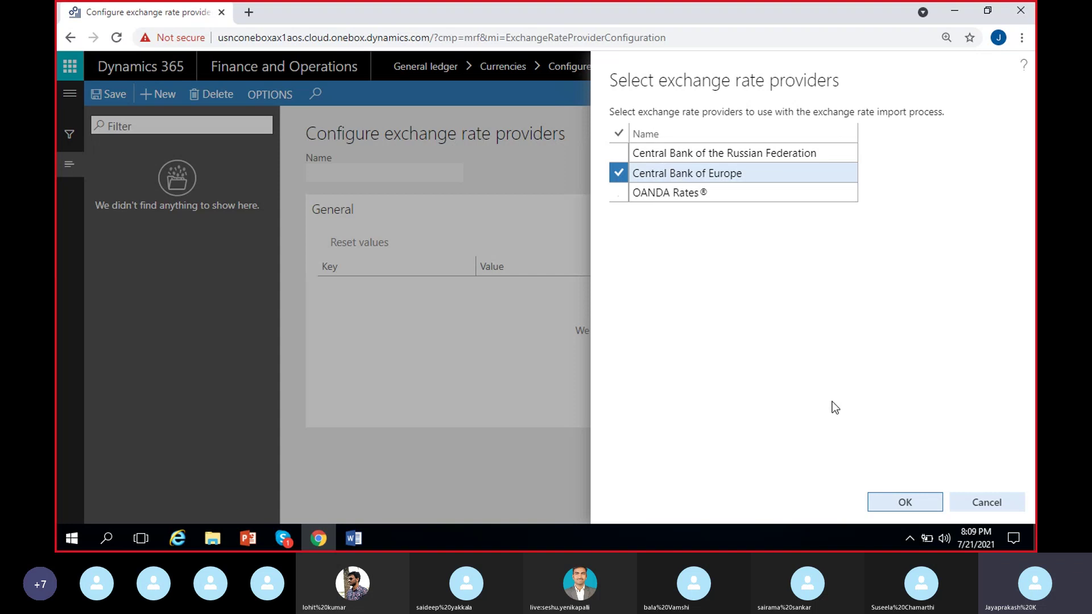
click(897, 503)
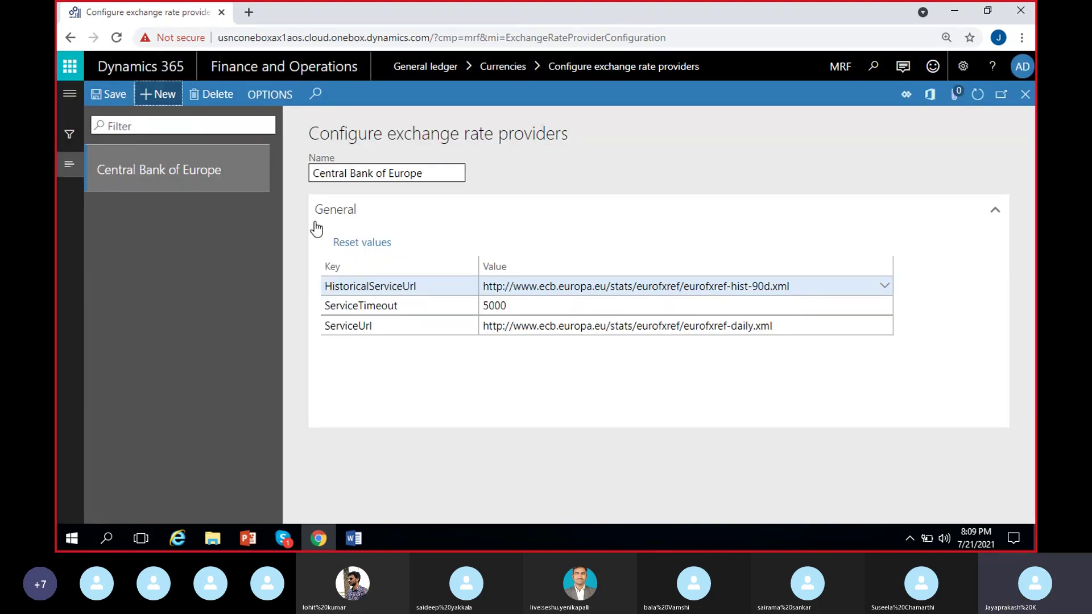
click(437, 170)
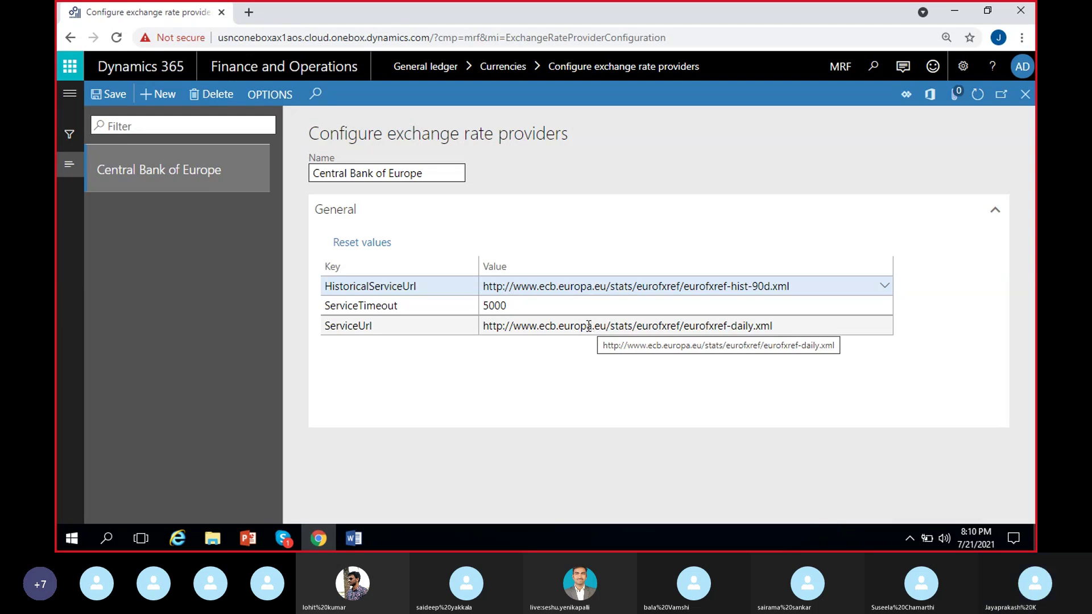
Copy the provider's ServiceUrl value and open it in a new browser tab to view the daily rates XML.
click(505, 328)
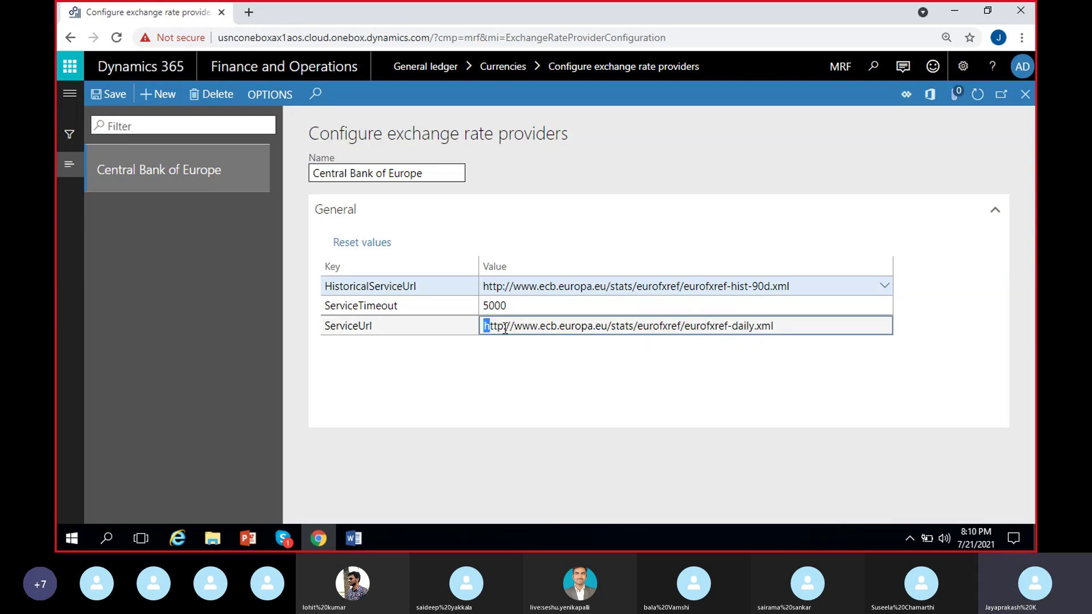
drag(505, 329, 762, 375)
key(ctrl+c)
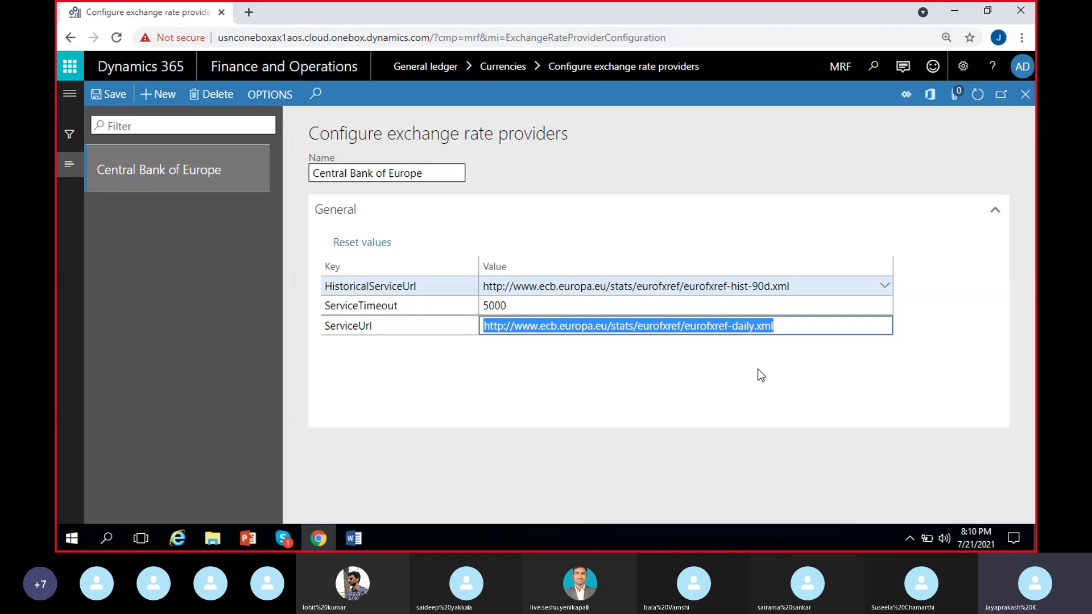
click(761, 376)
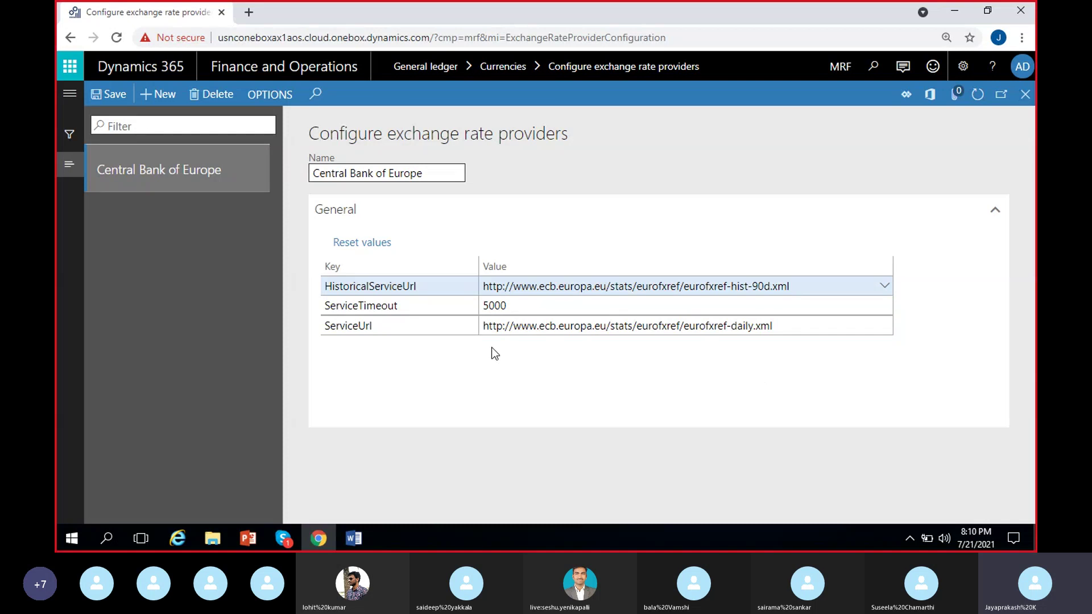
click(259, 18)
key(ctrl+v)
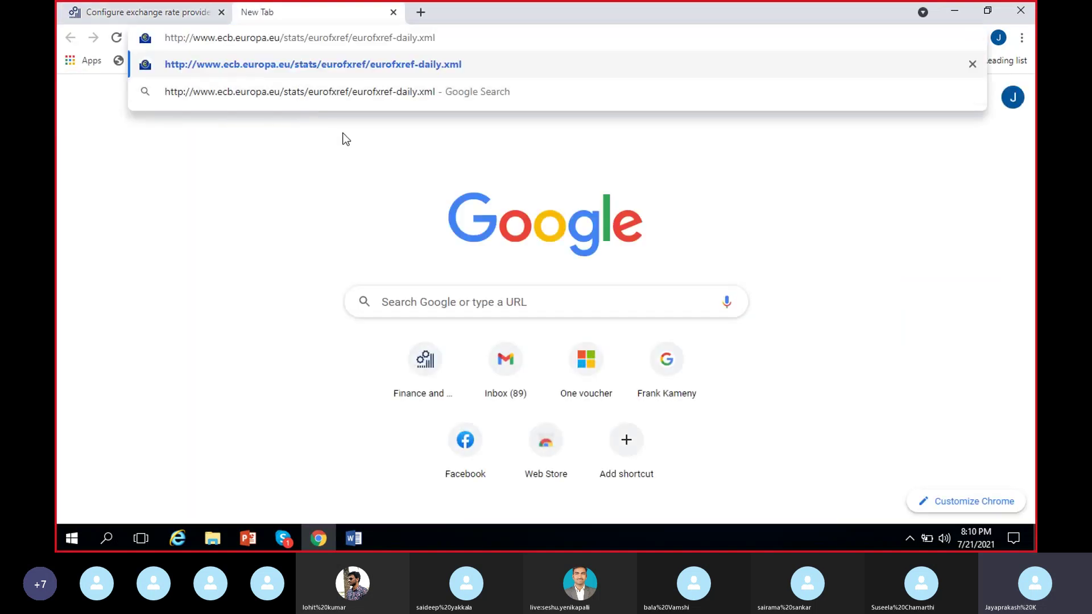
key(Return)
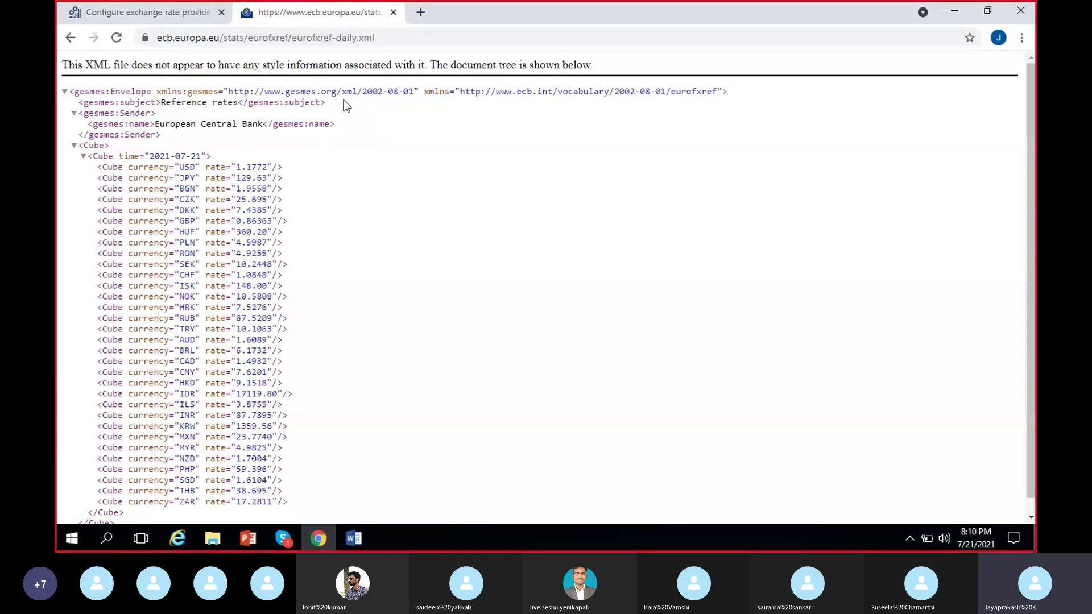
drag(74, 66, 162, 62)
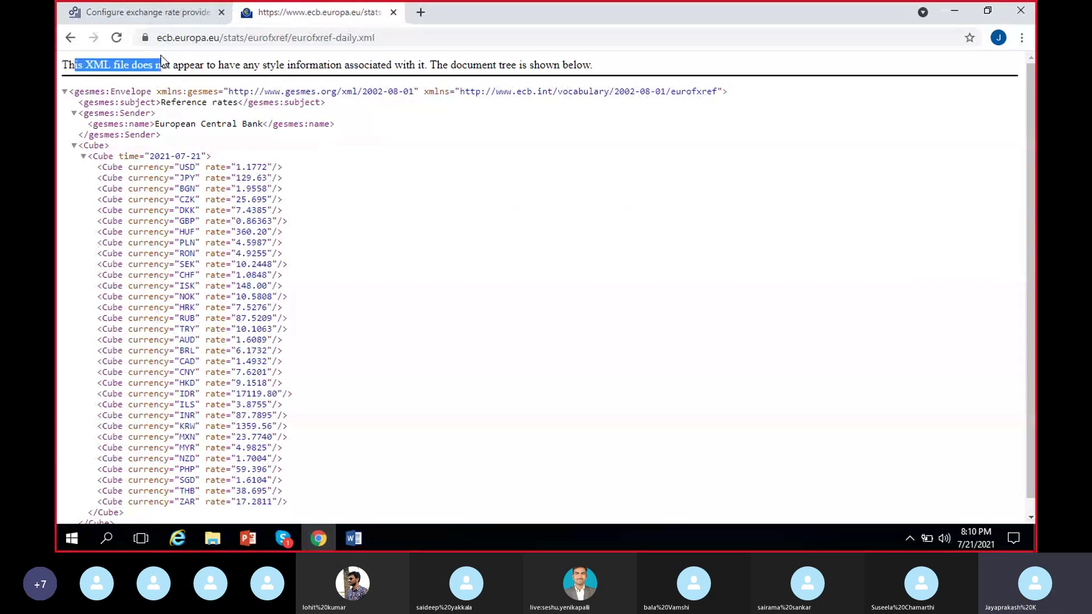
click(428, 244)
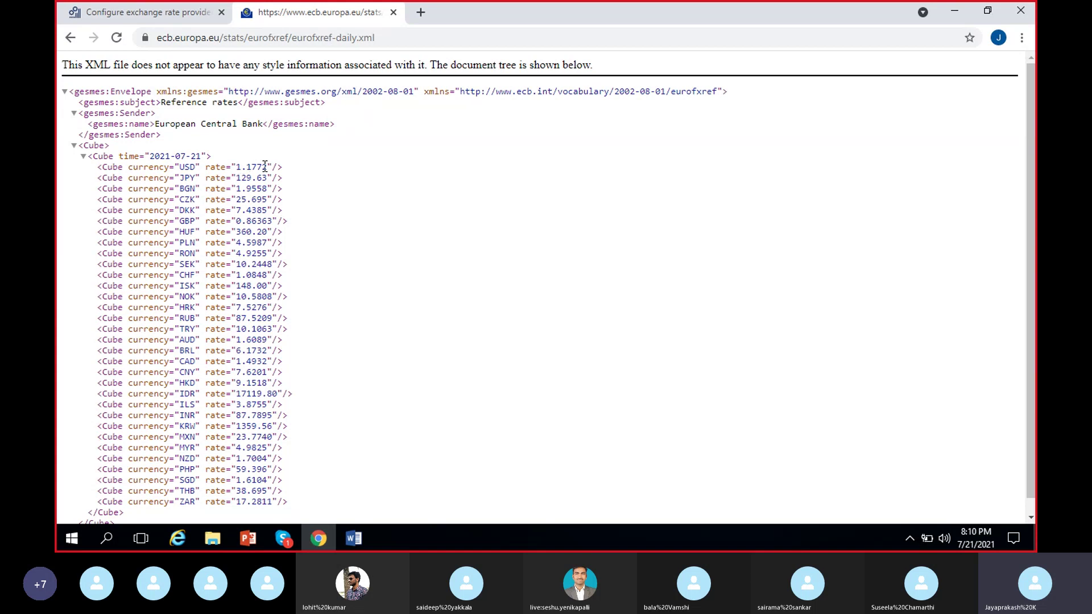
Search Google for "eur to usd" in another browser tab, then compare it with the rates in the European Central Bank XML.
key(ctrl+t)
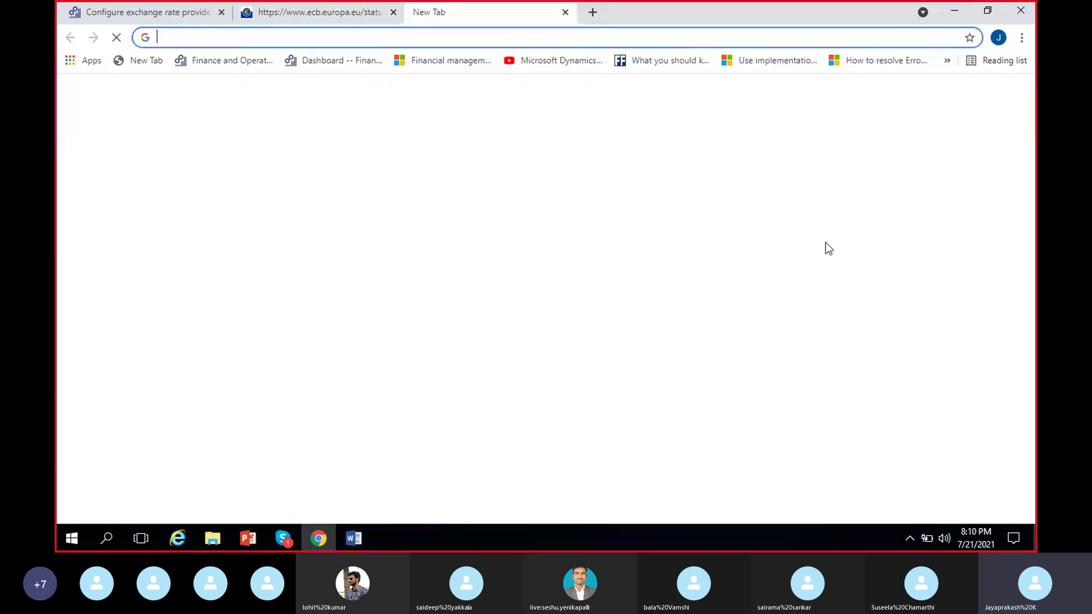
text(eur t)
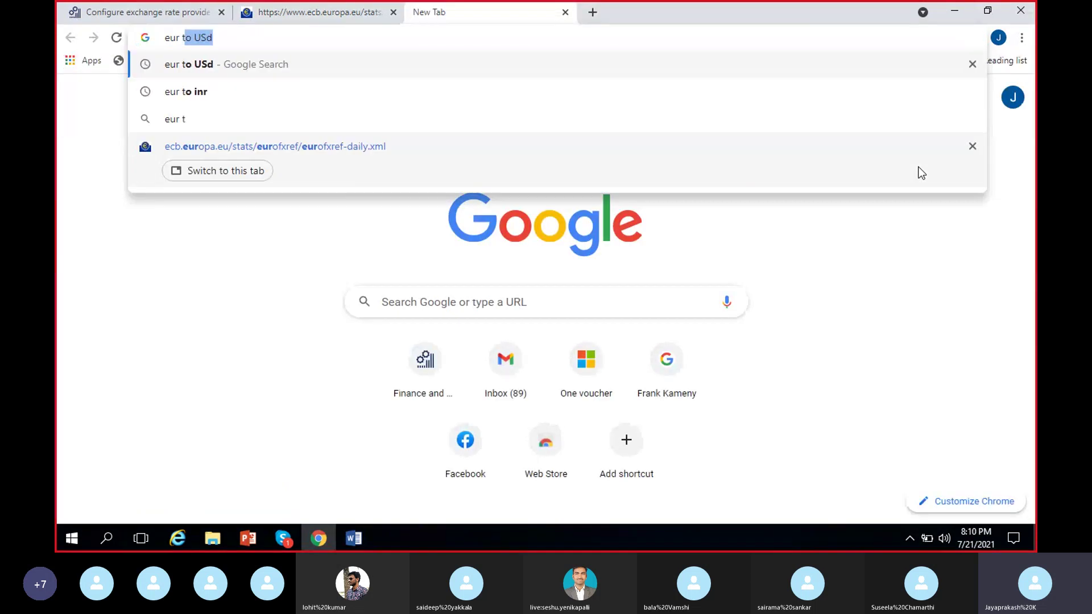
text(o usd)
key(Return)
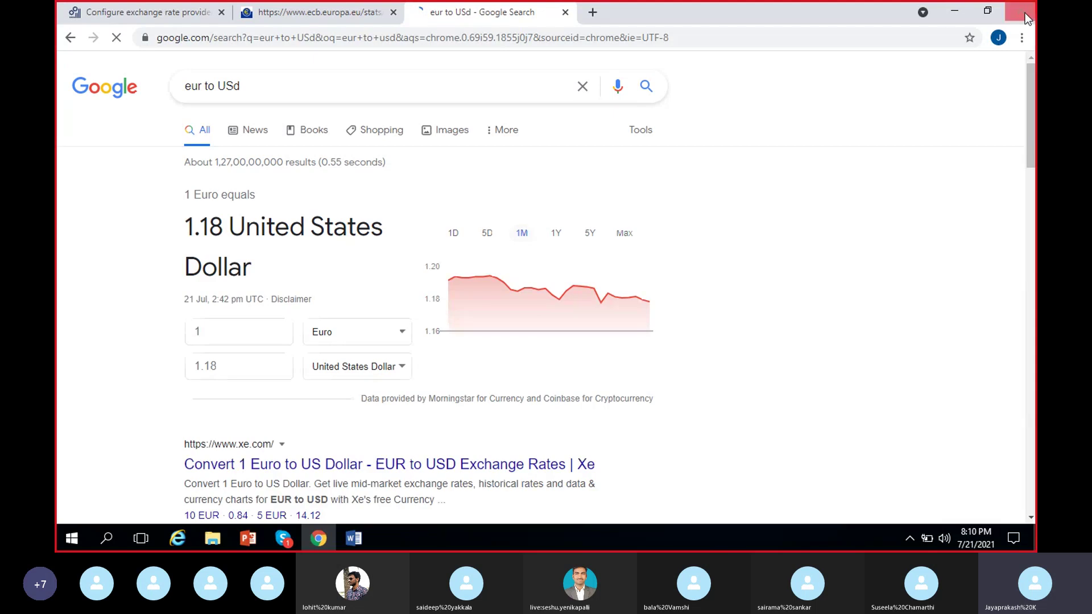
click(306, 11)
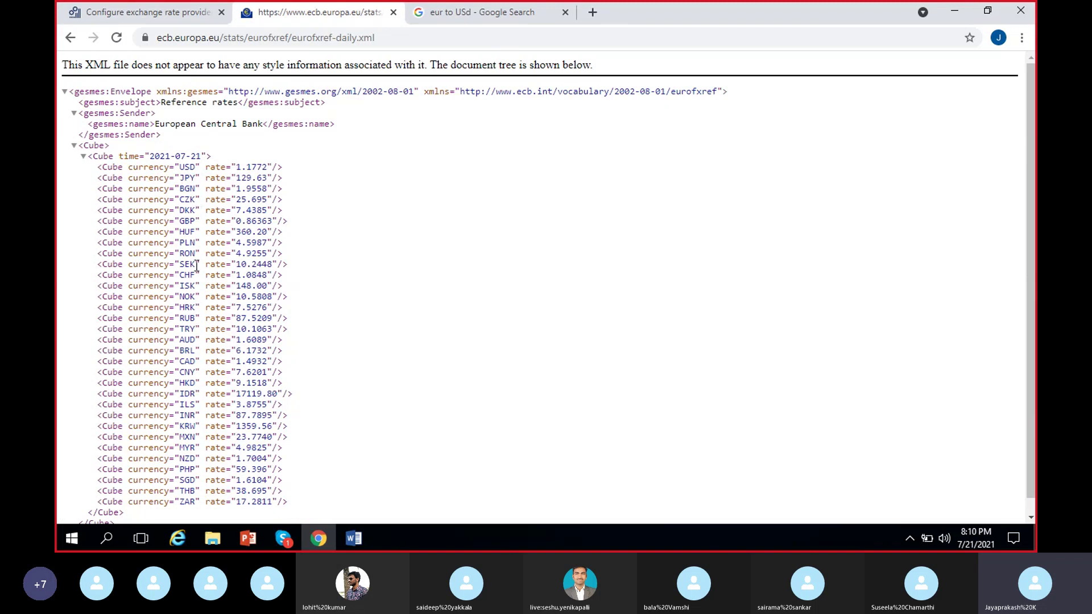
scroll(191, 296, down, 1)
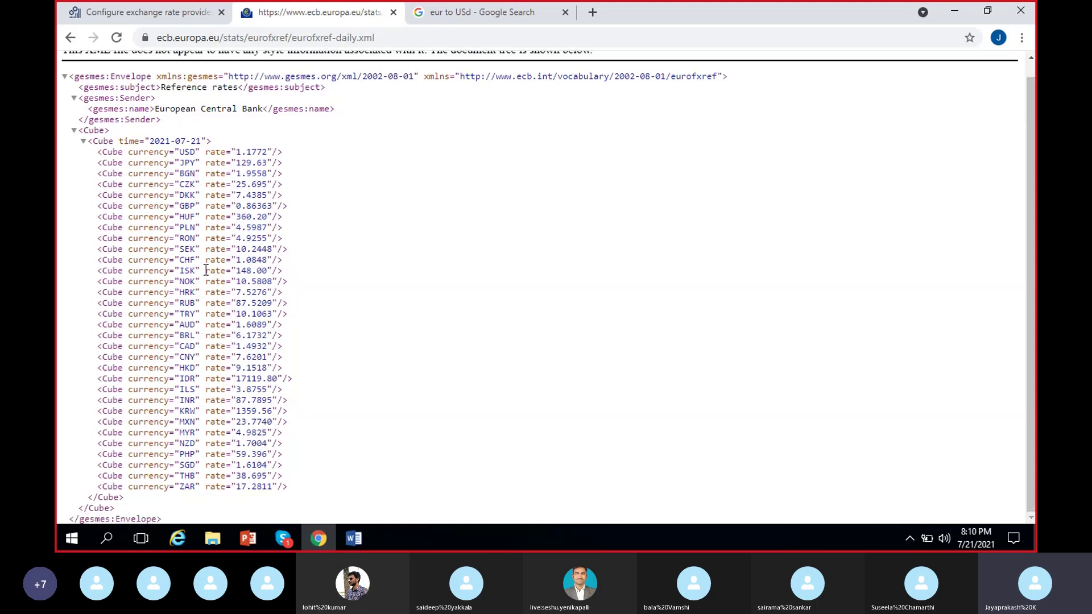
scroll(206, 270, up, 1)
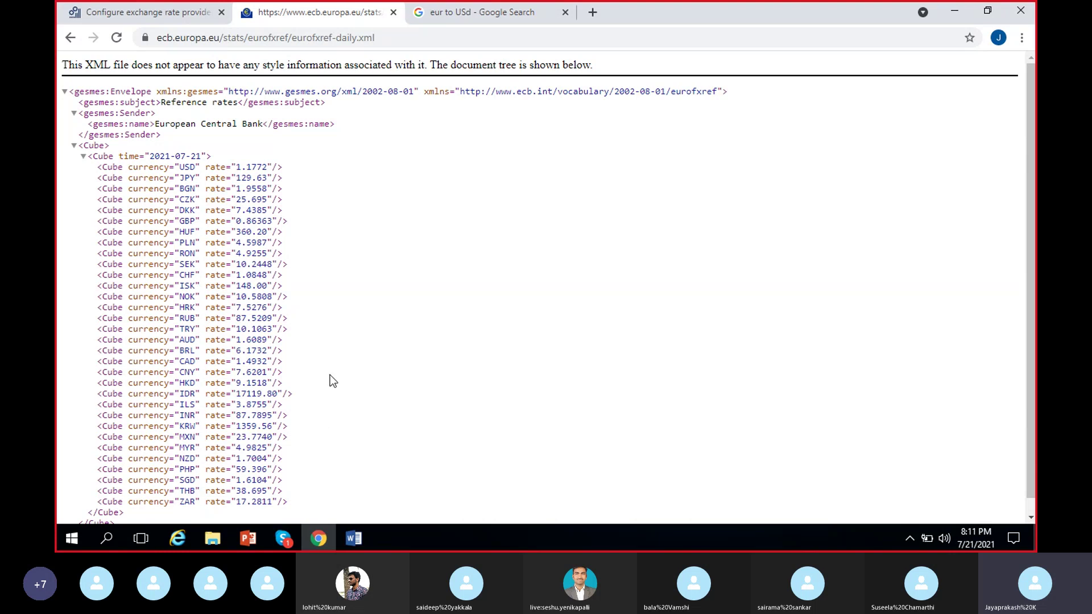
Examine the Central Bank of Europe provider's HistoricalServiceUrl and ServiceUrl values alongside the daily rates XML page.
click(145, 12)
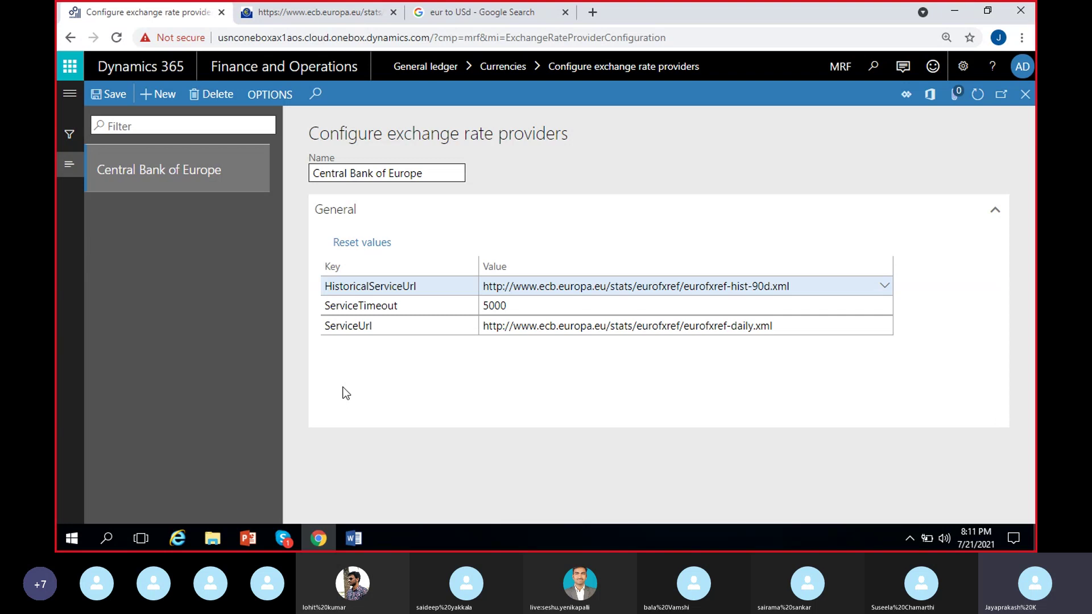
click(295, 22)
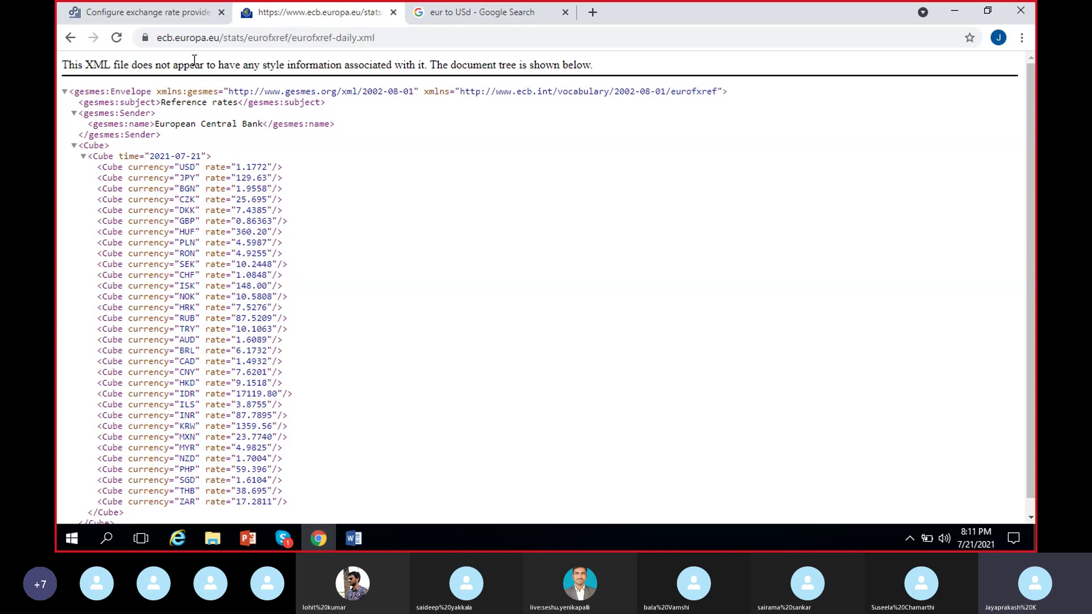
click(175, 20)
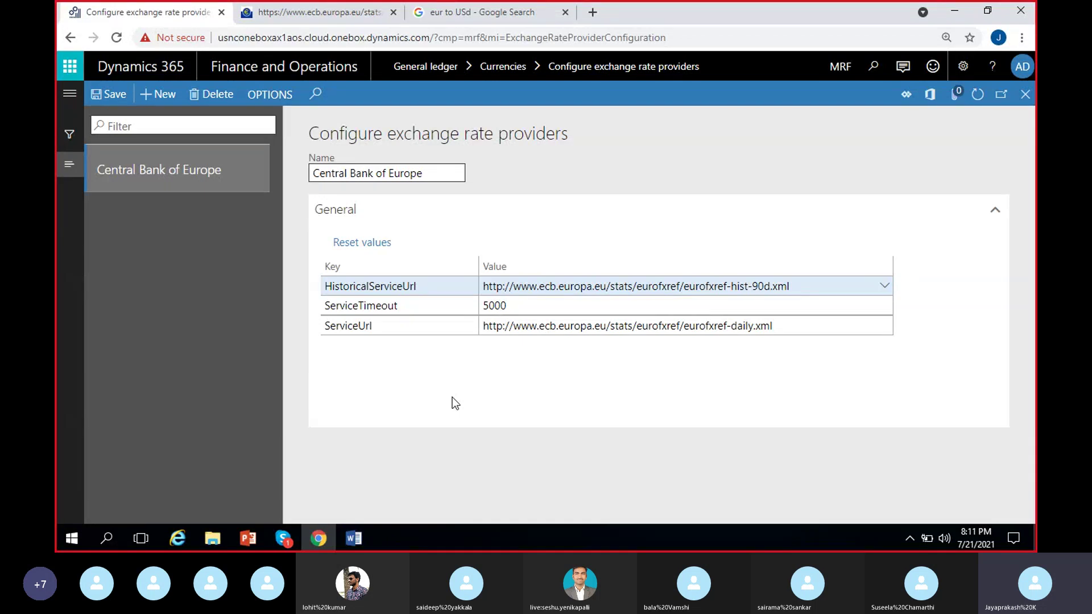
click(809, 283)
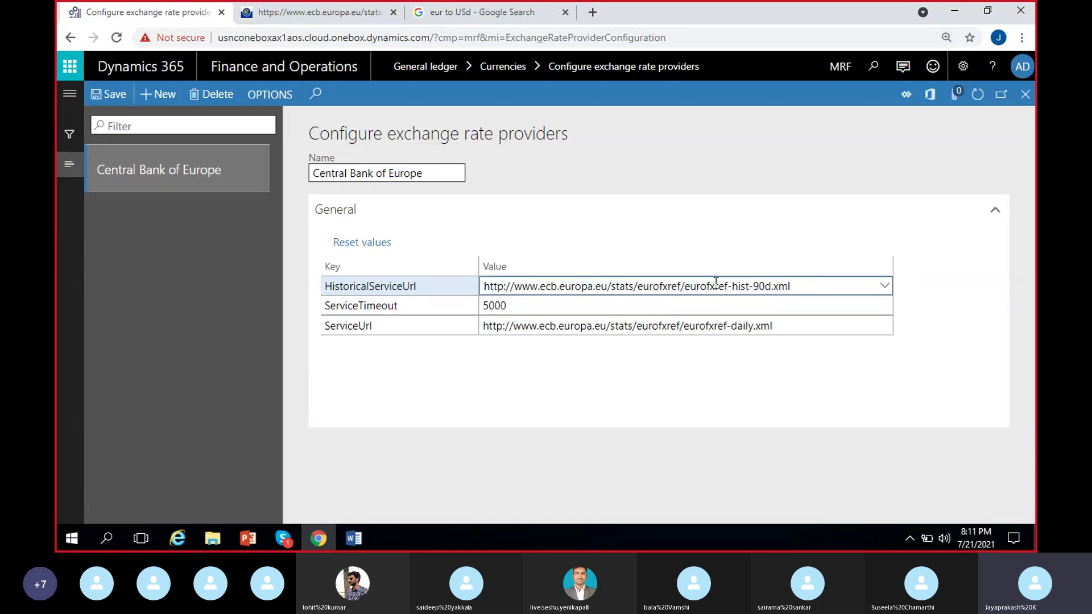
click(656, 403)
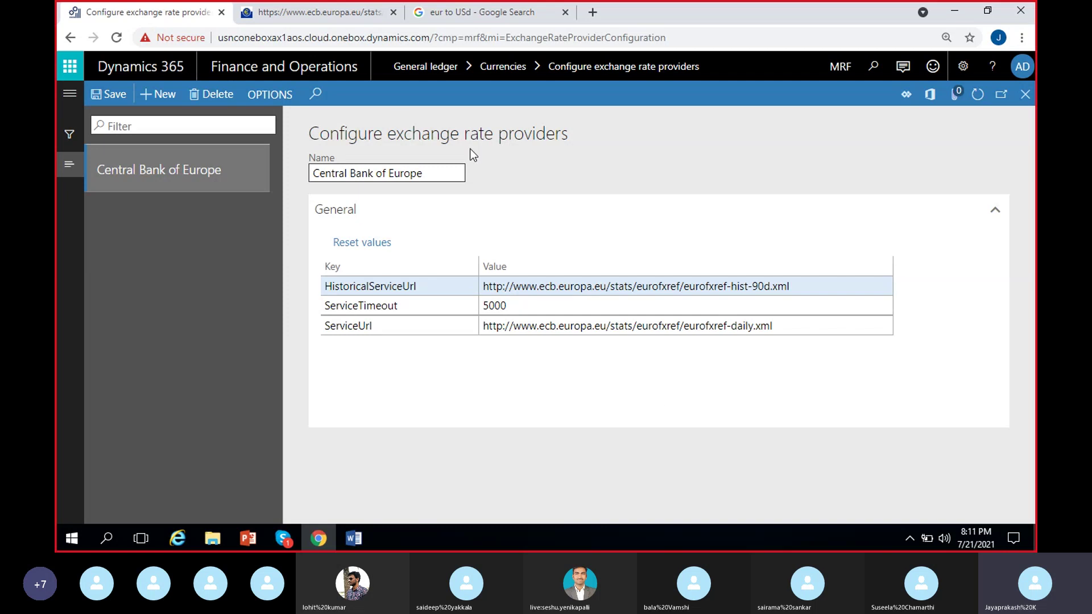
click(371, 10)
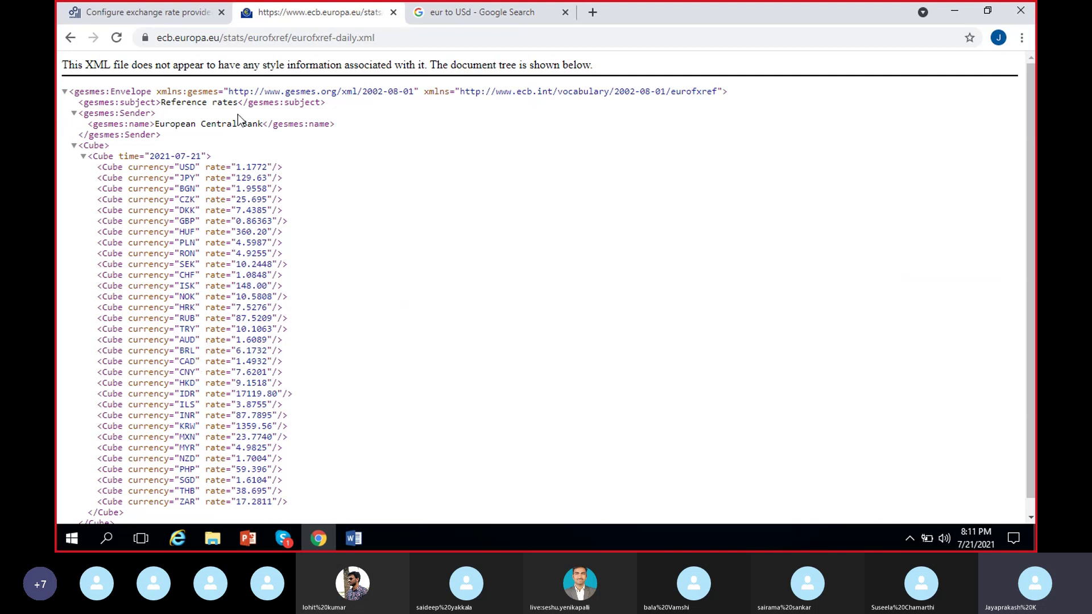
click(183, 18)
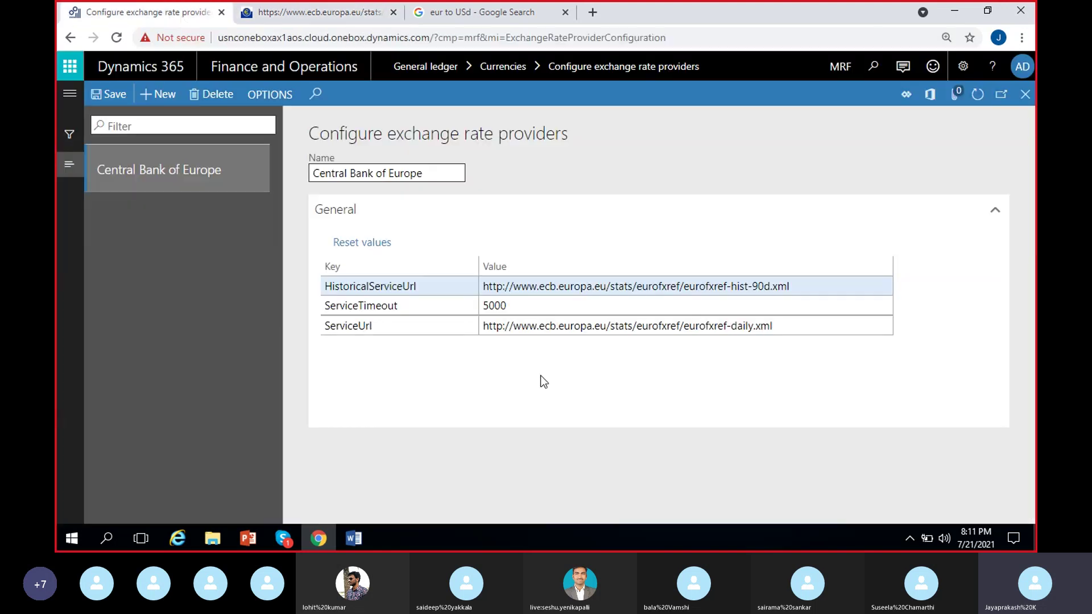
click(798, 285)
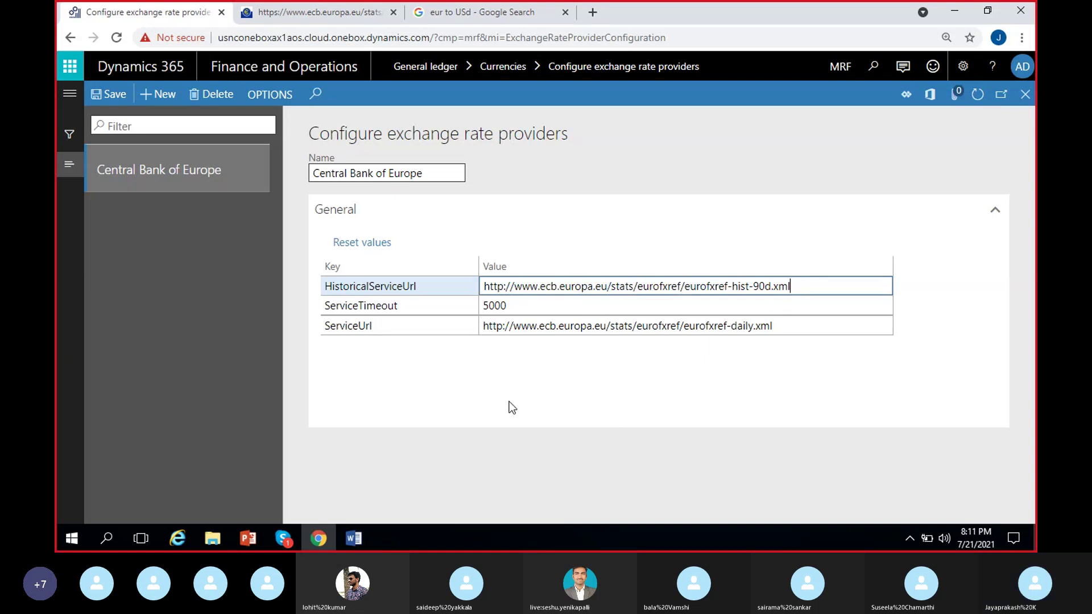
click(799, 326)
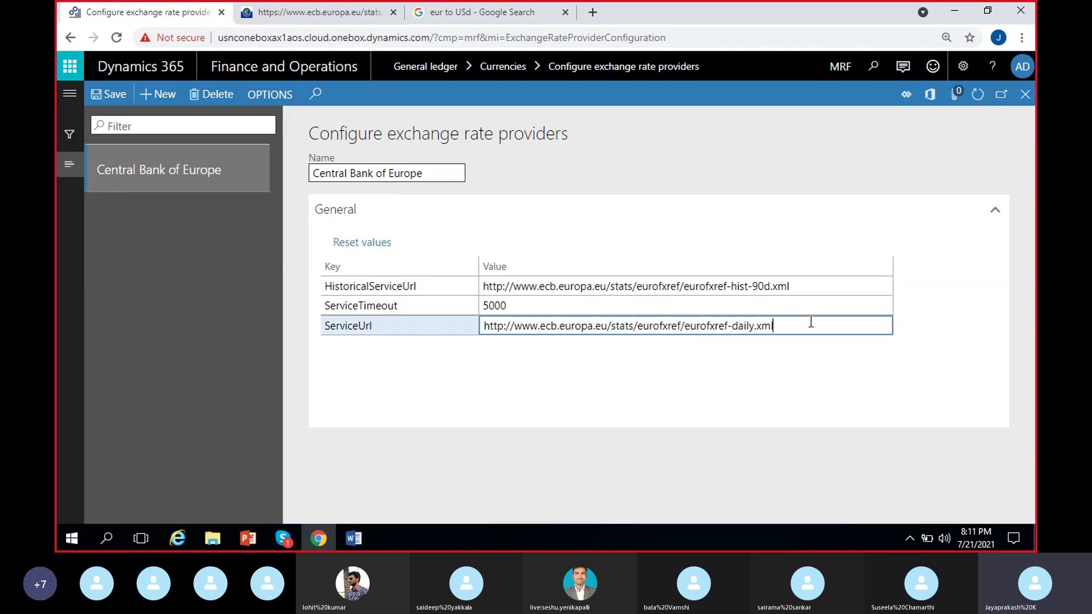
click(600, 353)
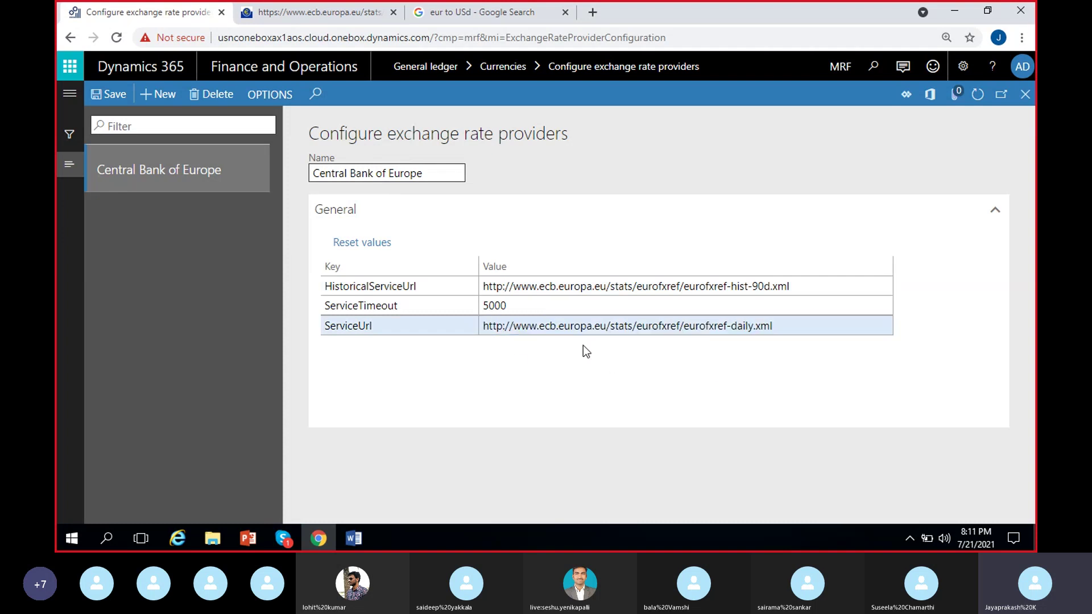
Review the ServiceUrl entry of the Central Bank of Europe exchange rate provider and save the provider.
click(822, 324)
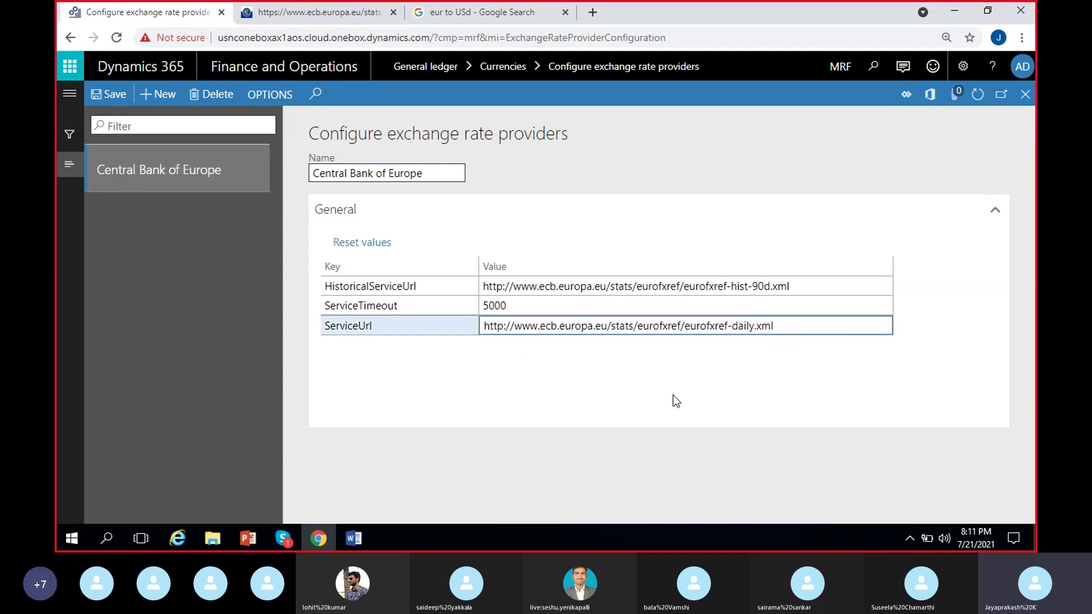
click(640, 391)
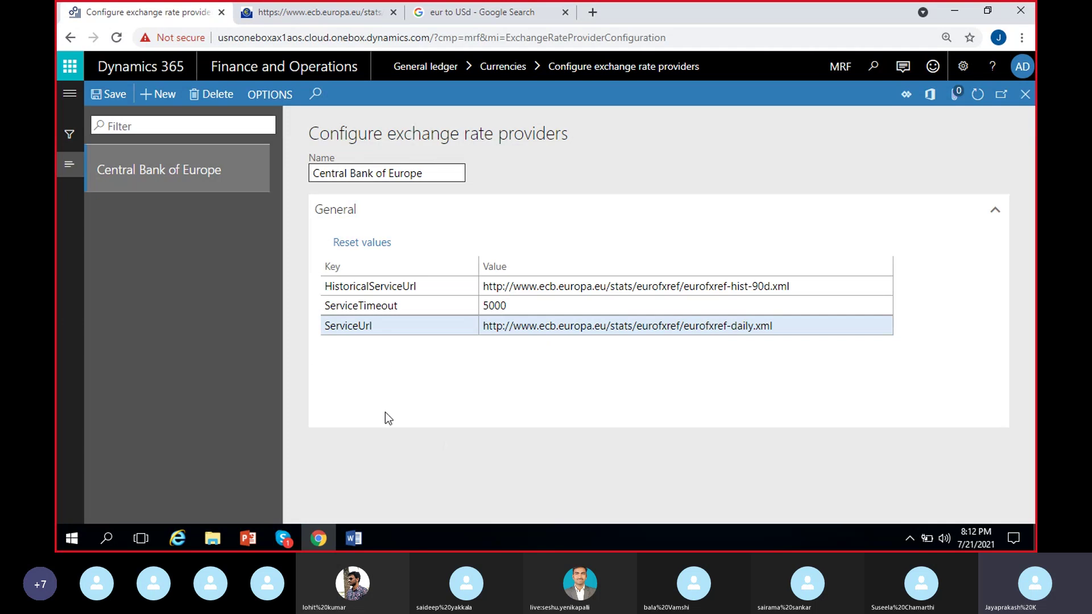
click(117, 96)
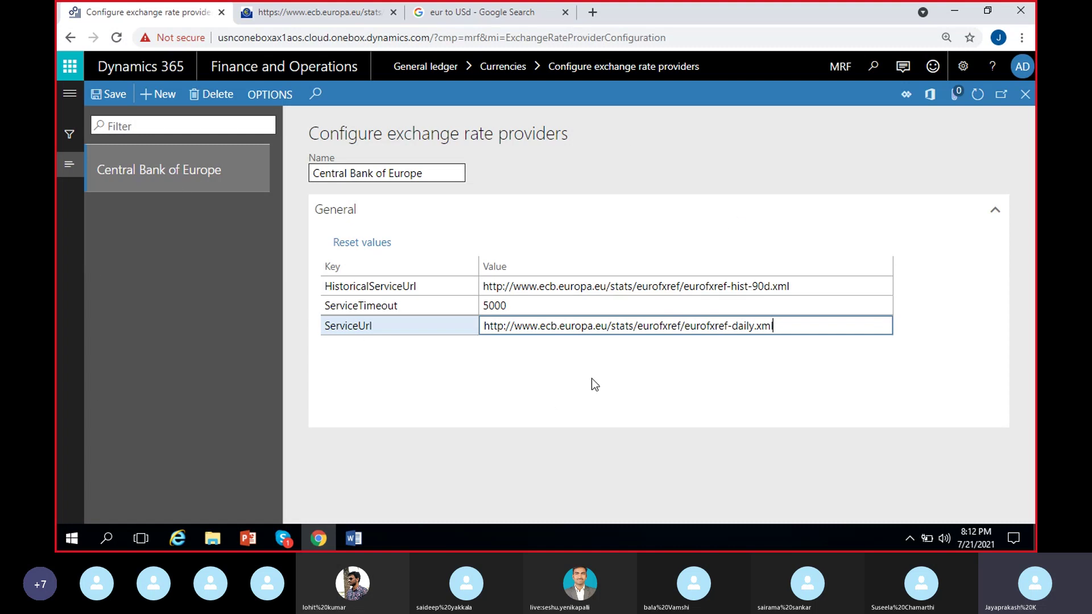
click(577, 396)
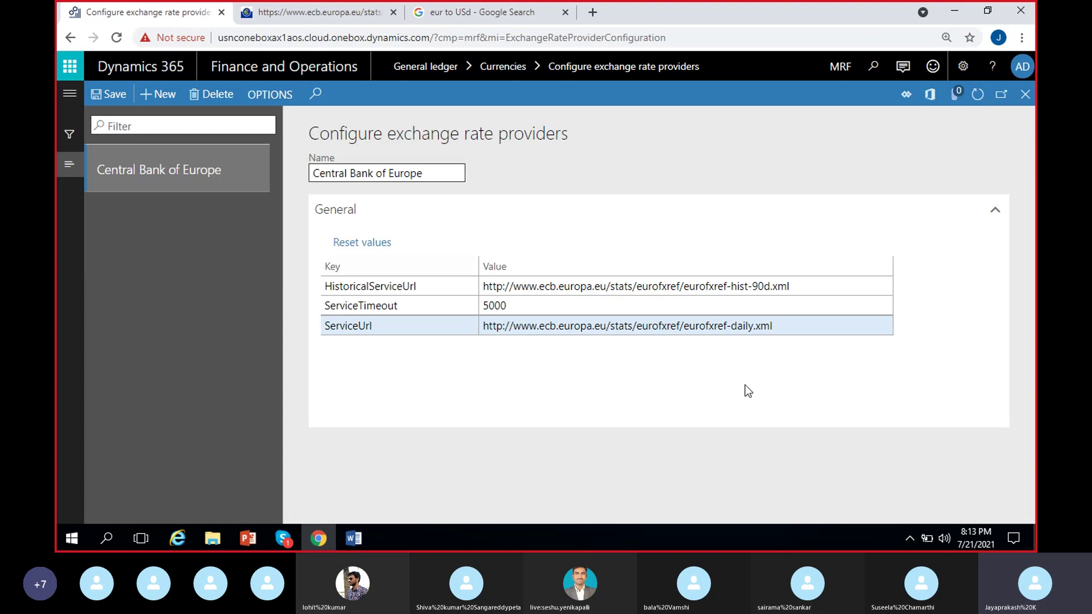
click(791, 334)
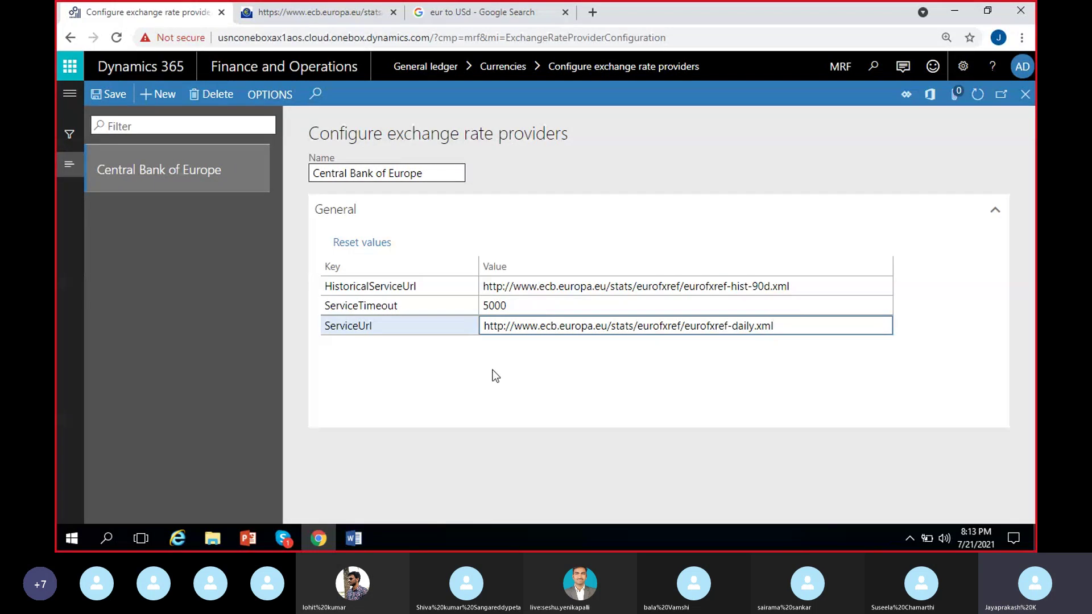
click(514, 353)
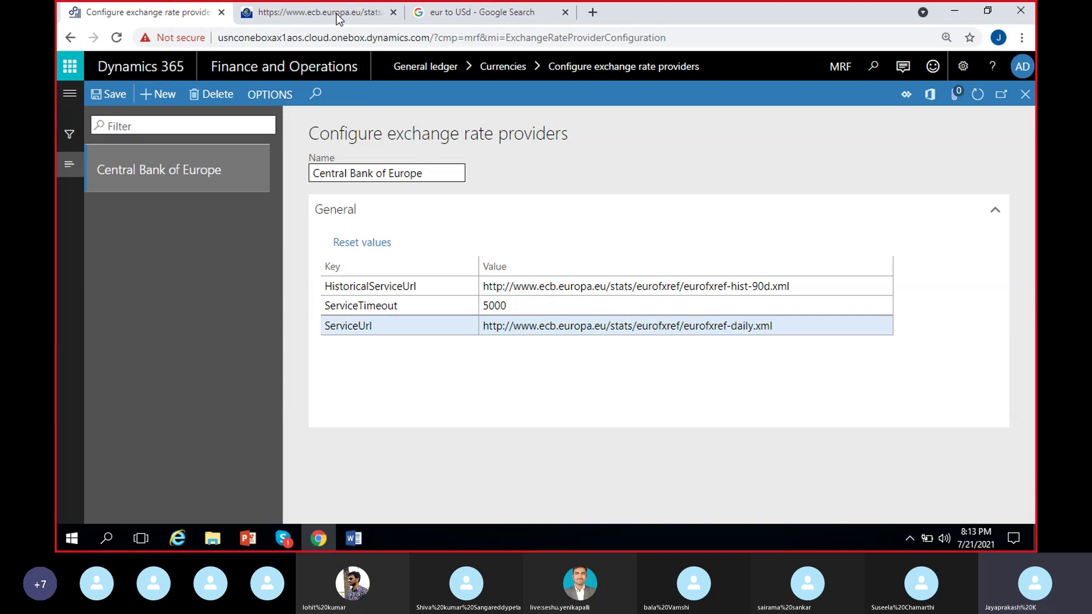
Examine the currency rates in the European Central Bank daily XML page and compare its address with the provider's ServiceUrl value.
click(319, 12)
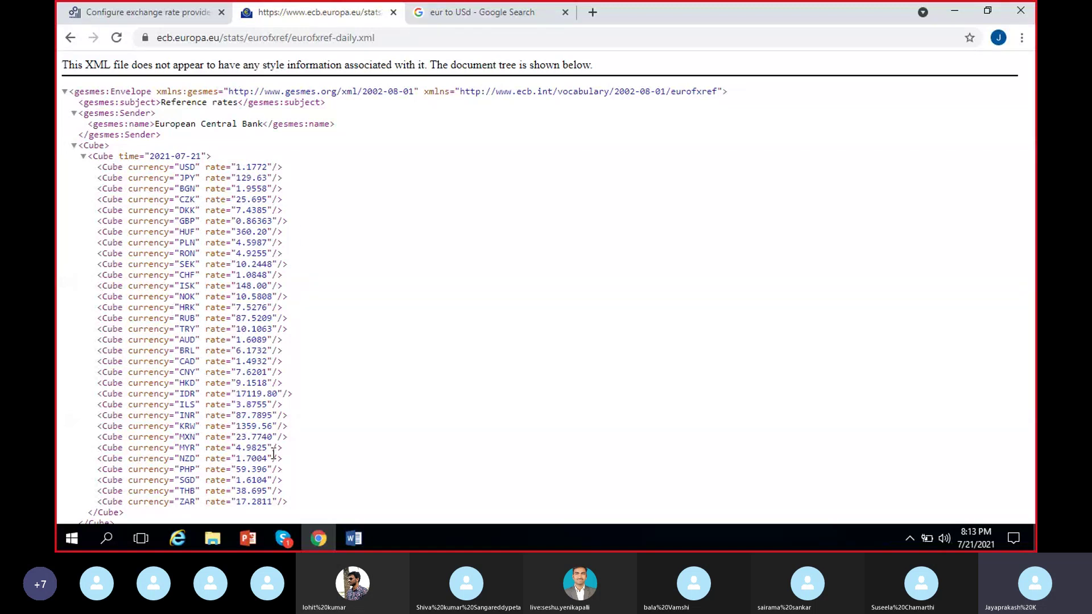
scroll(292, 458, down, 1)
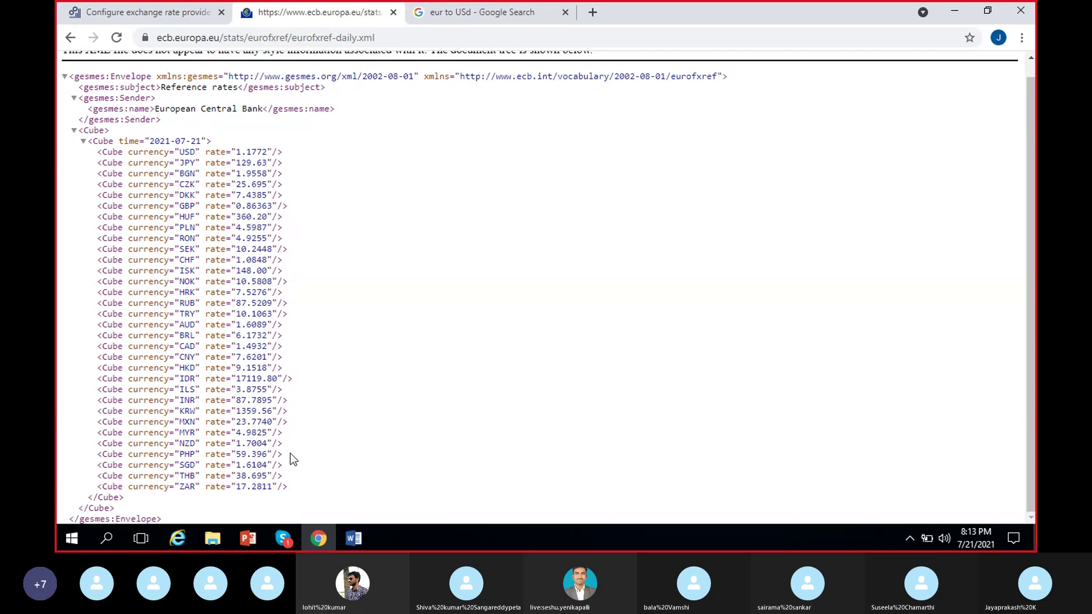
scroll(291, 458, up, 1)
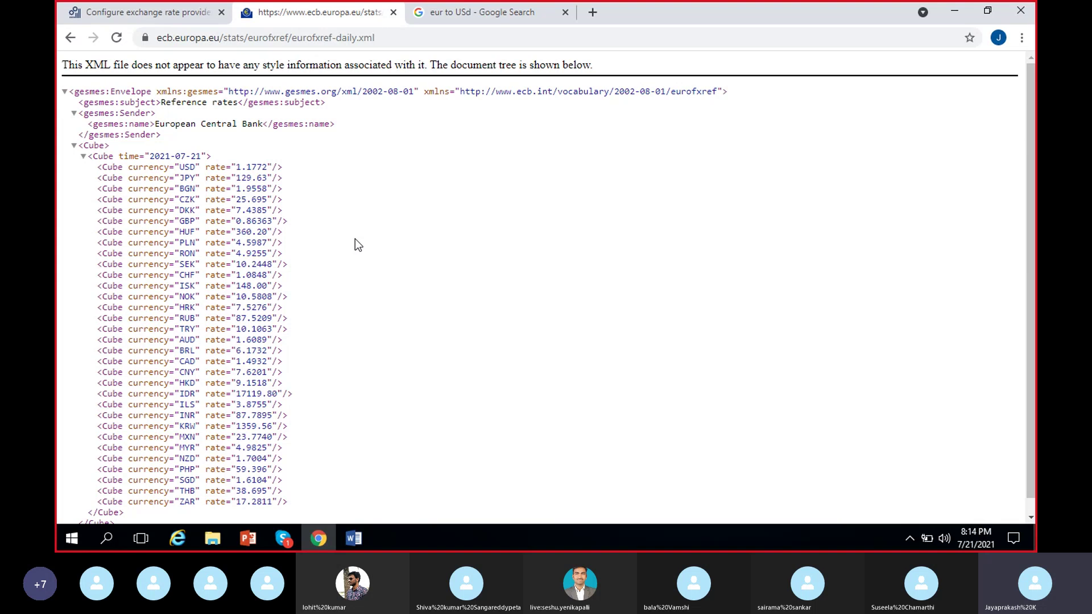
scroll(315, 284, down, 1)
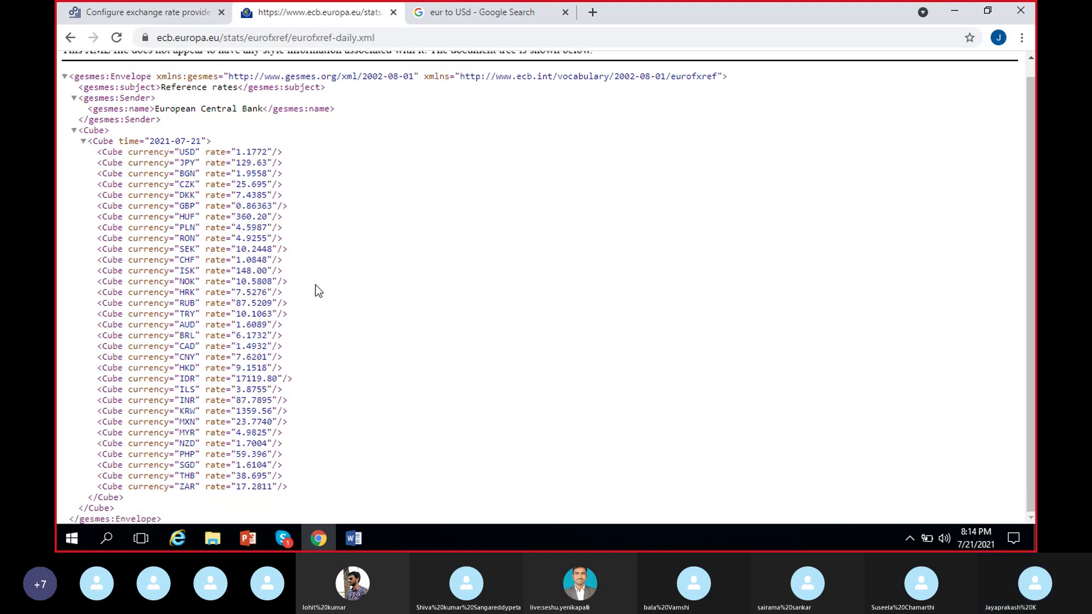
scroll(315, 288, up, 1)
click(207, 20)
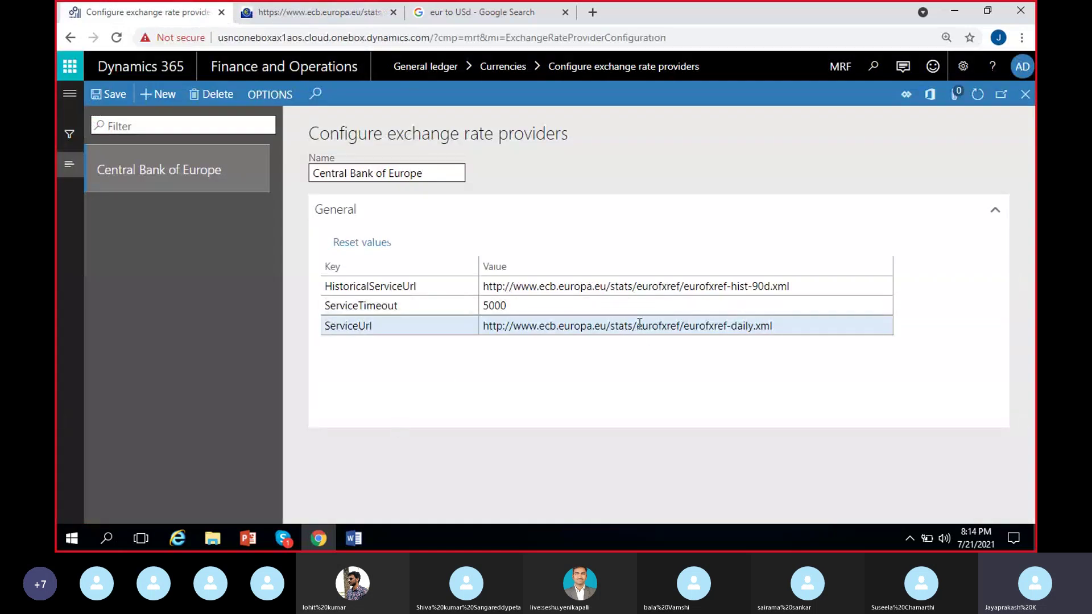
click(791, 330)
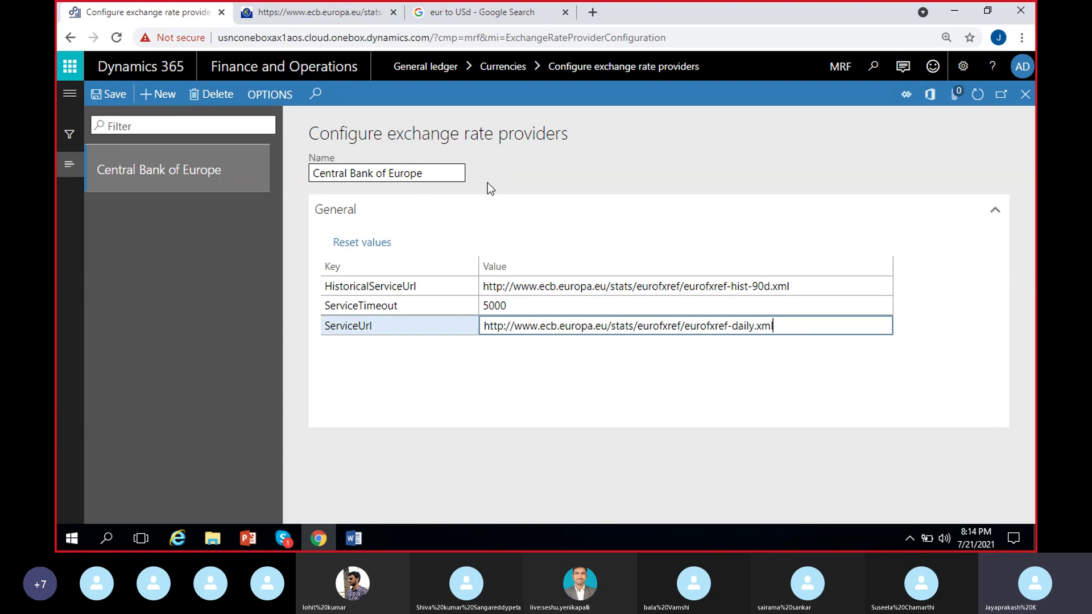
click(789, 349)
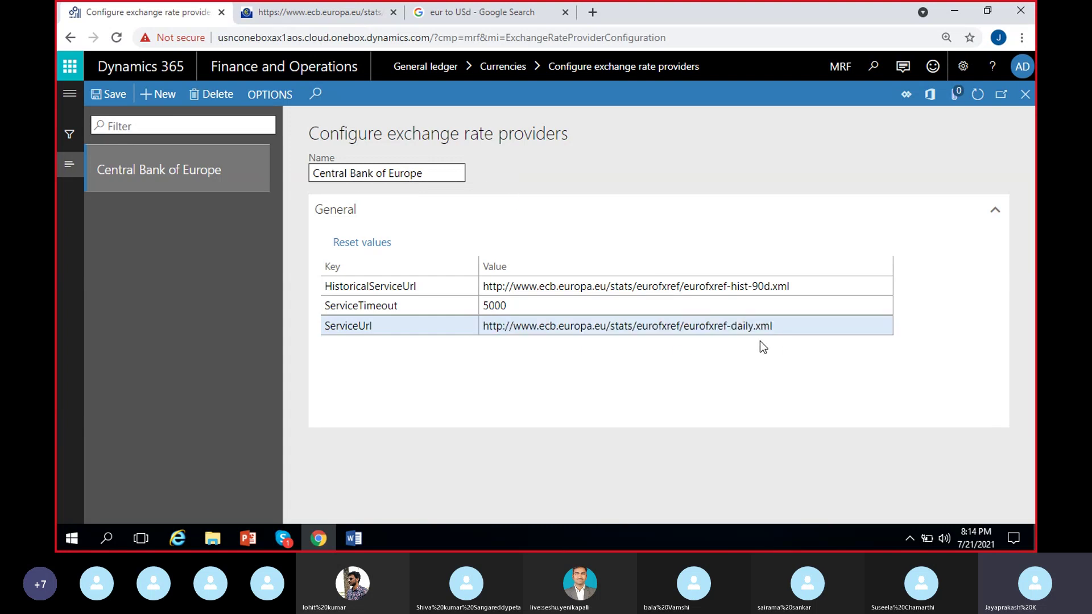
Check the date and currency rates in the European Central Bank XML page, and close its browser tab.
click(319, 12)
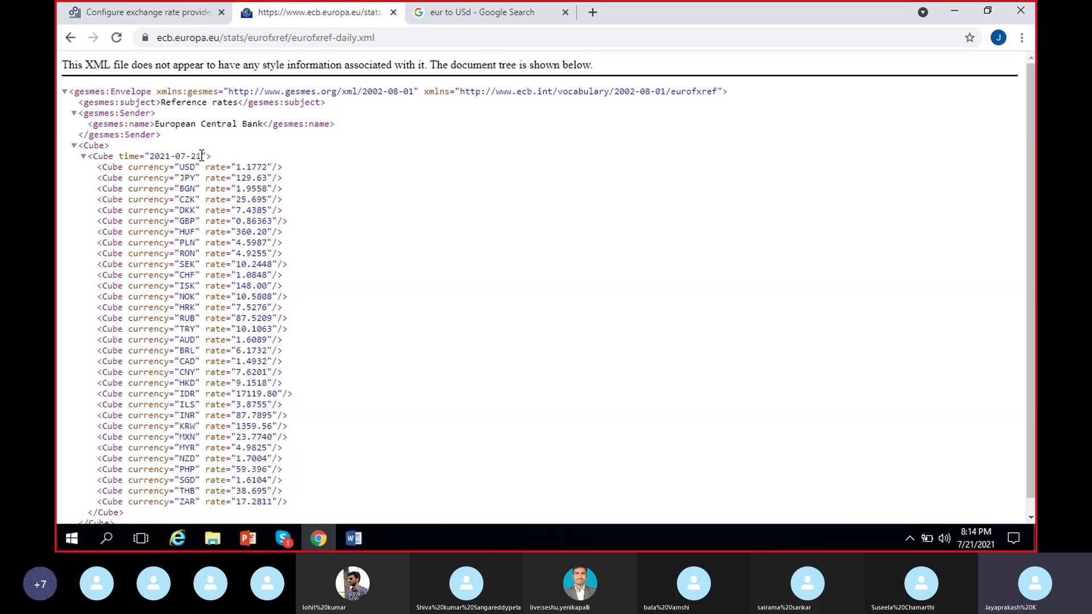
drag(200, 156, 145, 156)
click(317, 187)
scroll(316, 205, down, 1)
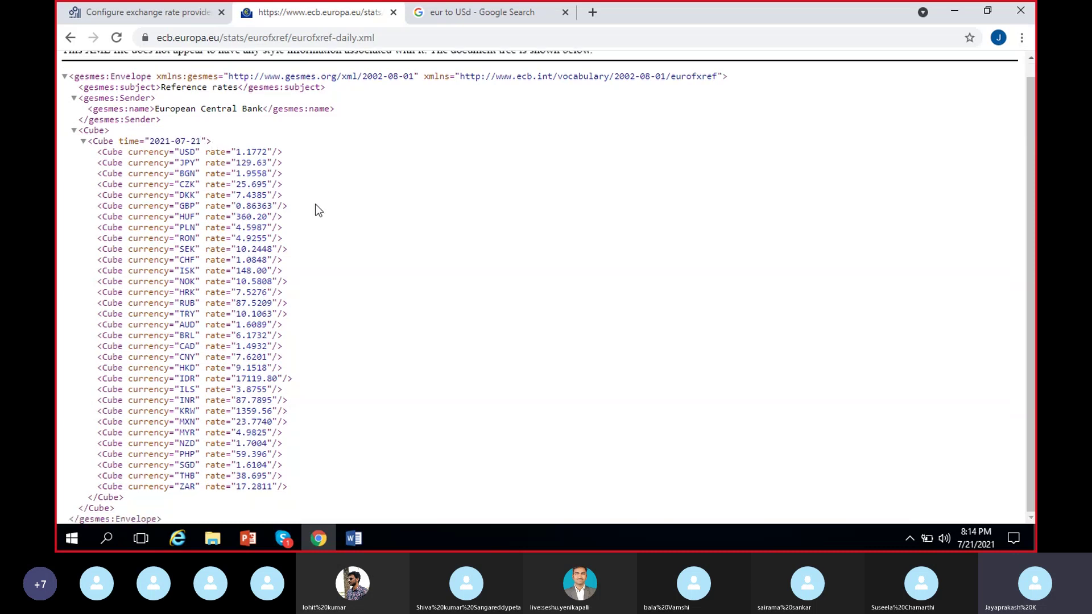
scroll(322, 371, up, 1)
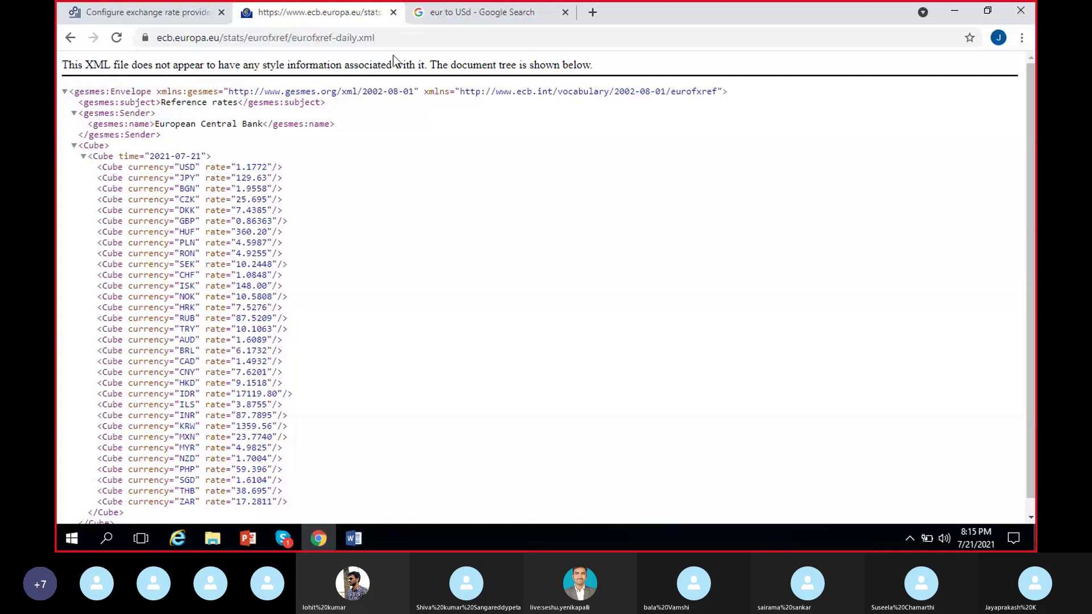
click(394, 12)
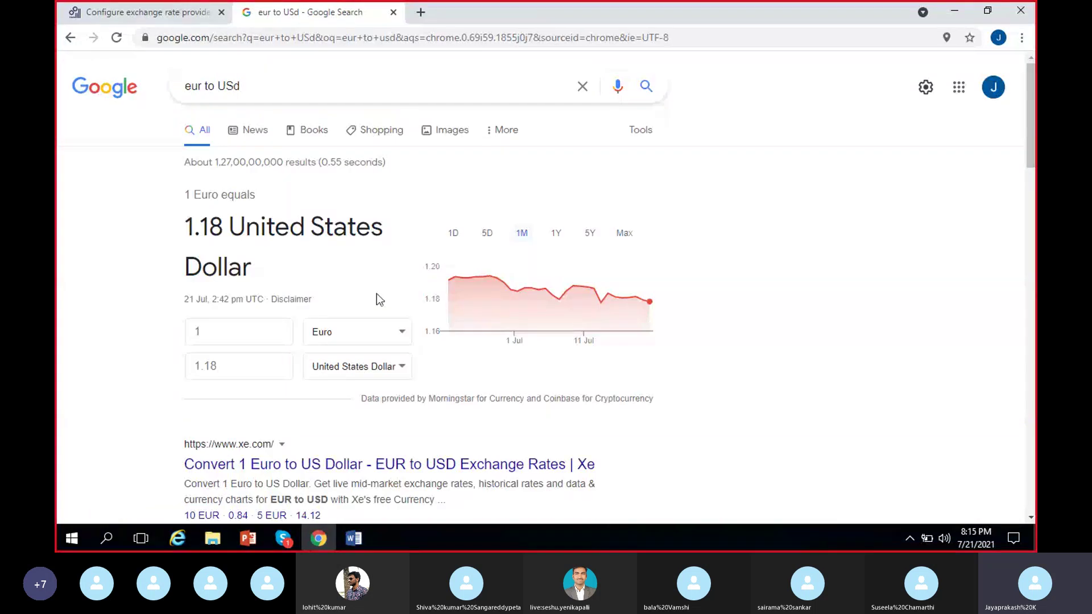
Return to the exchange rate provider configuration and review the daily rates address in its ServiceUrl value.
click(187, 11)
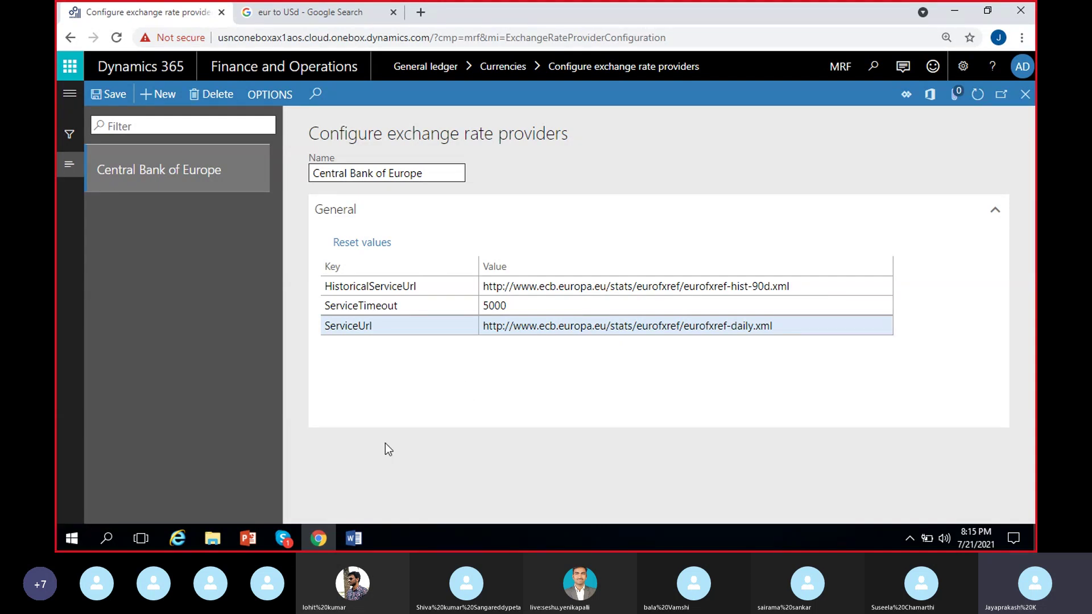
click(779, 328)
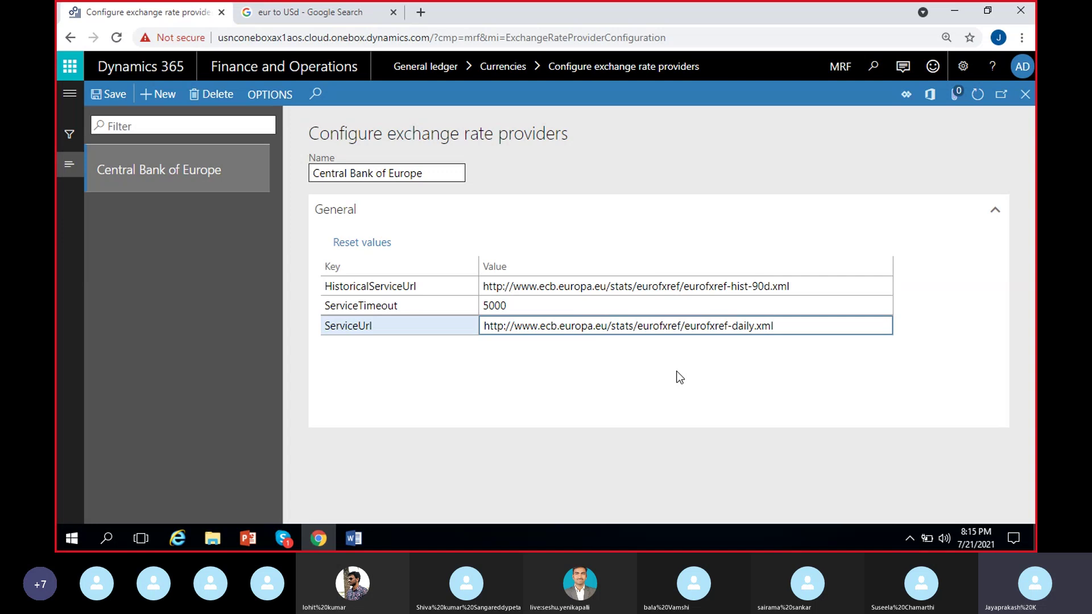
click(307, 12)
click(242, 11)
click(539, 398)
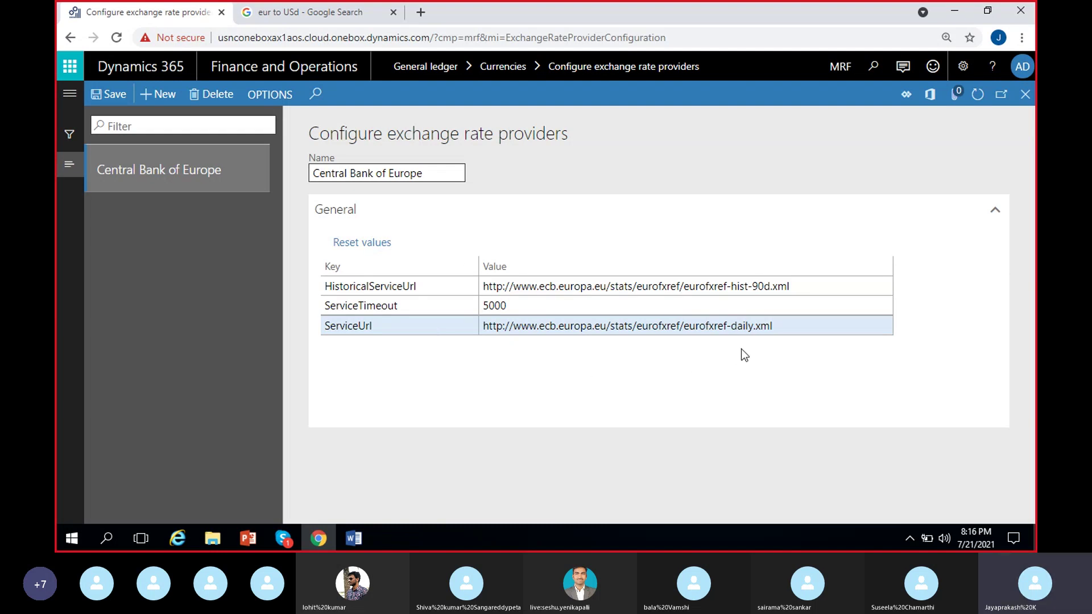
click(794, 334)
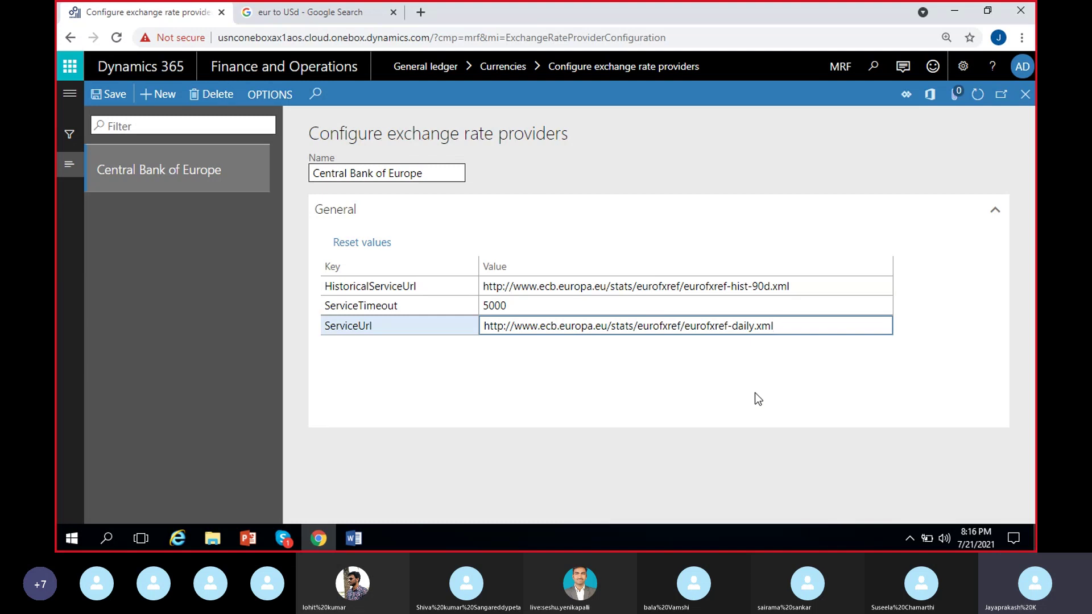
click(755, 394)
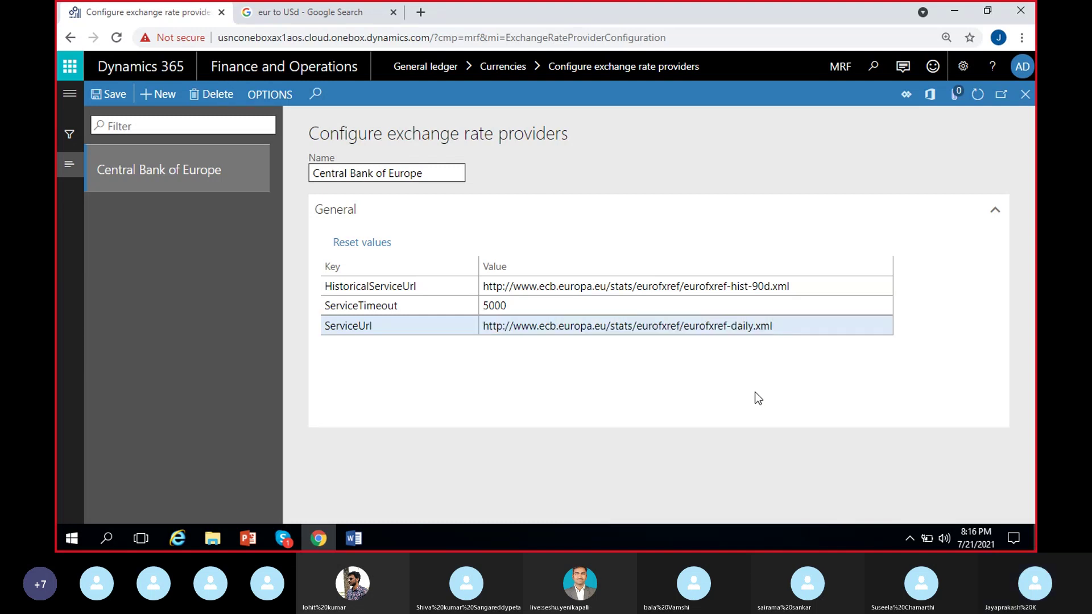
Switch to the Skype call window to check the class meeting, and return to the exchange rate provider configuration.
click(285, 540)
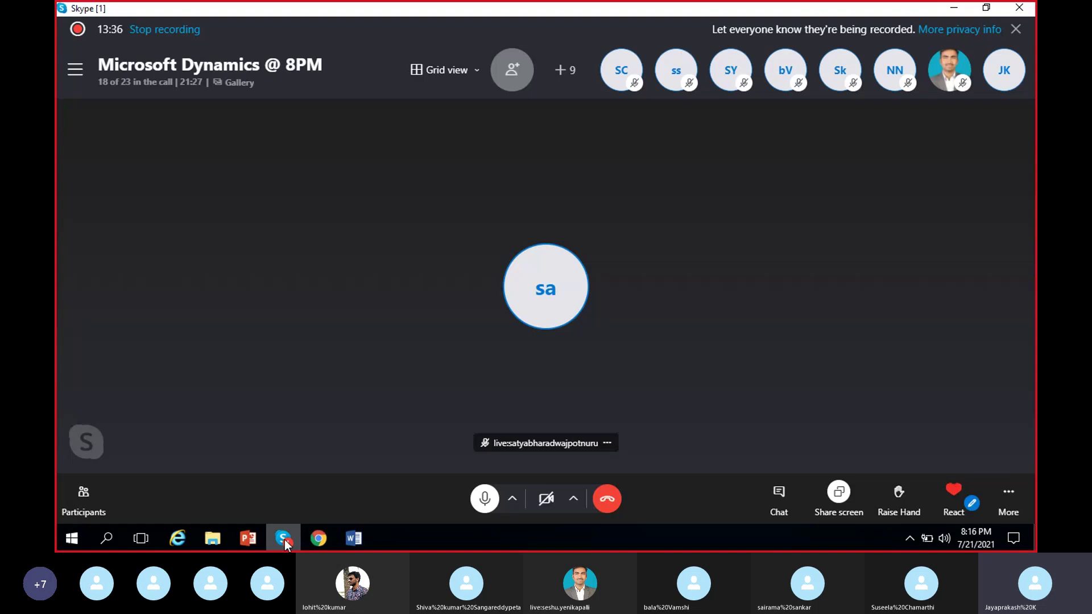
click(284, 541)
click(921, 113)
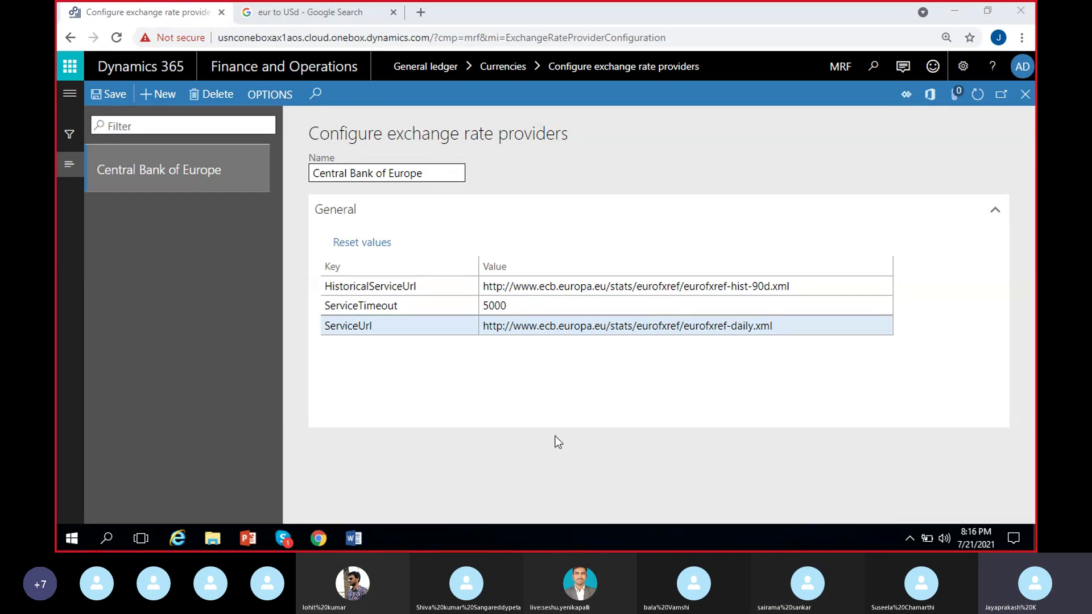
click(282, 540)
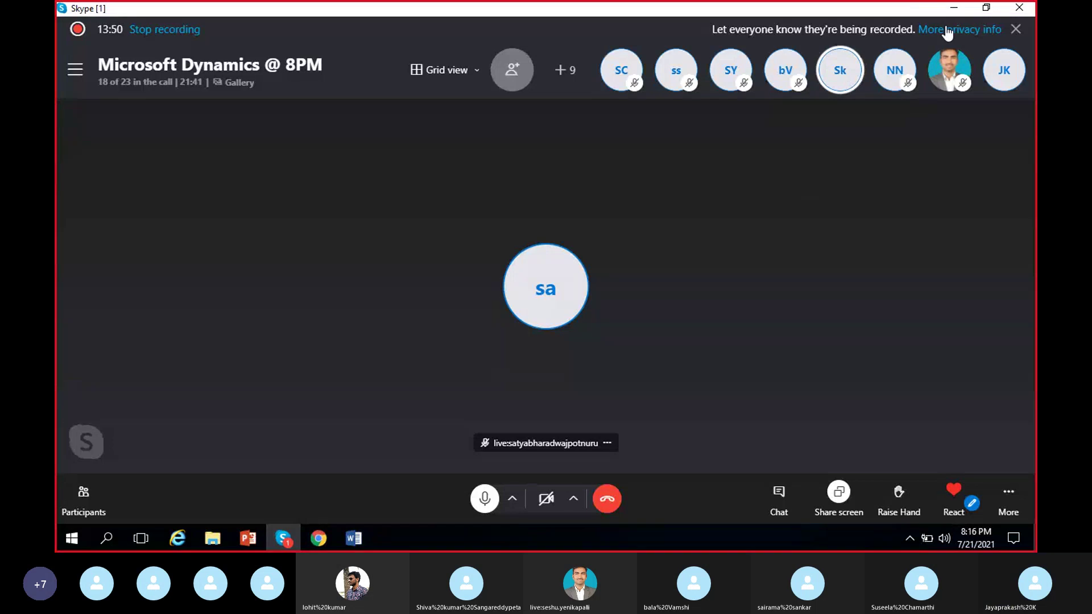
click(952, 9)
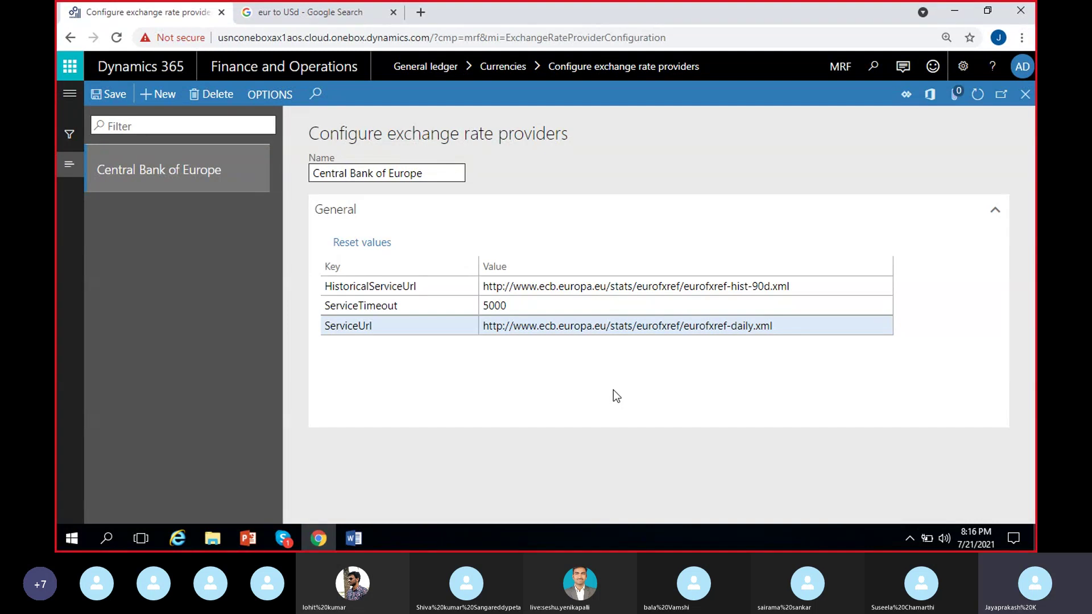
Highlight the Central Bank of Europe provider's ServiceUrl value and its name to review them.
click(293, 16)
click(166, 13)
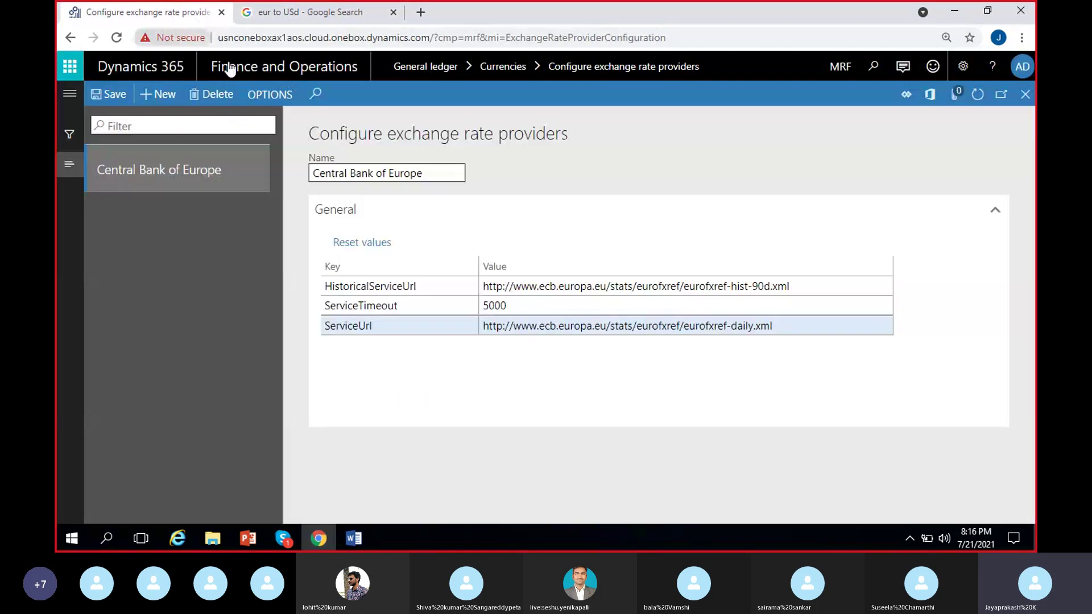
click(792, 320)
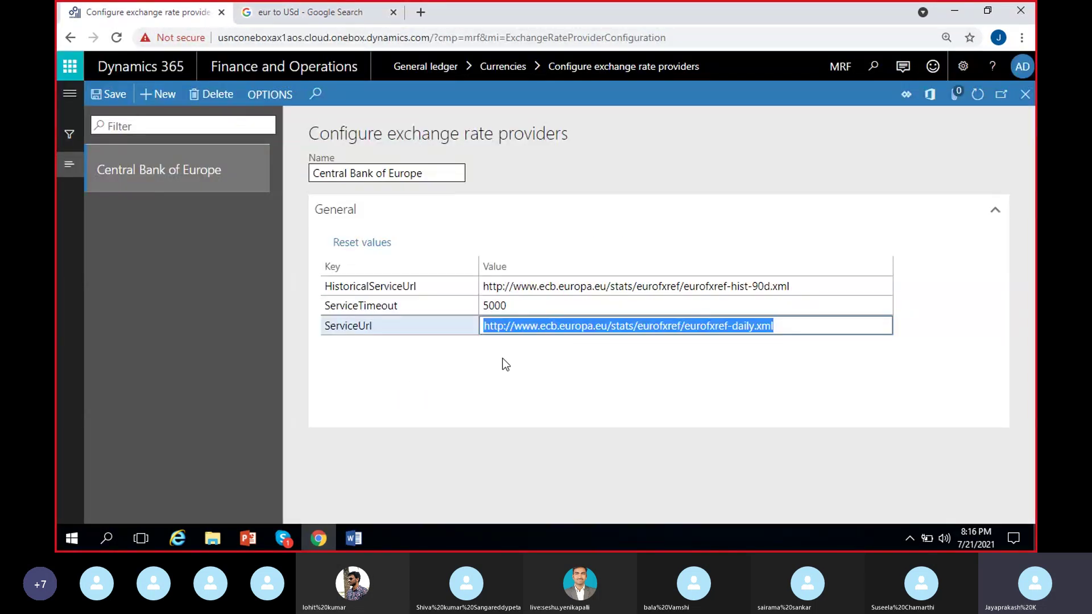
click(499, 387)
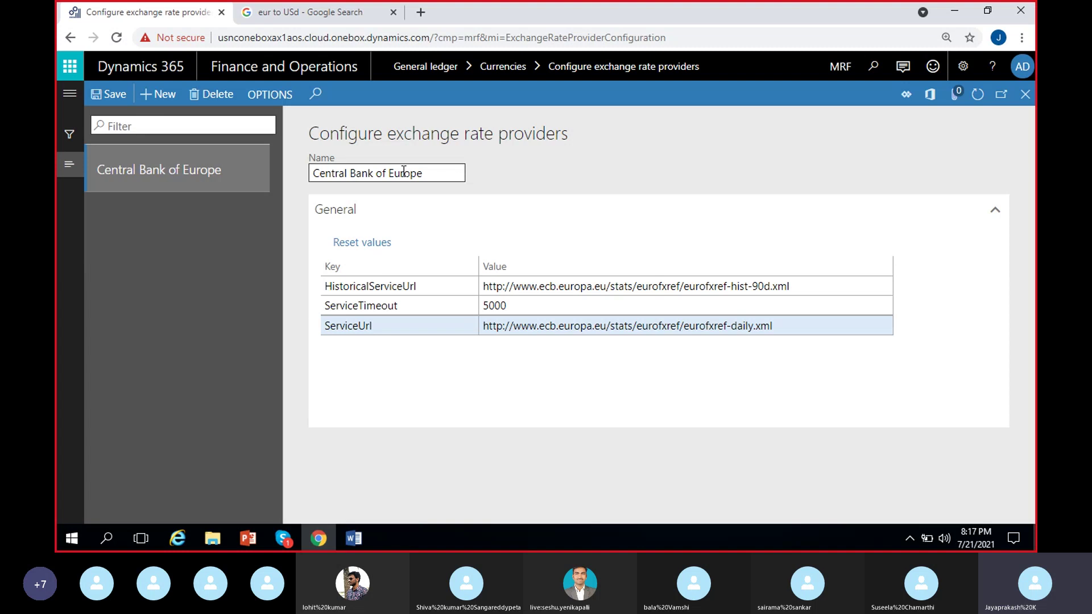
click(440, 170)
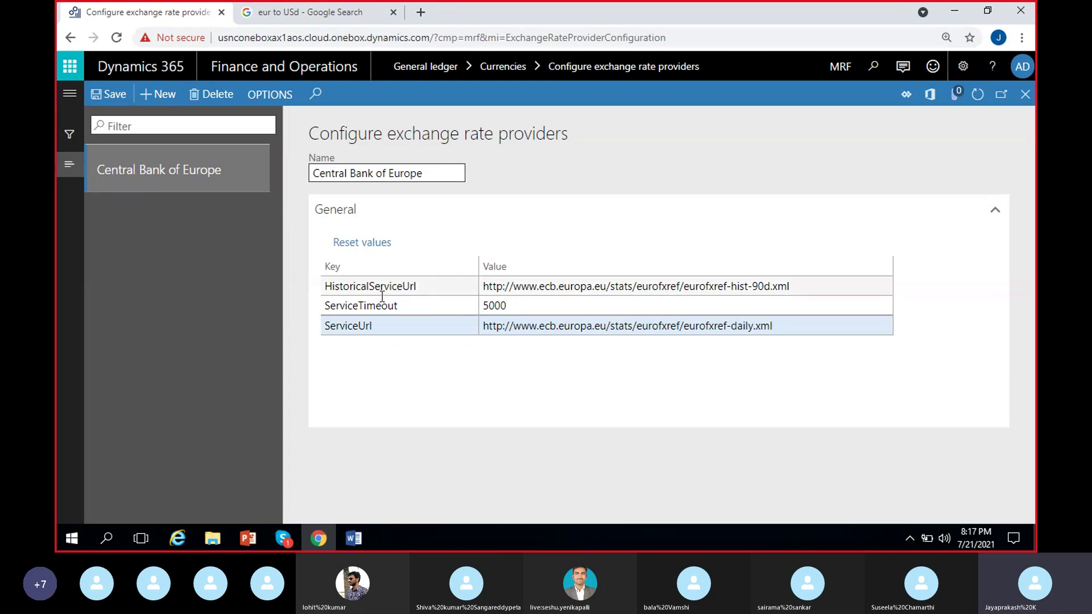
drag(424, 175, 359, 174)
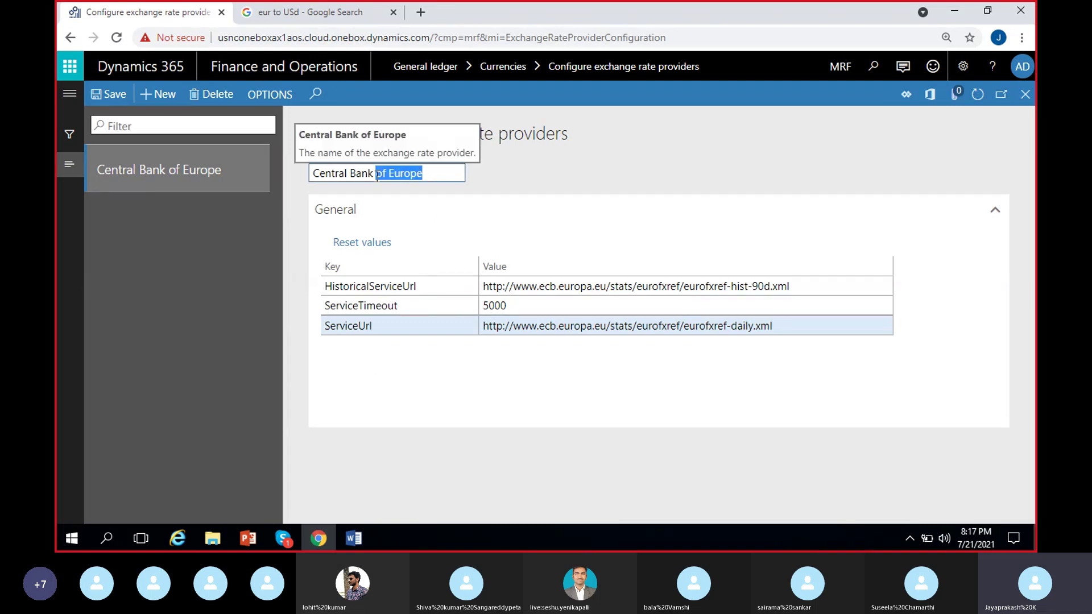
Save the Central Bank of Europe exchange rate provider configuration with its daily rates ServiceUrl.
click(826, 319)
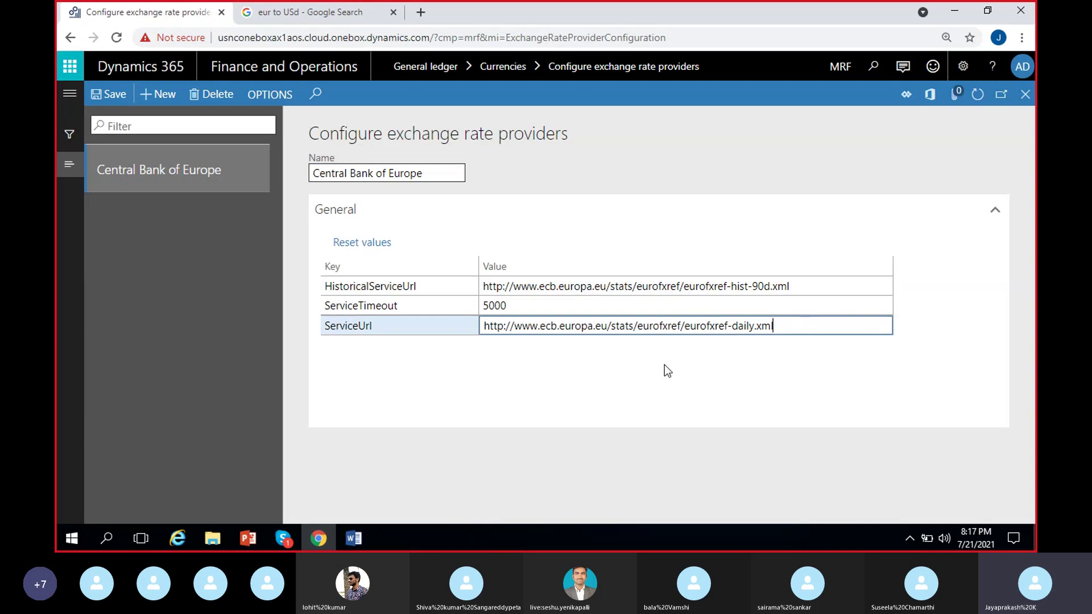
click(735, 357)
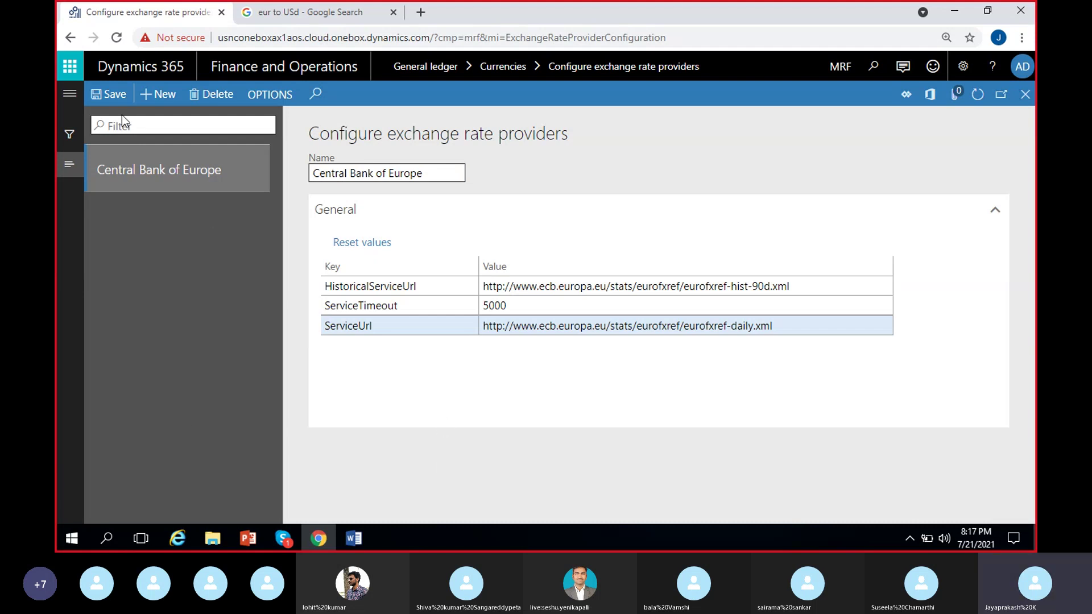
click(118, 101)
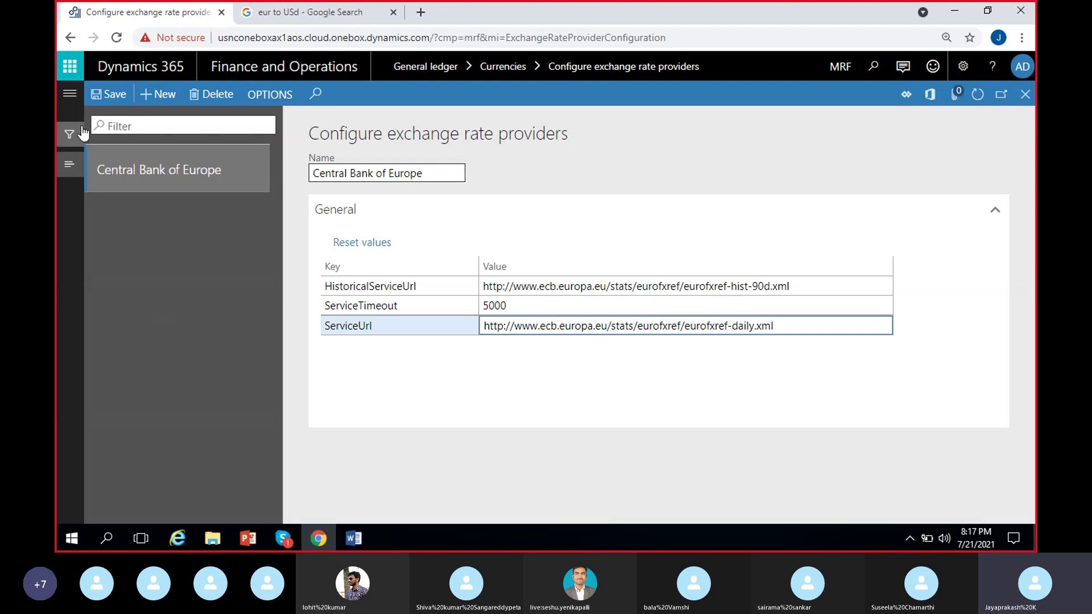
Open Import currency exchange rates from the General ledger module's Currencies pages.
click(70, 94)
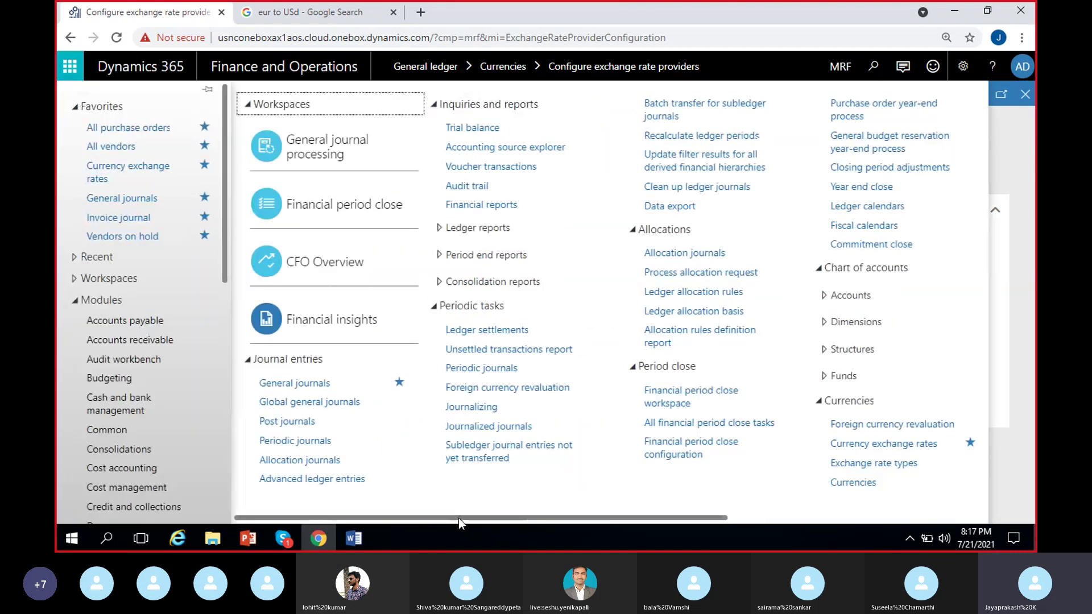
drag(458, 517, 623, 520)
scroll(135, 446, down, 4)
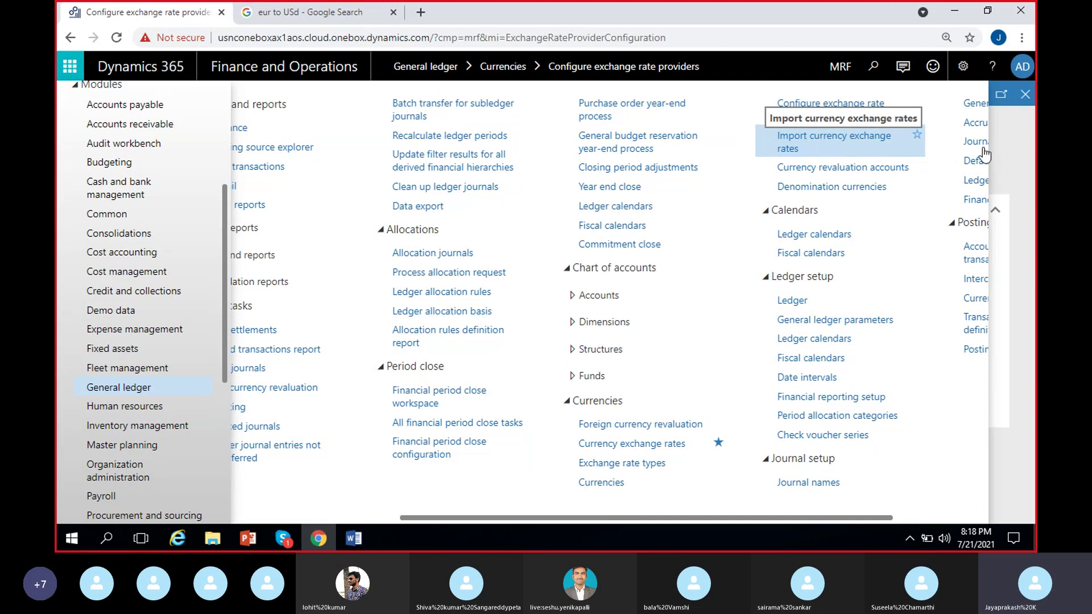
click(788, 148)
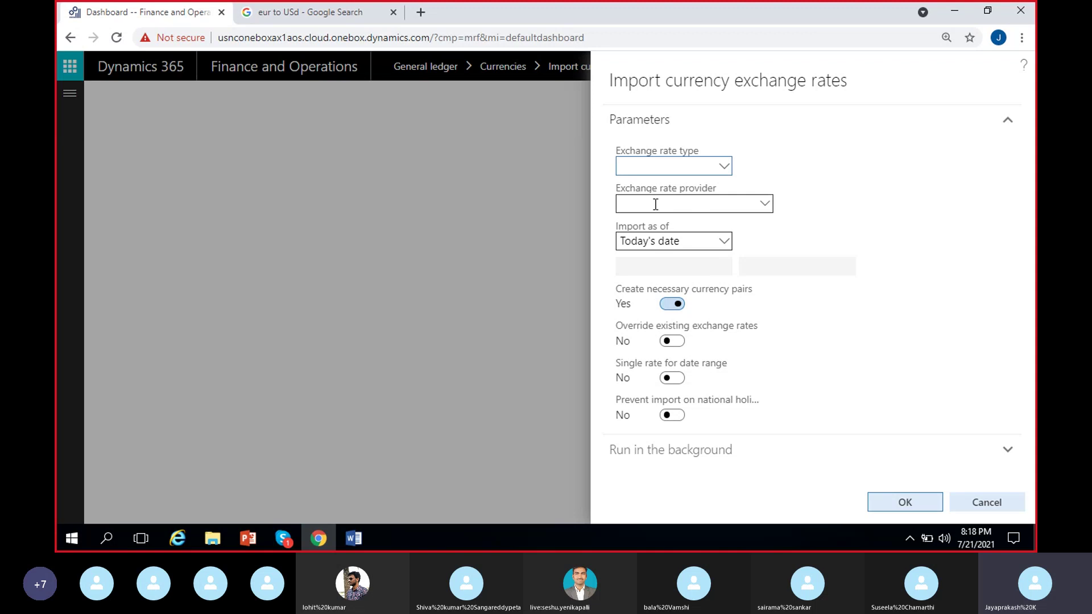
Set the import's exchange rate type to MRF and its exchange rate provider to Central Bank of Europe.
click(724, 169)
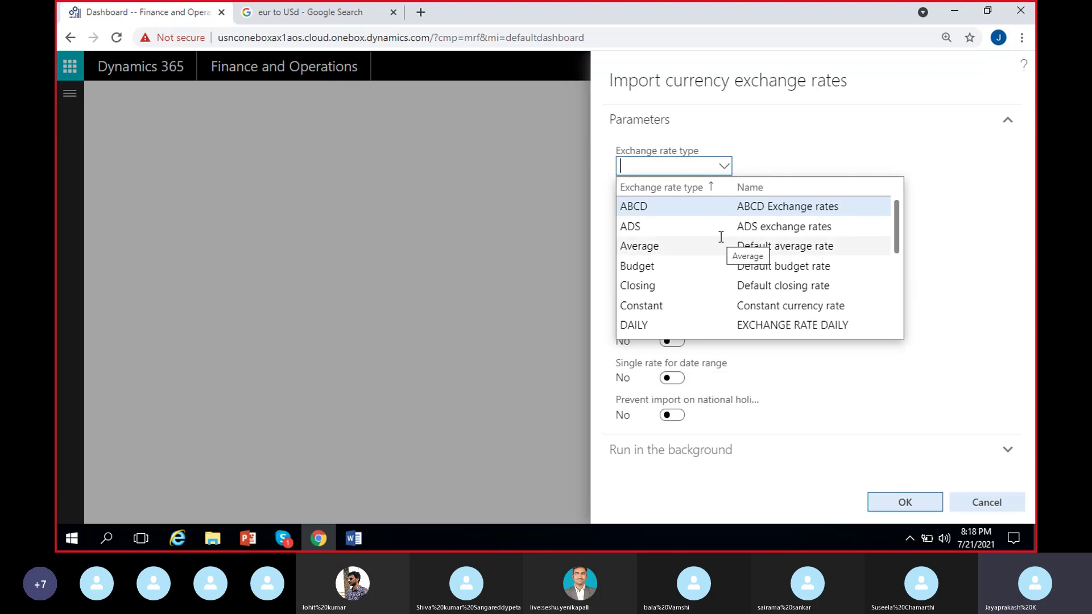
scroll(721, 237, down, 2)
scroll(720, 237, down, 2)
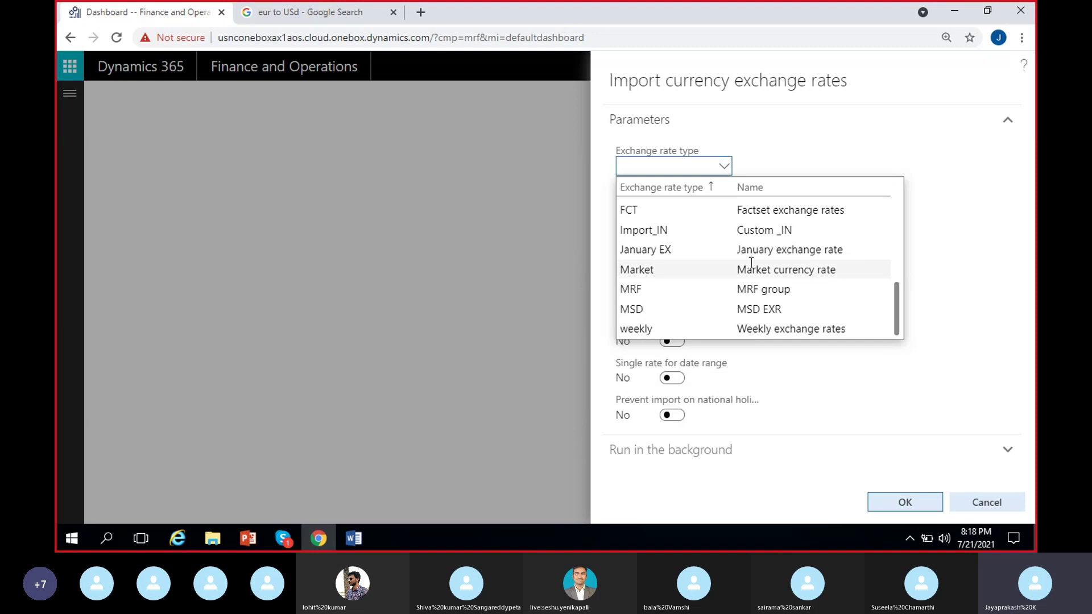
click(732, 289)
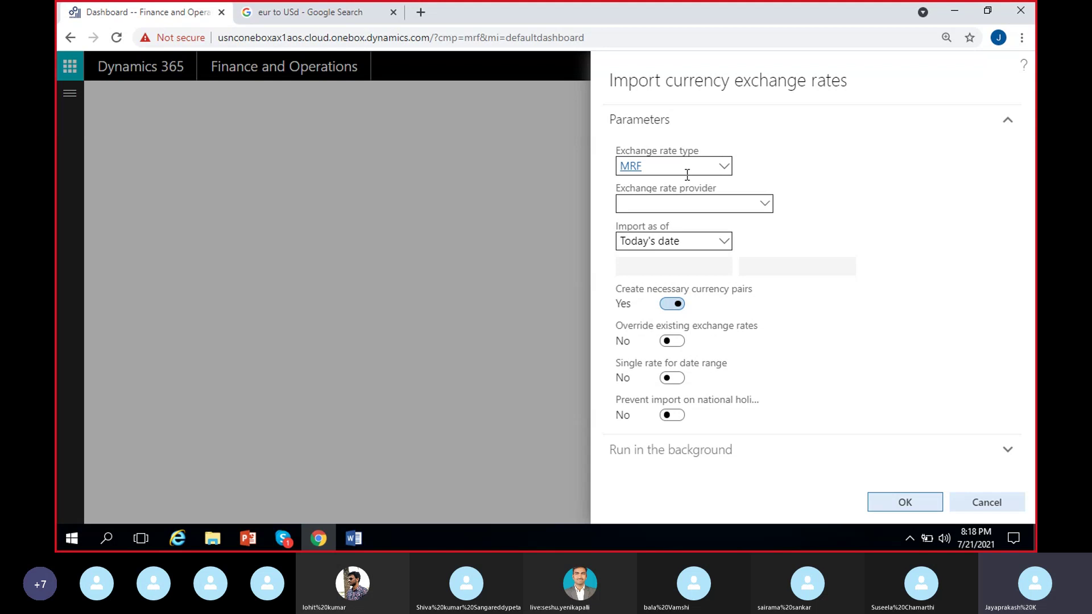
click(697, 200)
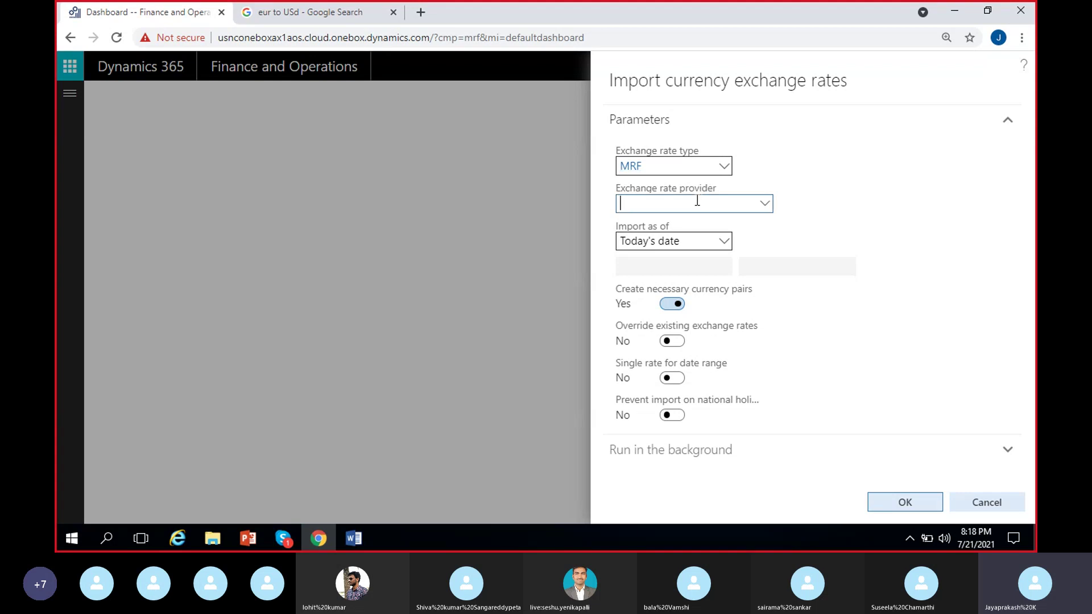
click(764, 204)
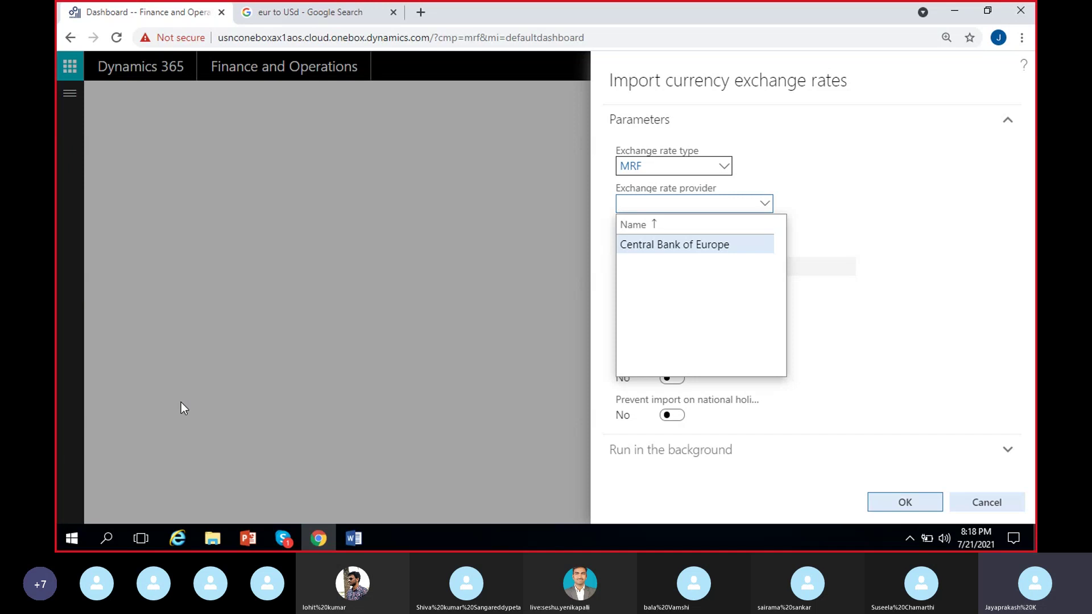
click(691, 245)
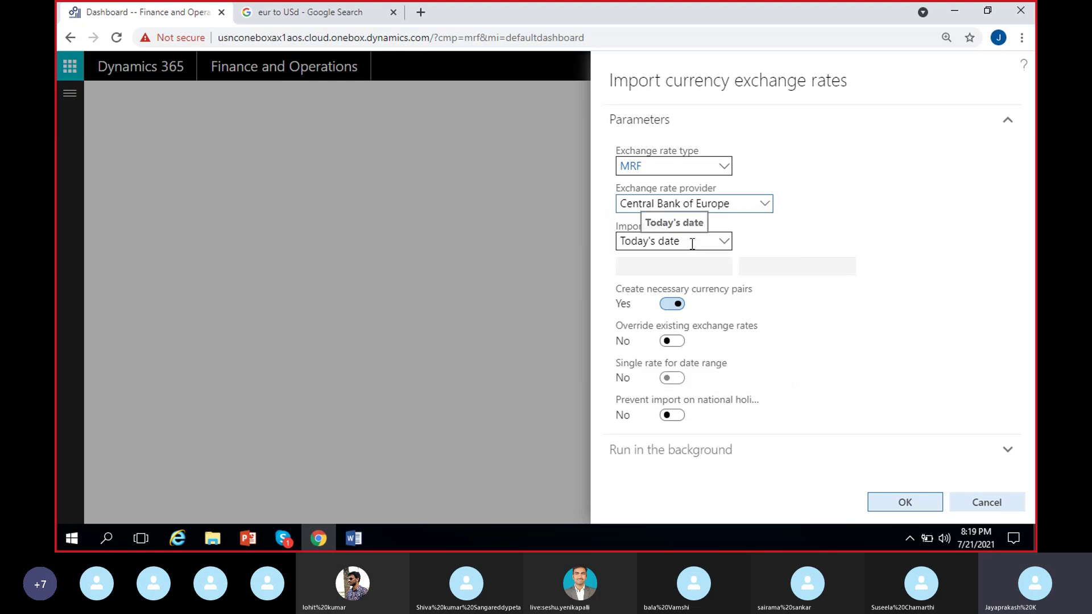
click(810, 220)
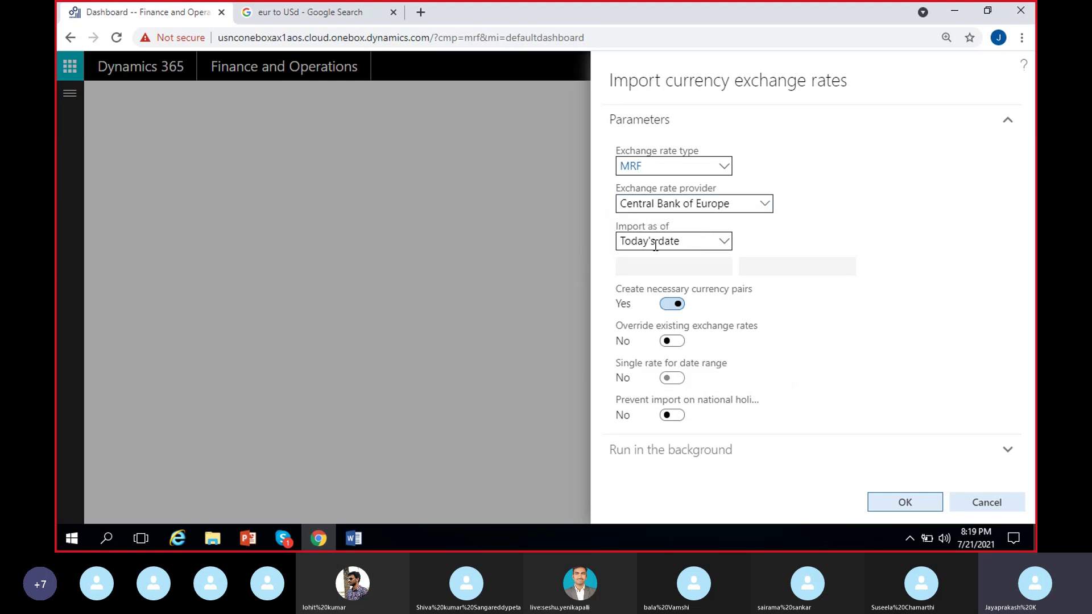
Review the Import as of options and choose Today's date.
click(723, 242)
click(714, 259)
click(727, 243)
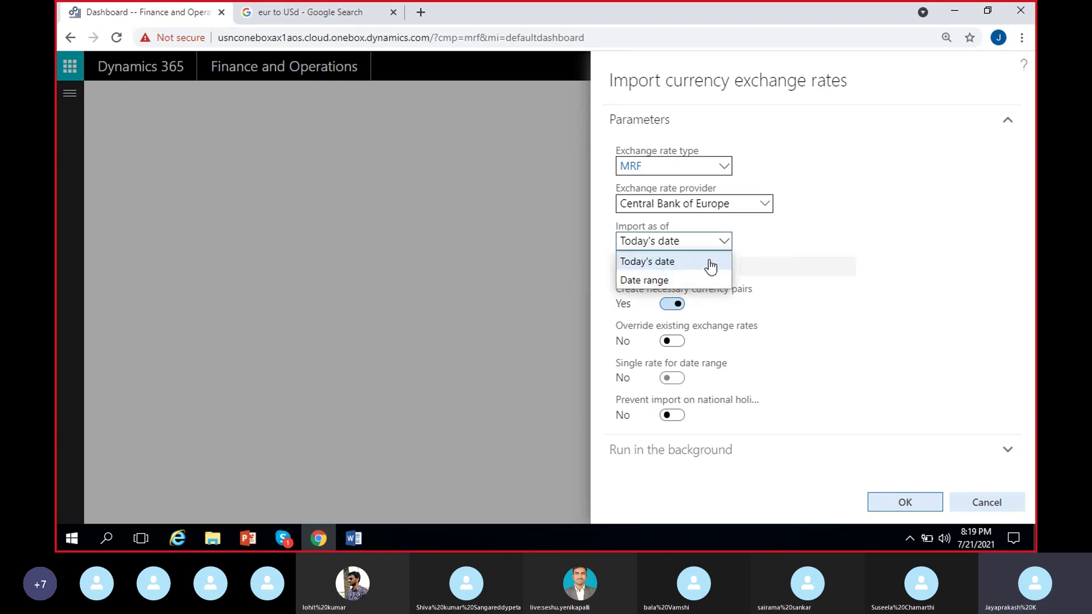
click(709, 261)
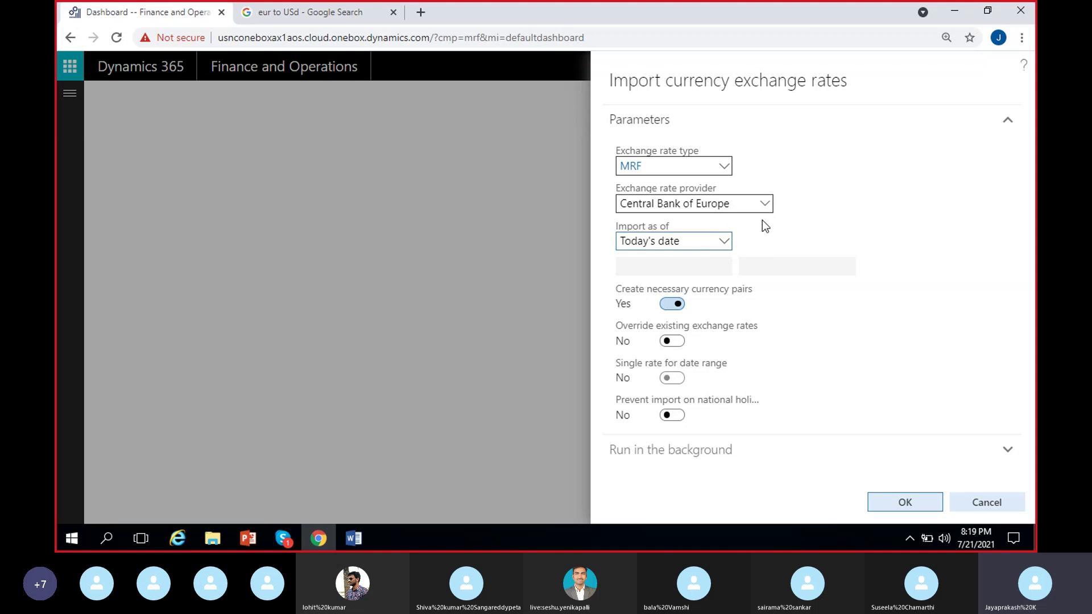
Set Import as of to Date range with a start date of 7/15/2021.
click(723, 244)
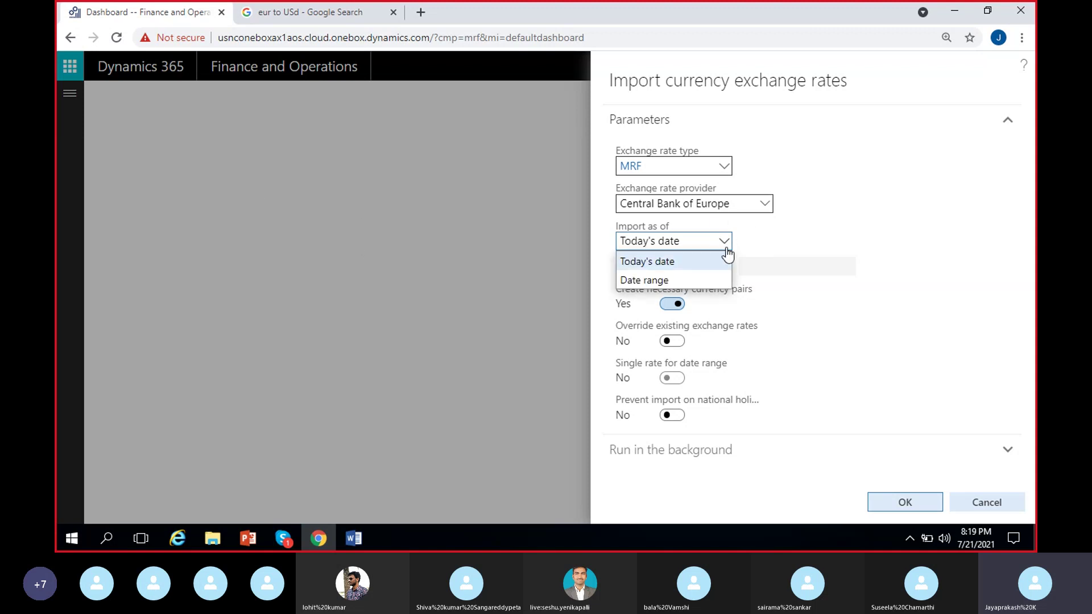
click(671, 282)
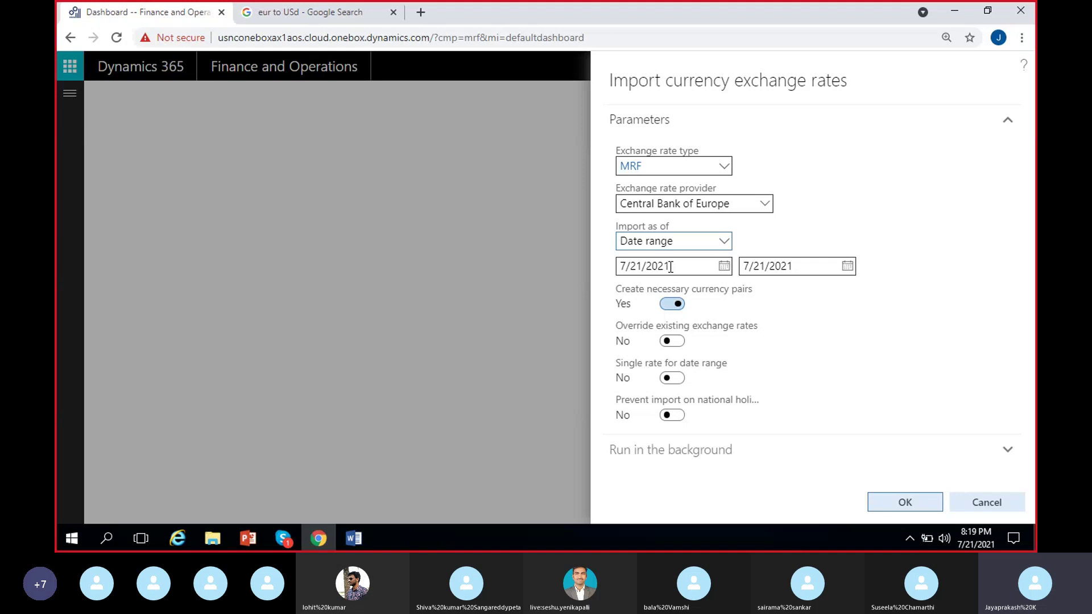
click(724, 268)
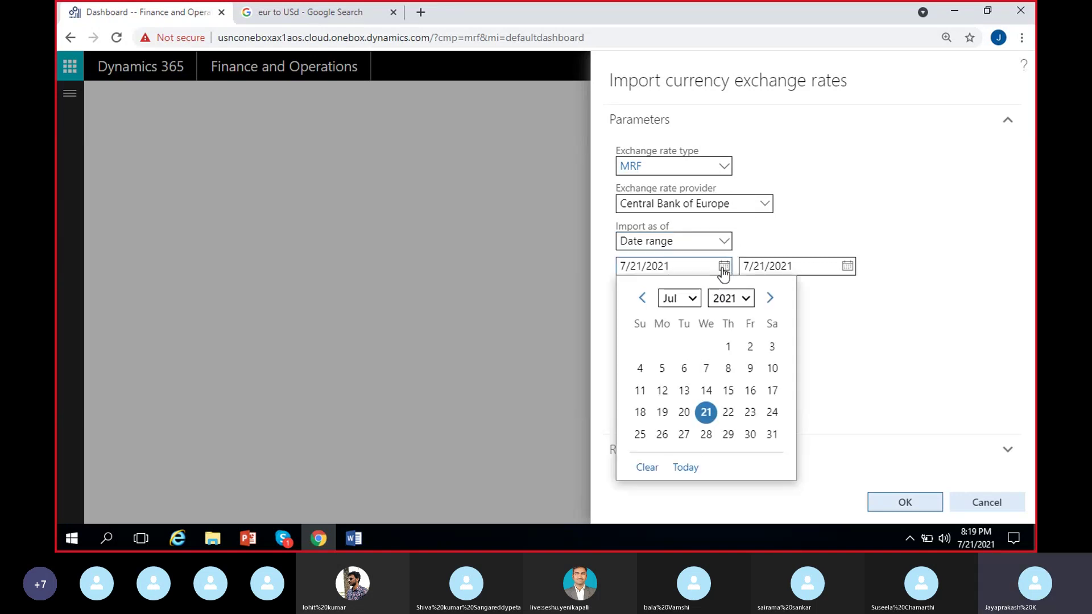
click(727, 390)
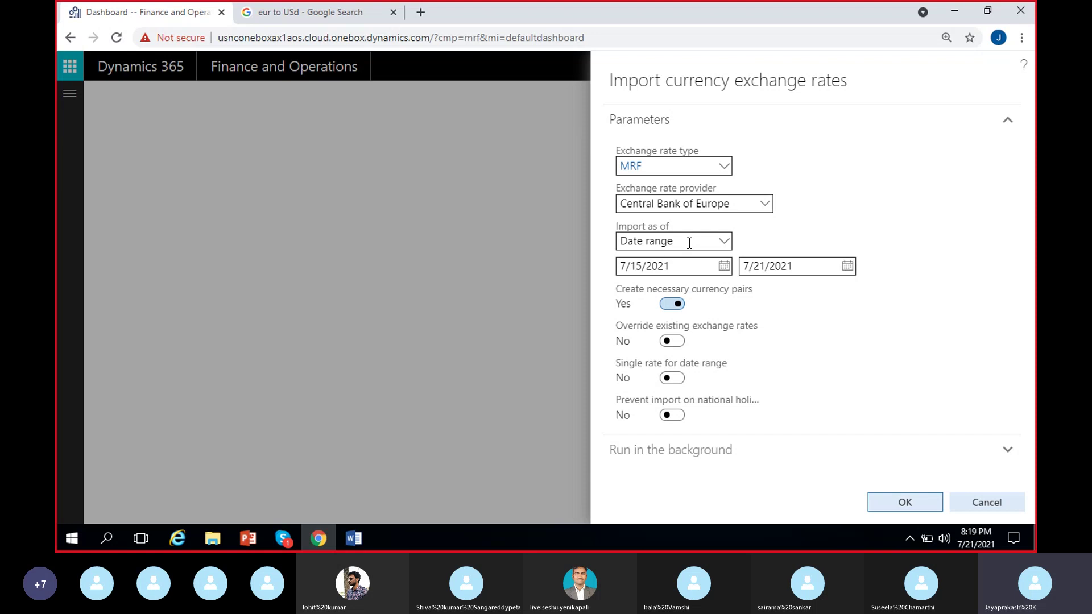
Review the Import as of choices again and return the setting to Today's date.
click(725, 242)
click(816, 221)
click(725, 243)
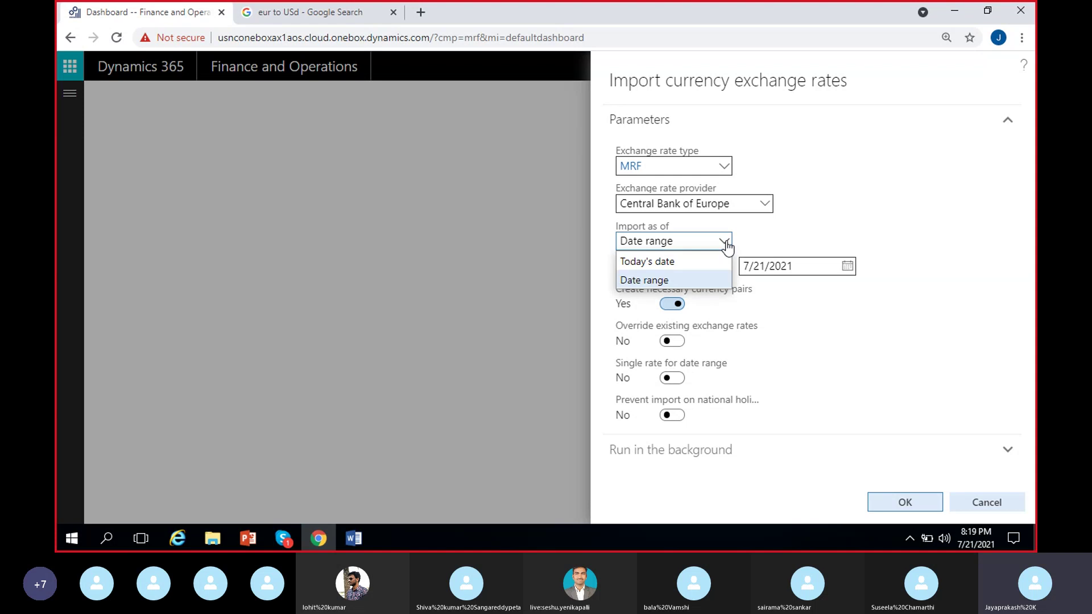
click(660, 261)
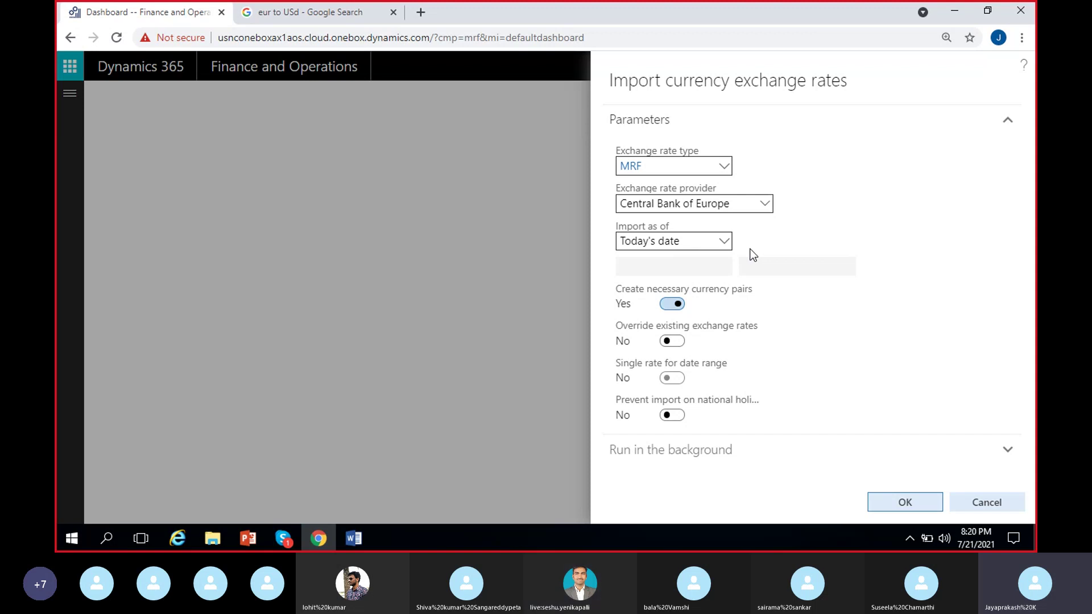
Switch Import as of to Date range to compare its options, and set it back to Today's date.
click(723, 241)
click(684, 276)
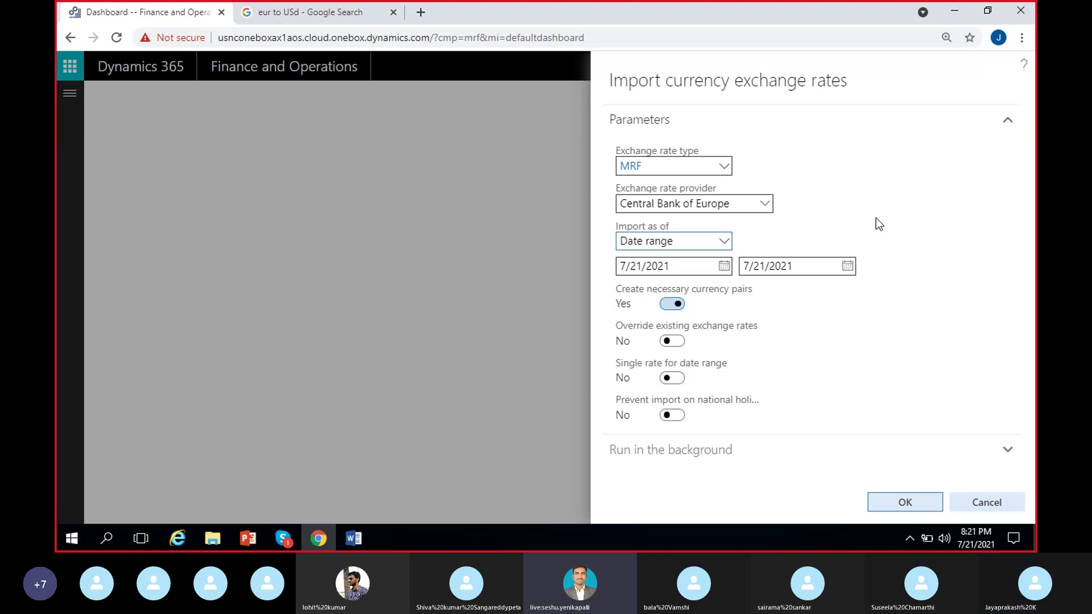
click(724, 242)
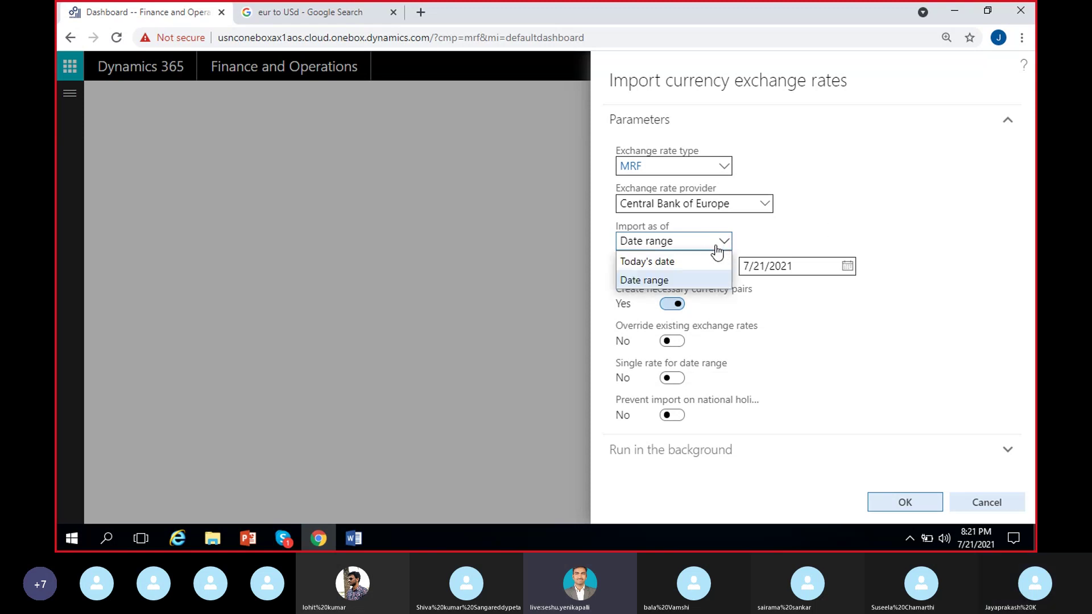
click(824, 233)
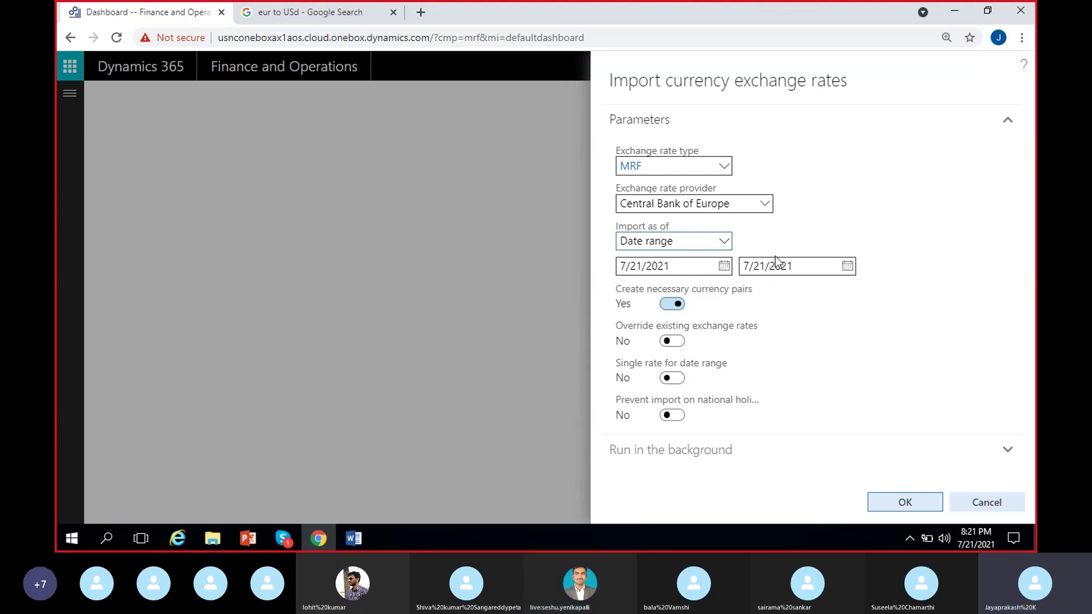
click(726, 243)
click(678, 261)
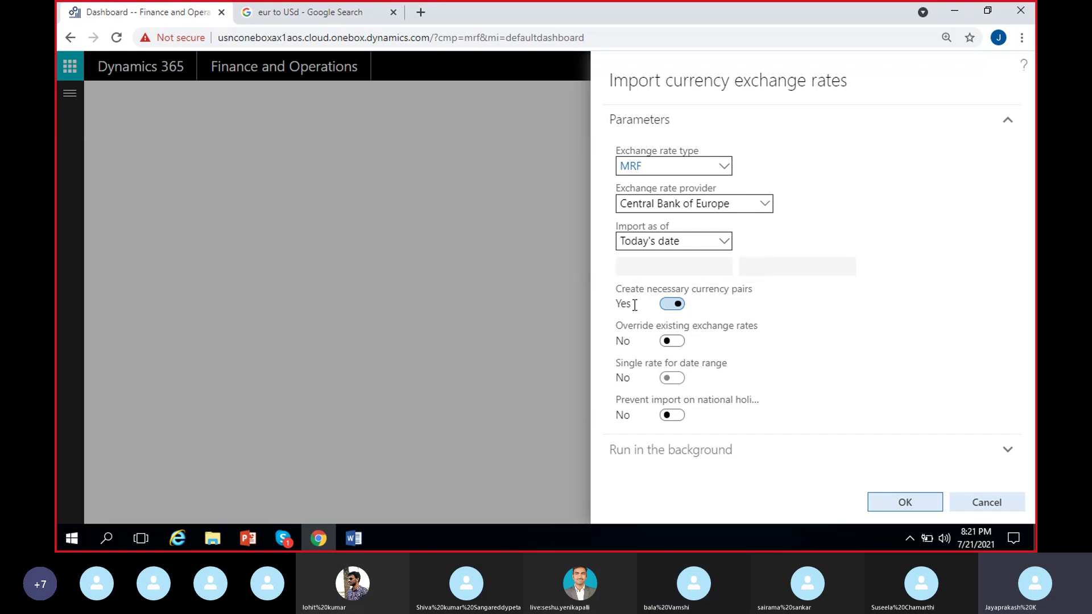
Turn Create necessary currency pairs off and back on to demonstrate the option.
click(664, 307)
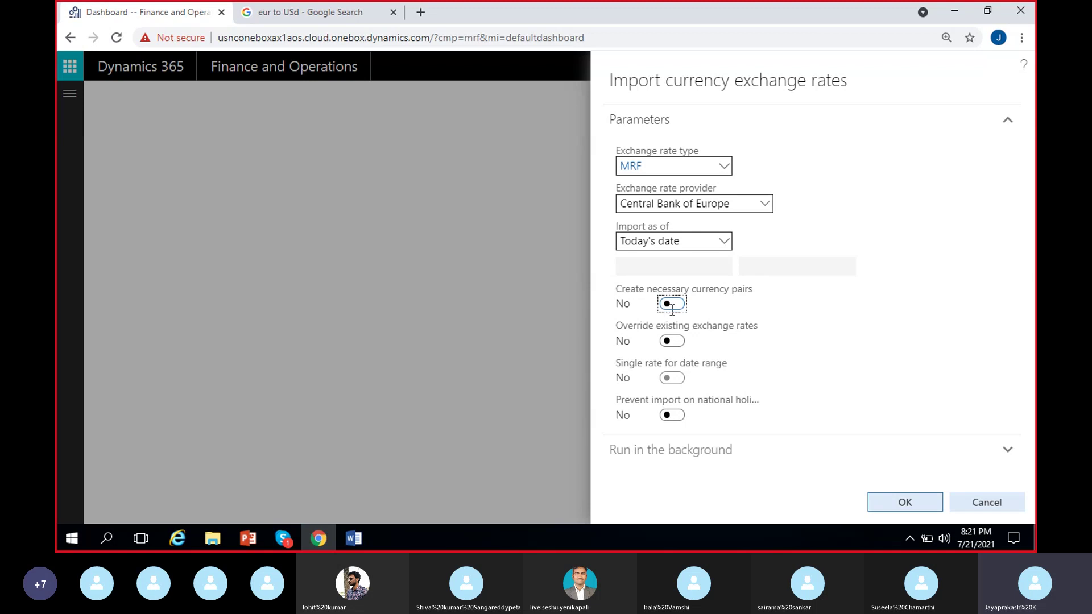
click(670, 306)
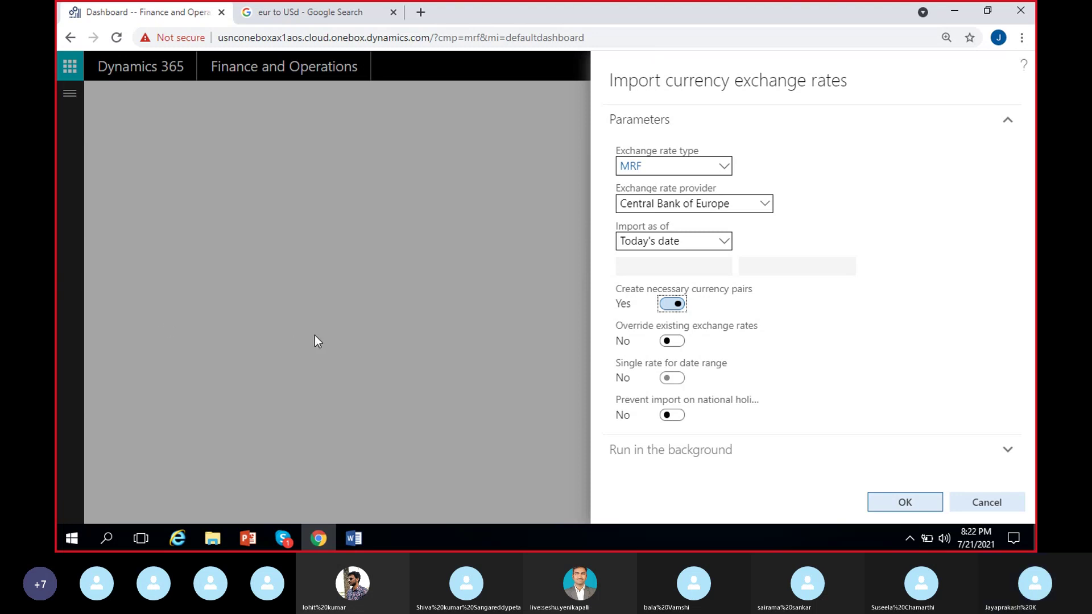
Open the MRF exchange rate type's details, examine its currency pairs and rates, and return to the import dialog.
click(632, 167)
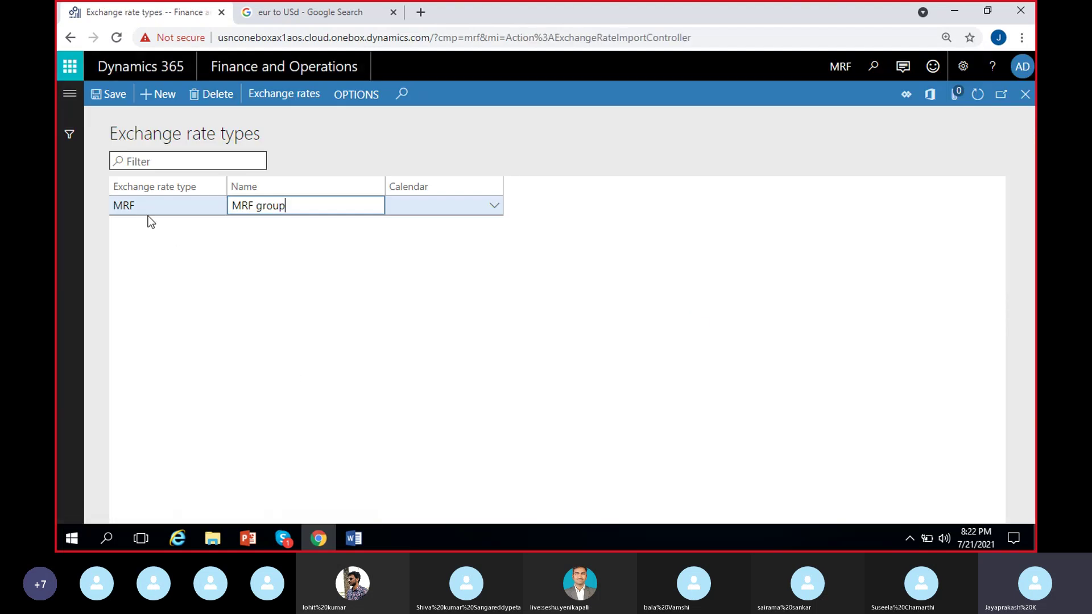
click(271, 97)
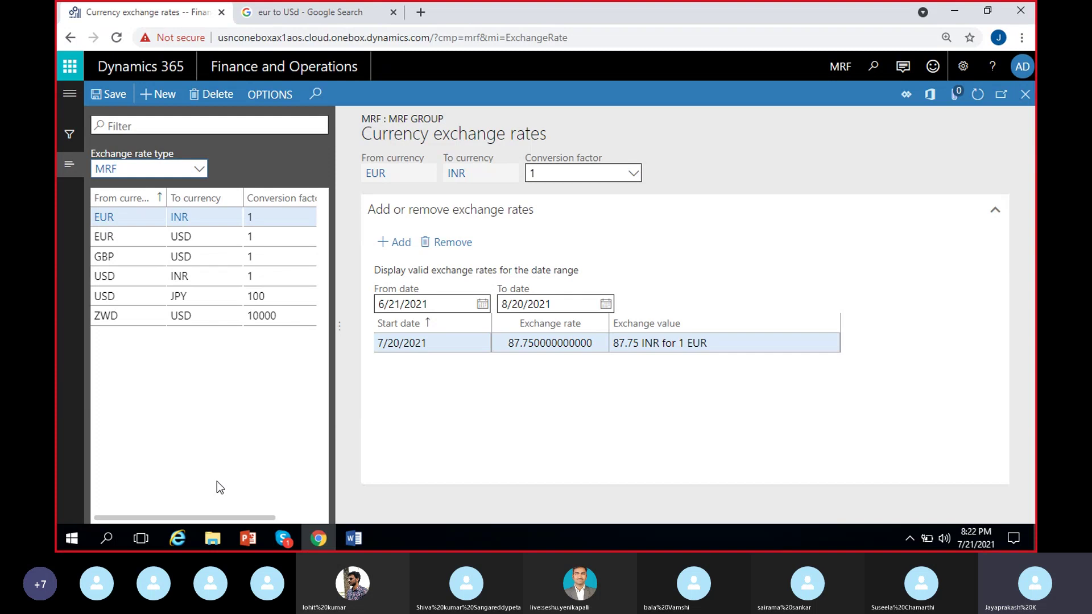
click(1025, 94)
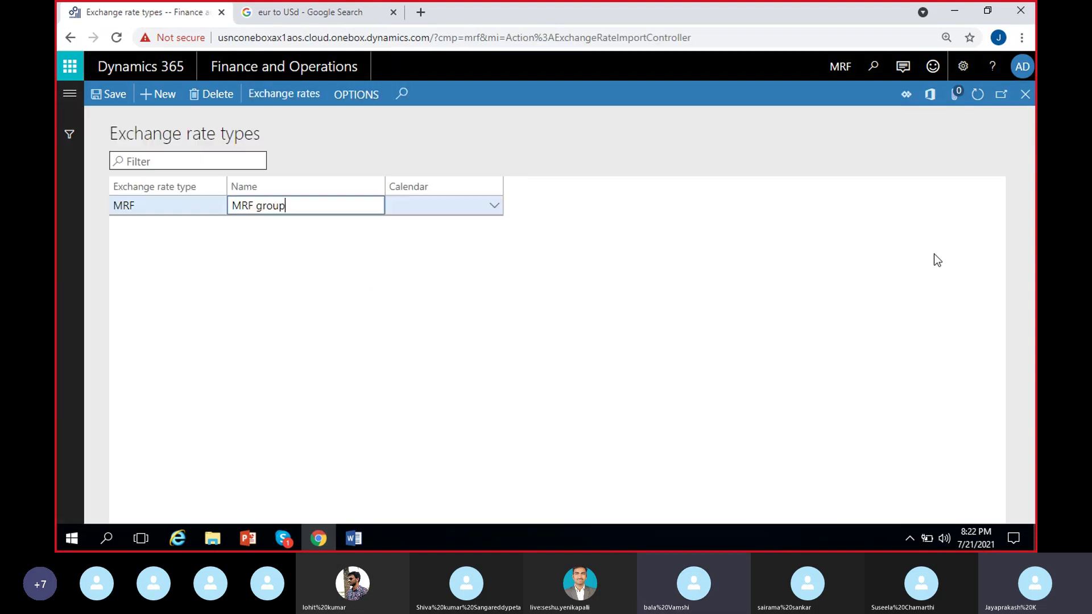
click(1024, 95)
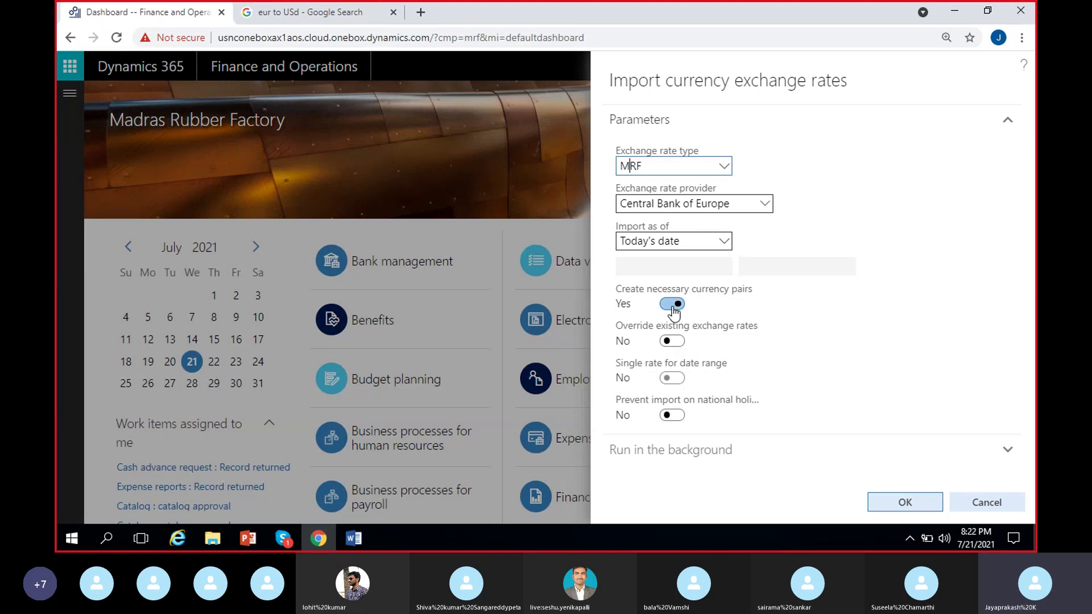
Demonstrate the import switches: toggle Create necessary currency pairs off and on, and Override existing exchange rates on and off.
click(669, 304)
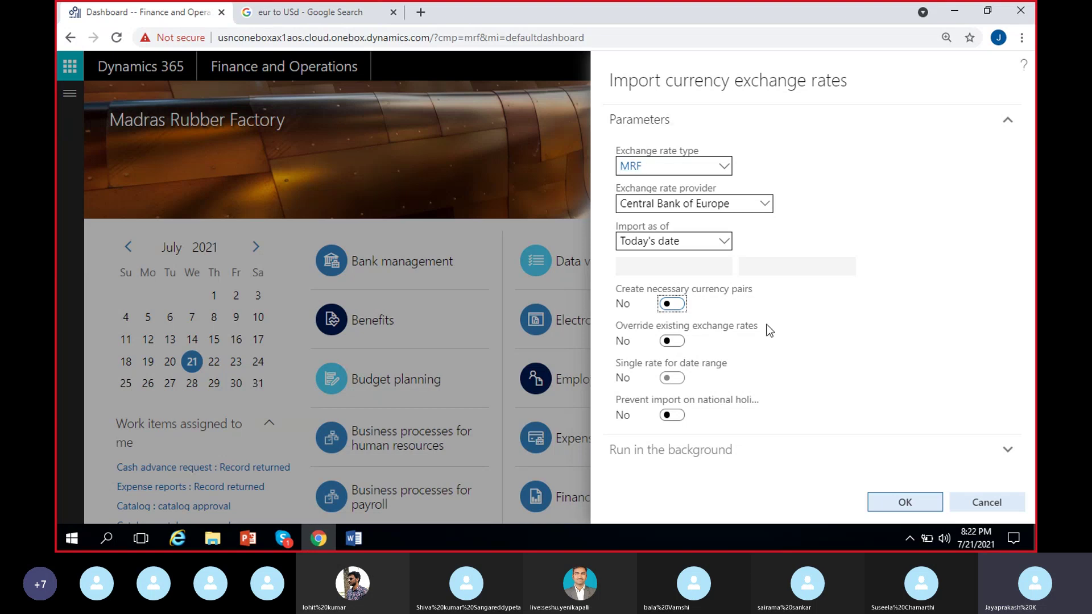
click(671, 305)
click(677, 343)
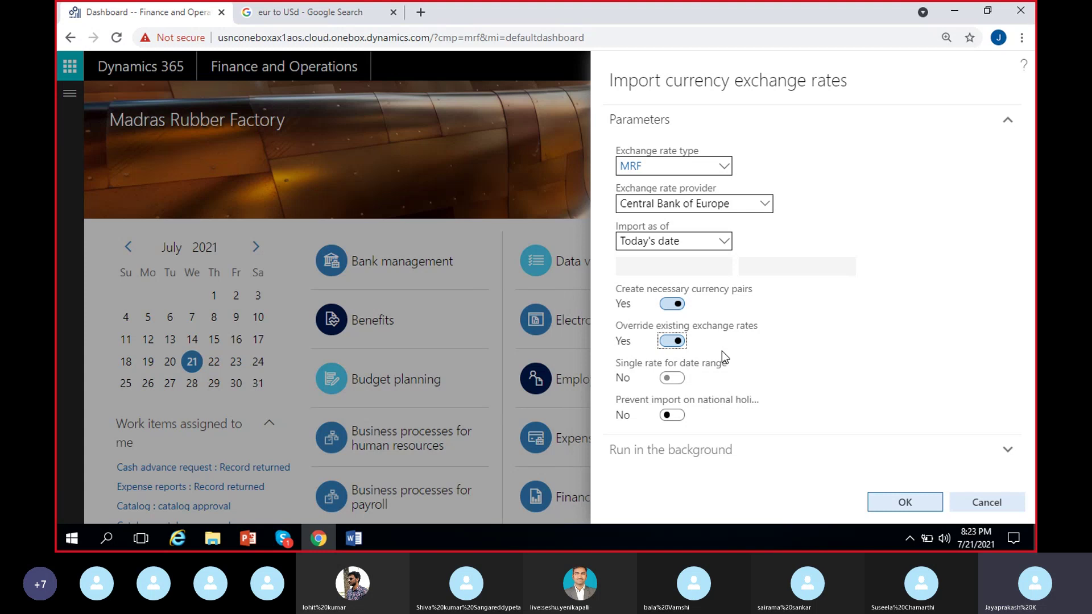
click(673, 340)
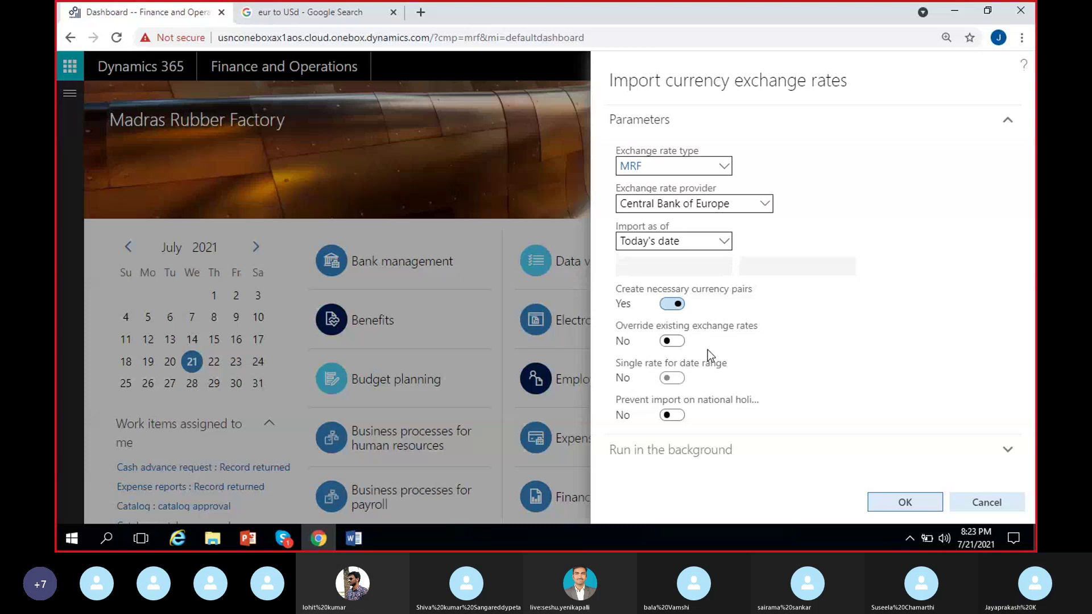
click(667, 378)
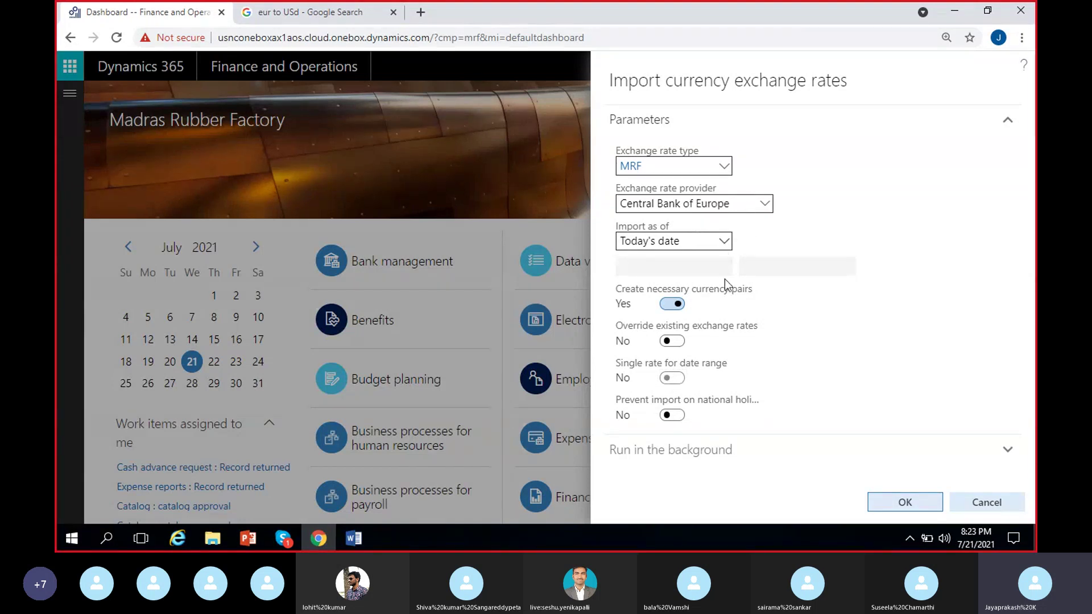
Set Import as of to Date range and switch Single rate for date range on and back off.
click(724, 243)
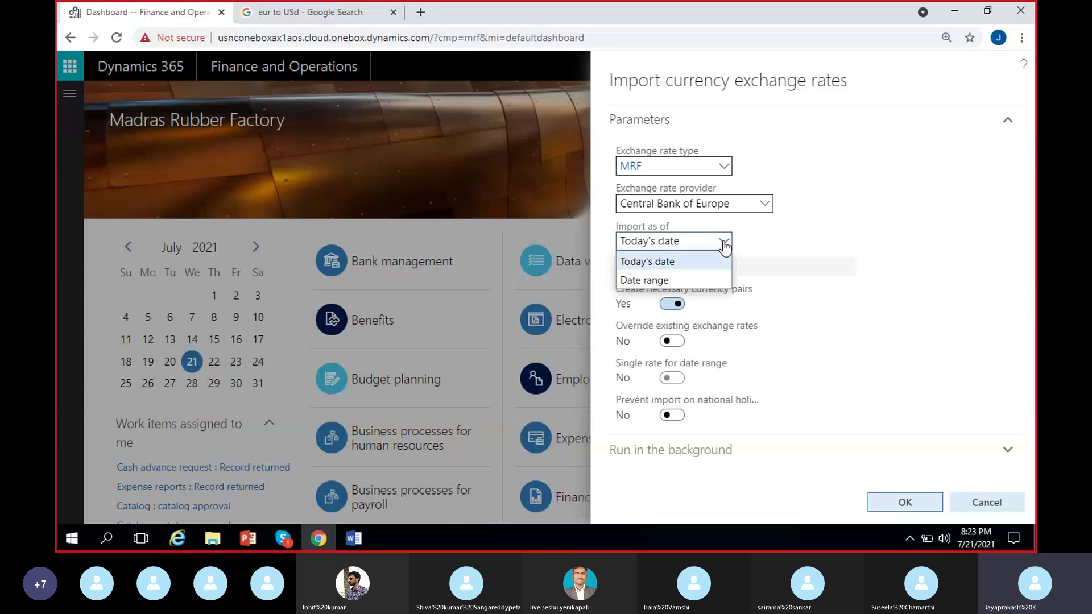
click(654, 279)
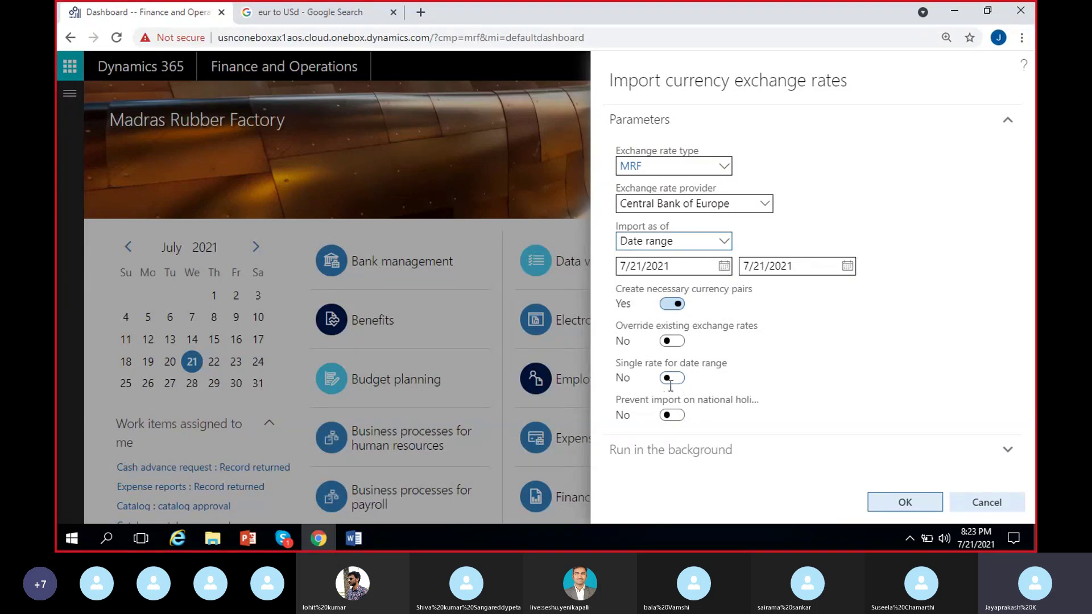
click(672, 380)
click(671, 379)
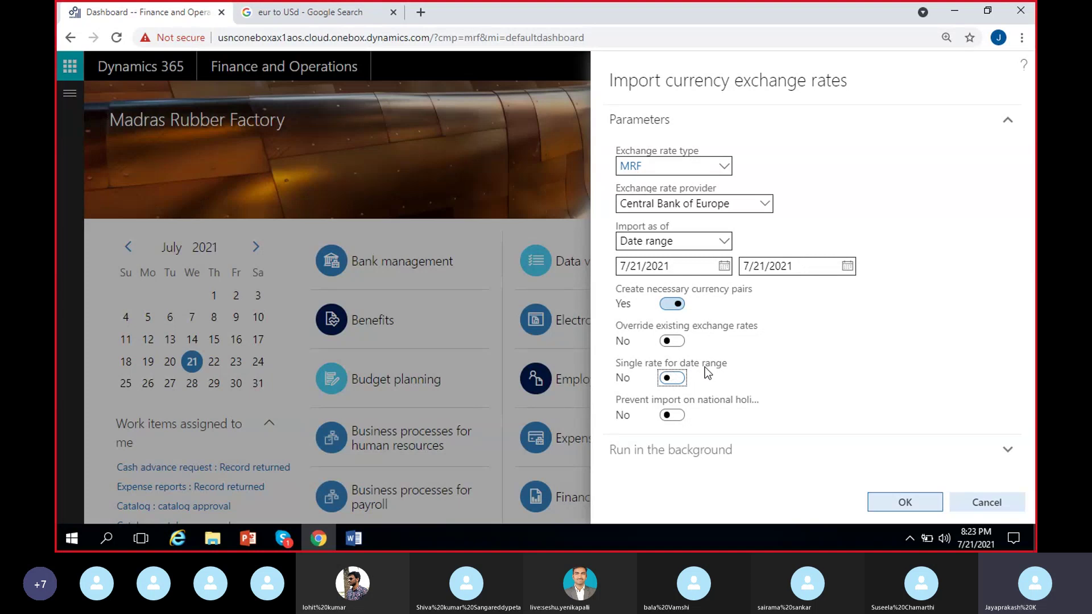
Set the start of the import date range to 7/15/2021.
click(722, 267)
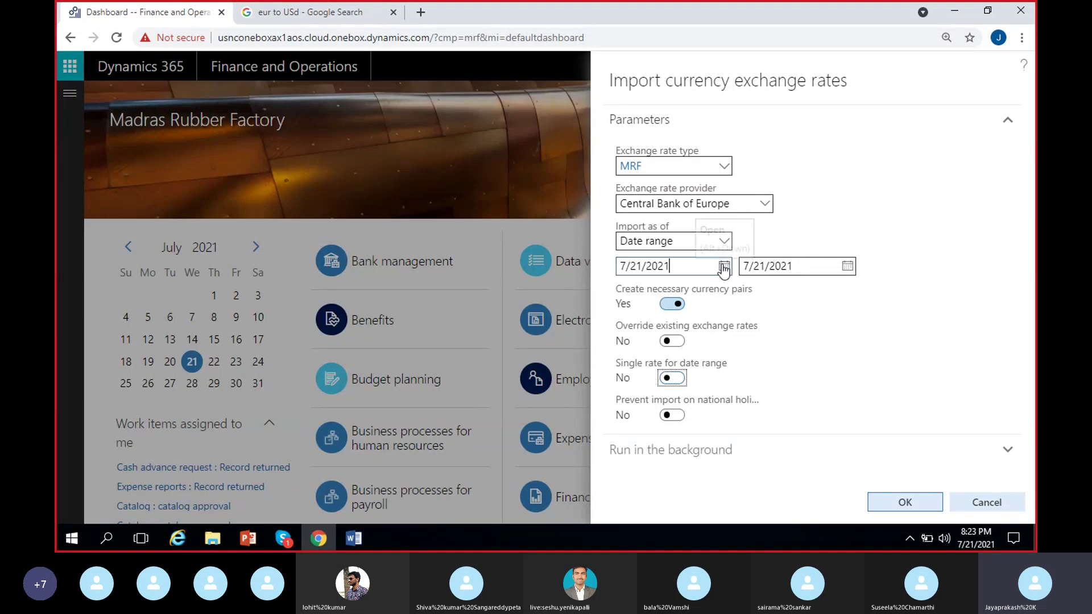
click(726, 388)
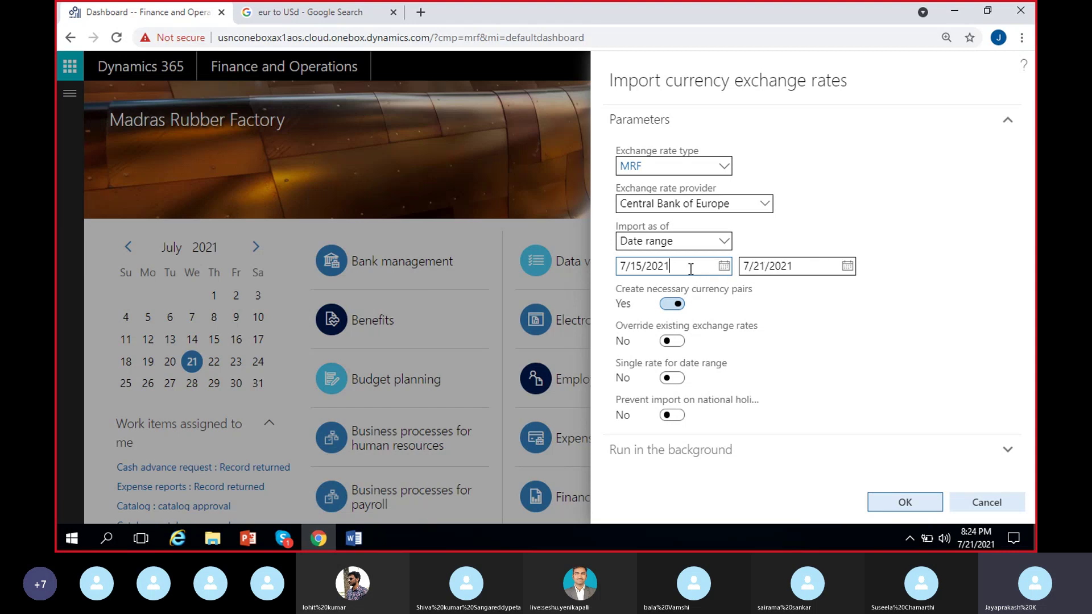
click(647, 266)
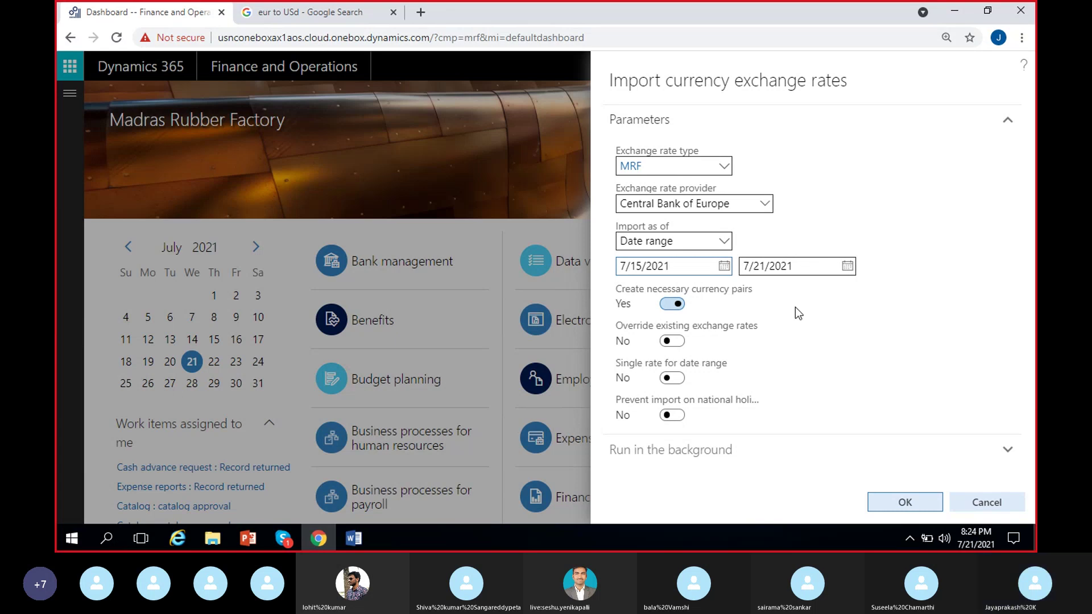
Toggle Single rate for date range on and off again, and return Import as of to Today's date.
click(675, 379)
click(675, 379)
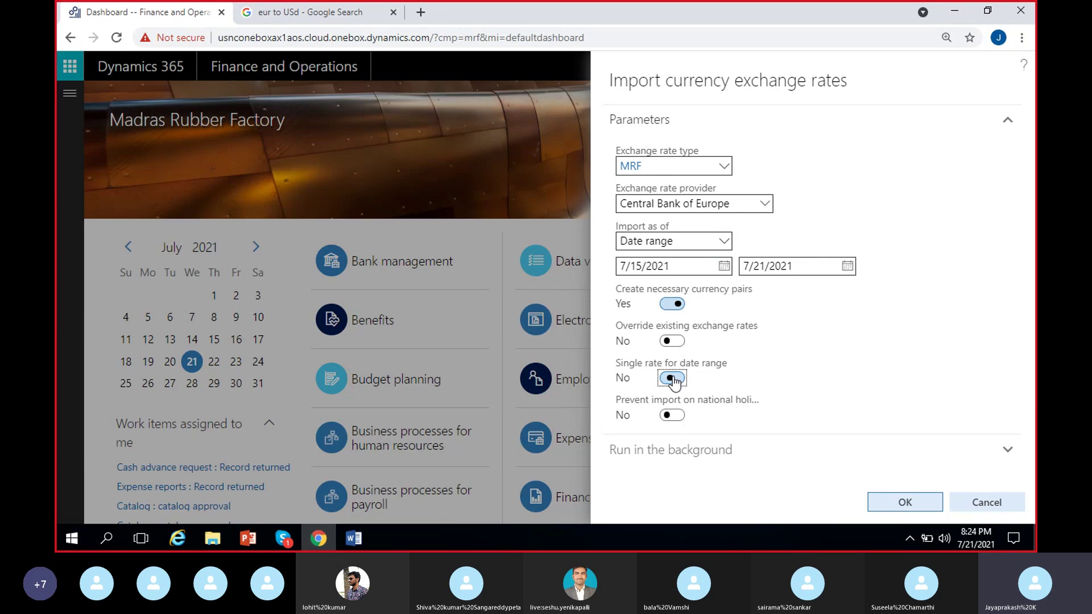
click(727, 243)
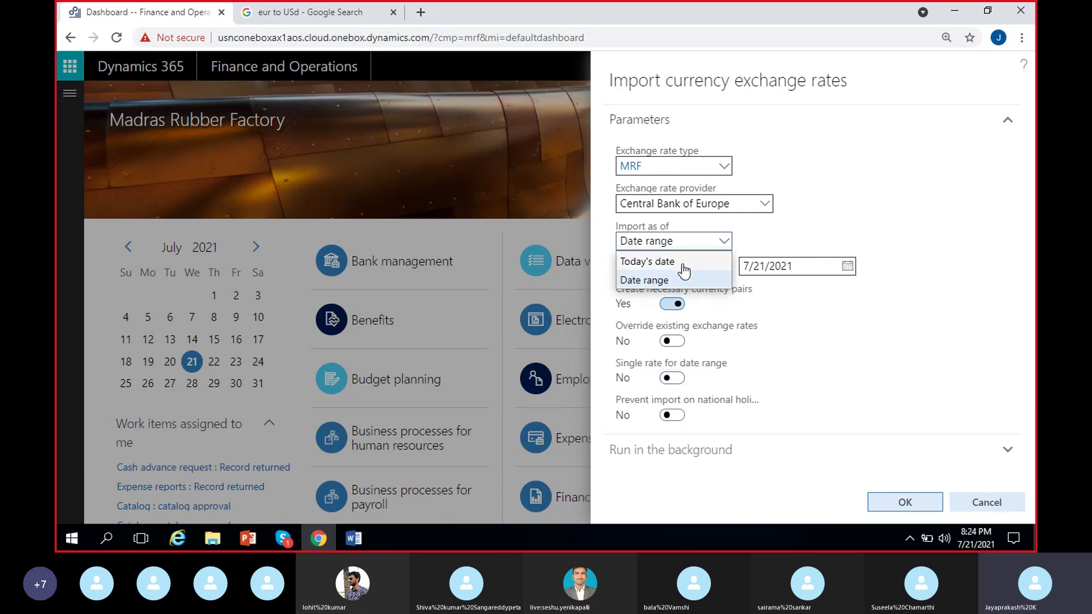
click(686, 259)
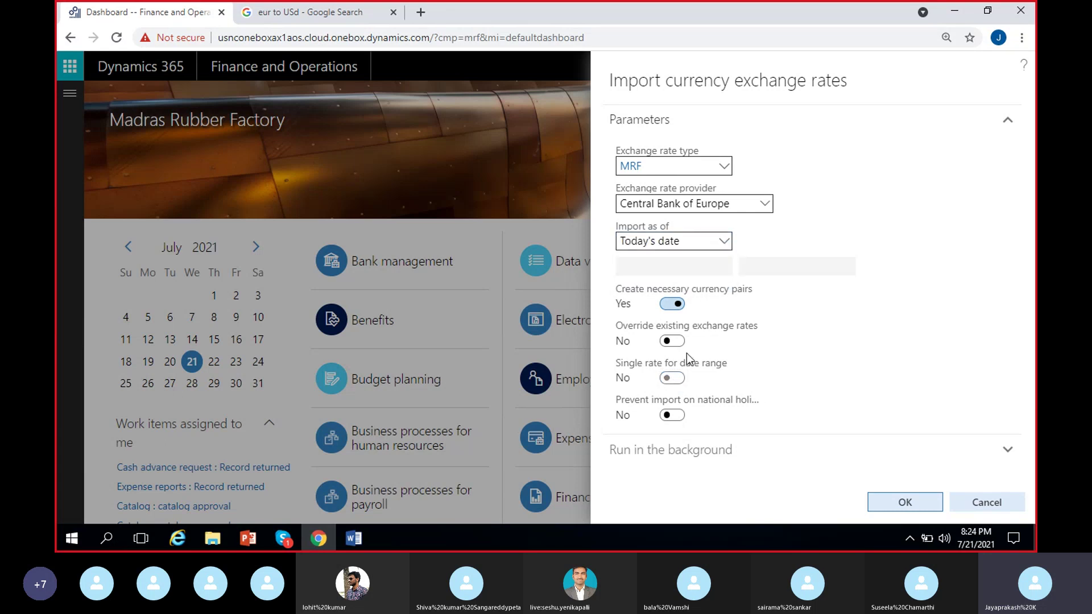
Try the Single rate for date range switch with Today's date, and turn on the option preventing import on national holidays.
click(673, 377)
click(689, 377)
click(675, 415)
click(676, 416)
click(671, 413)
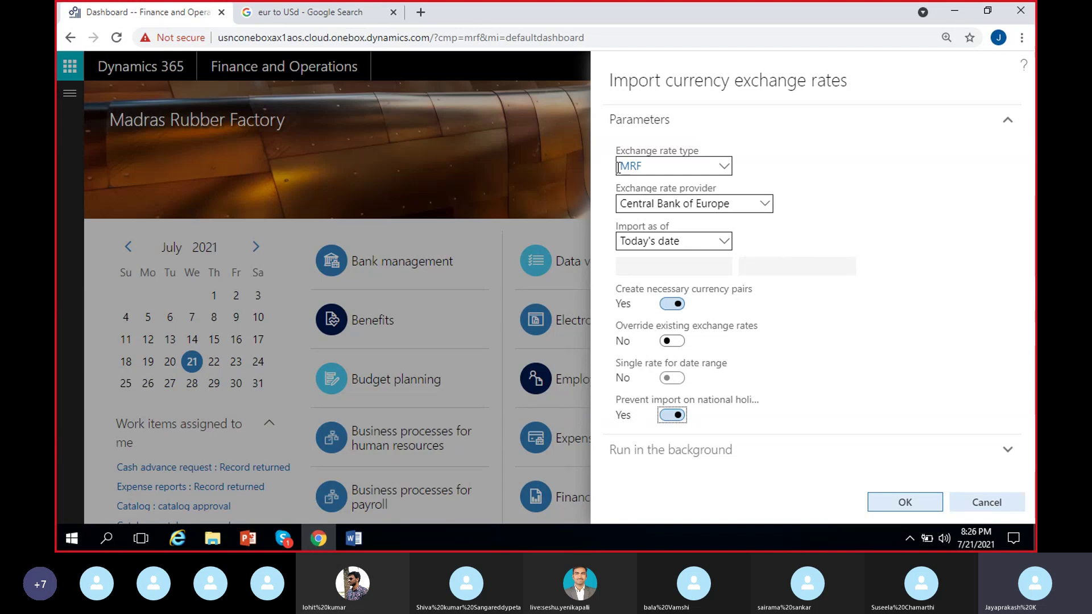
View the details of the MRF exchange rate type and examine its record in Exchange rate types.
drag(618, 167, 637, 166)
click(637, 166)
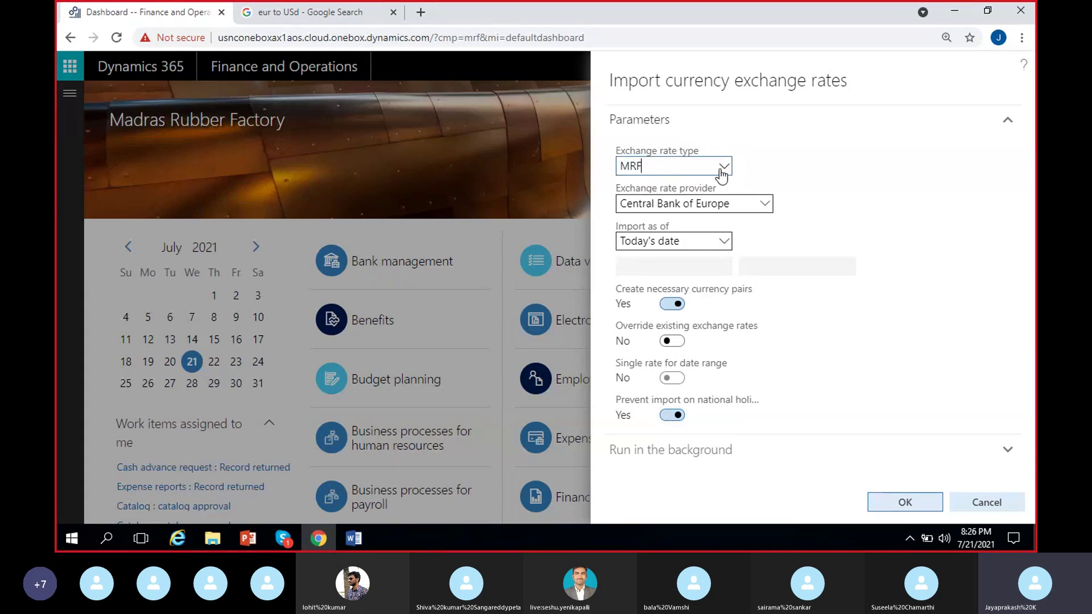
right_click(722, 168)
mouse_move(735, 185)
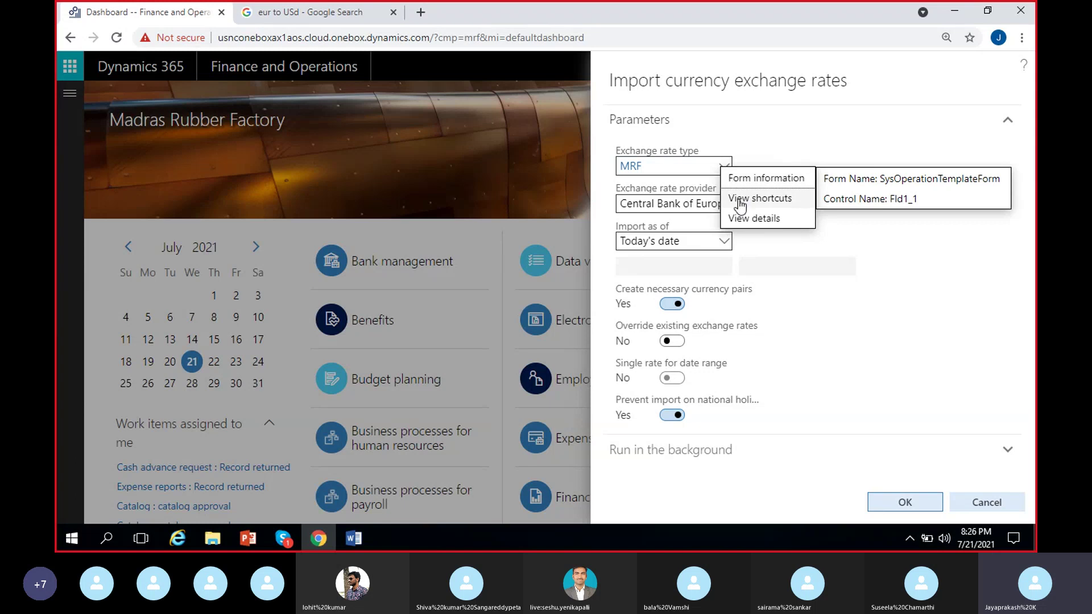
click(748, 161)
right_click(723, 167)
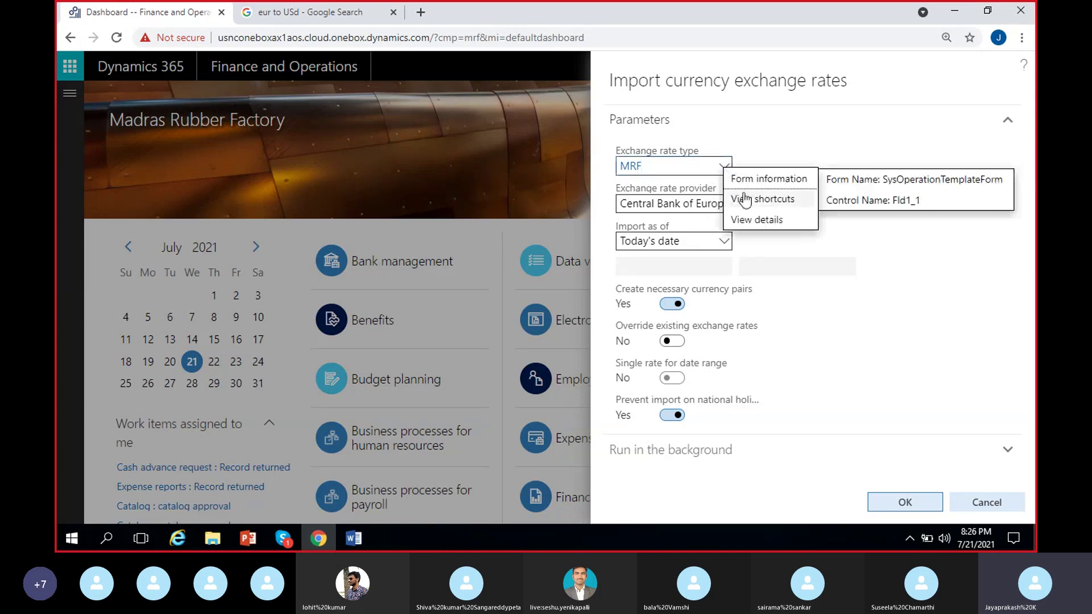
click(762, 221)
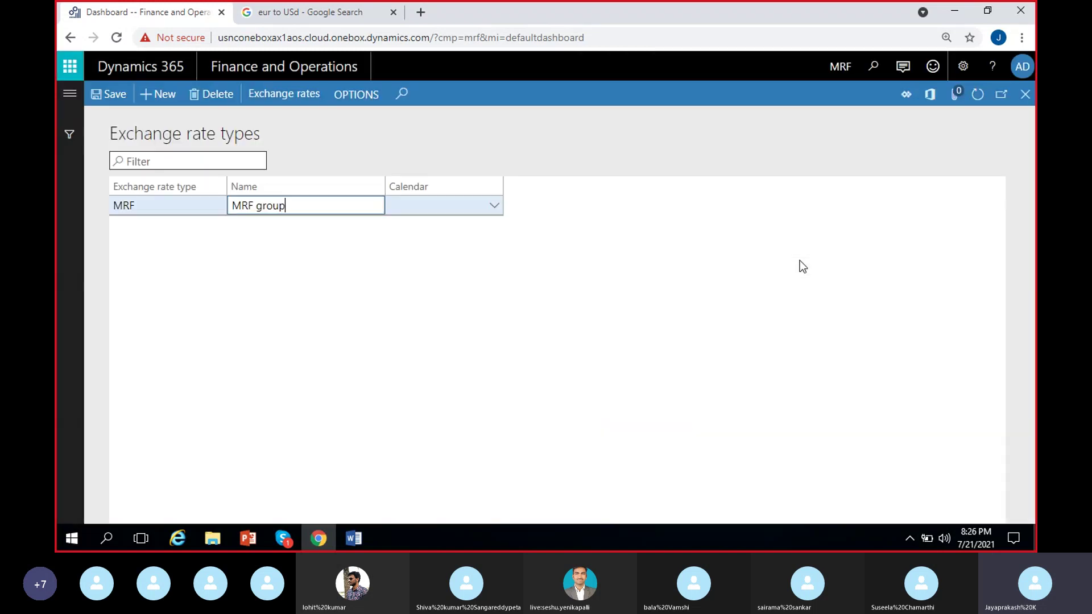
click(130, 208)
click(165, 248)
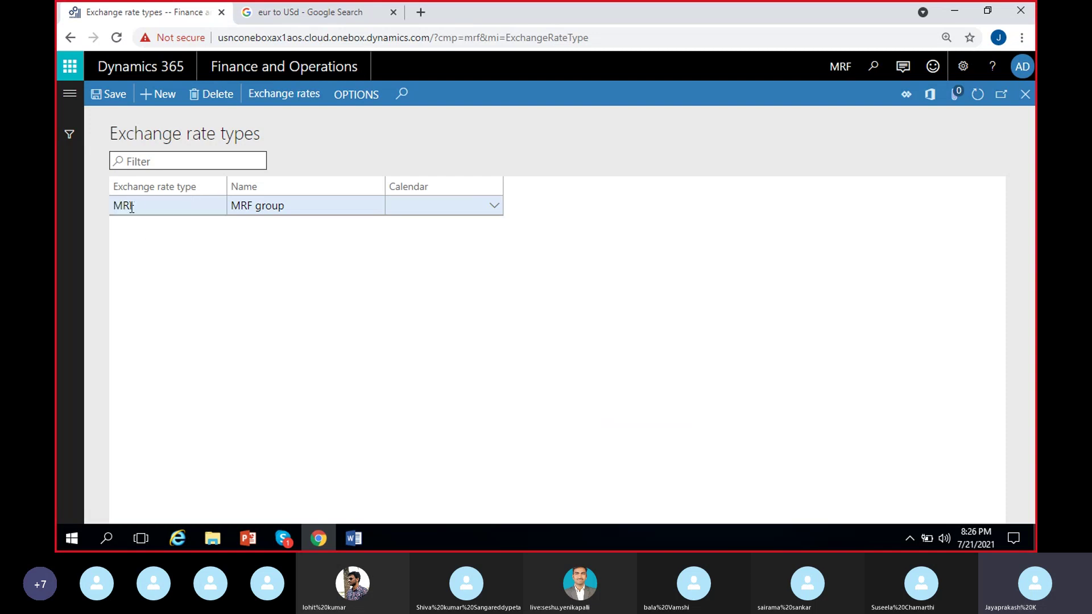
click(124, 206)
click(263, 267)
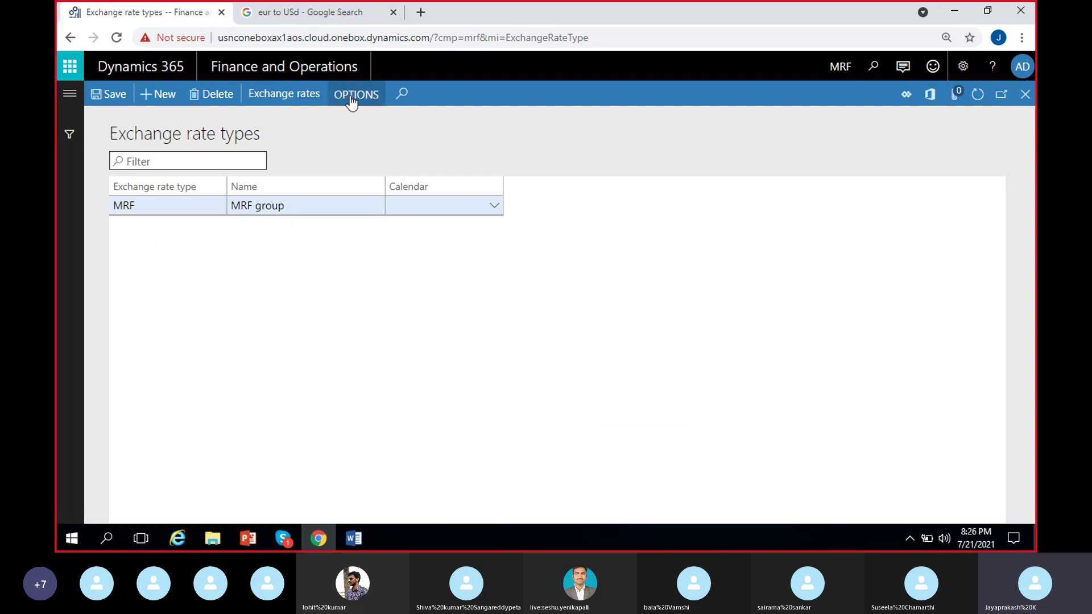
Review the MRF exchange rates, glance at the EUR to USD web search page, and return to the import dialog.
click(304, 100)
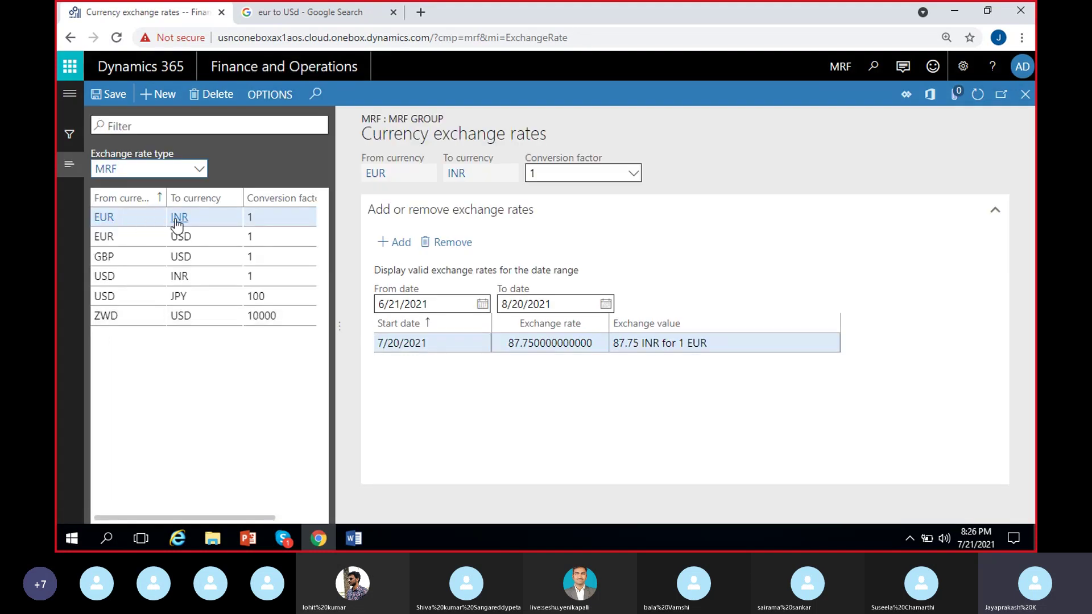
mouse_move(214, 238)
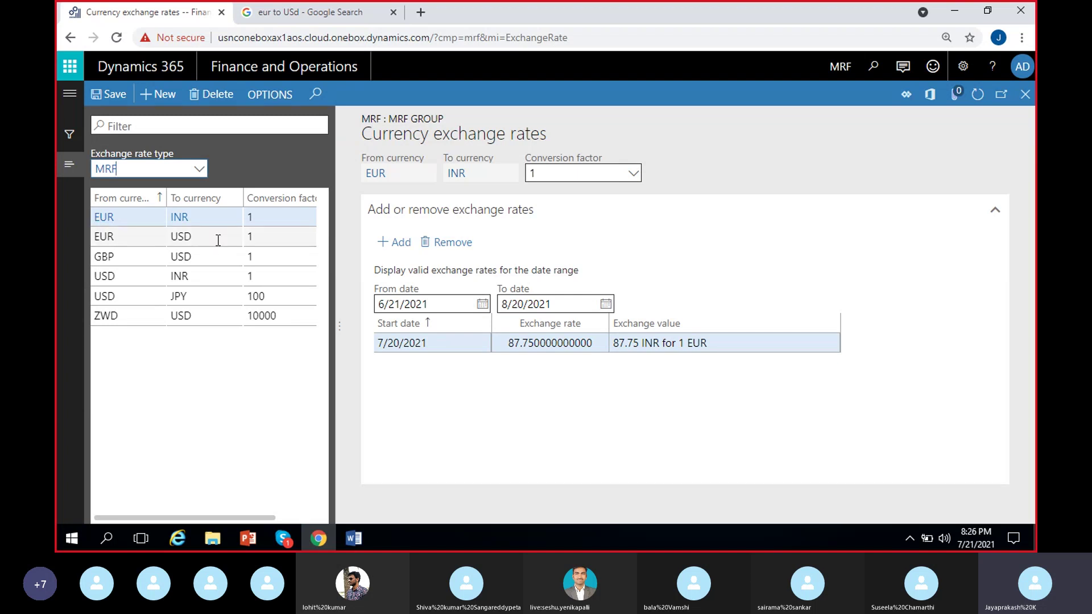
click(292, 15)
click(179, 15)
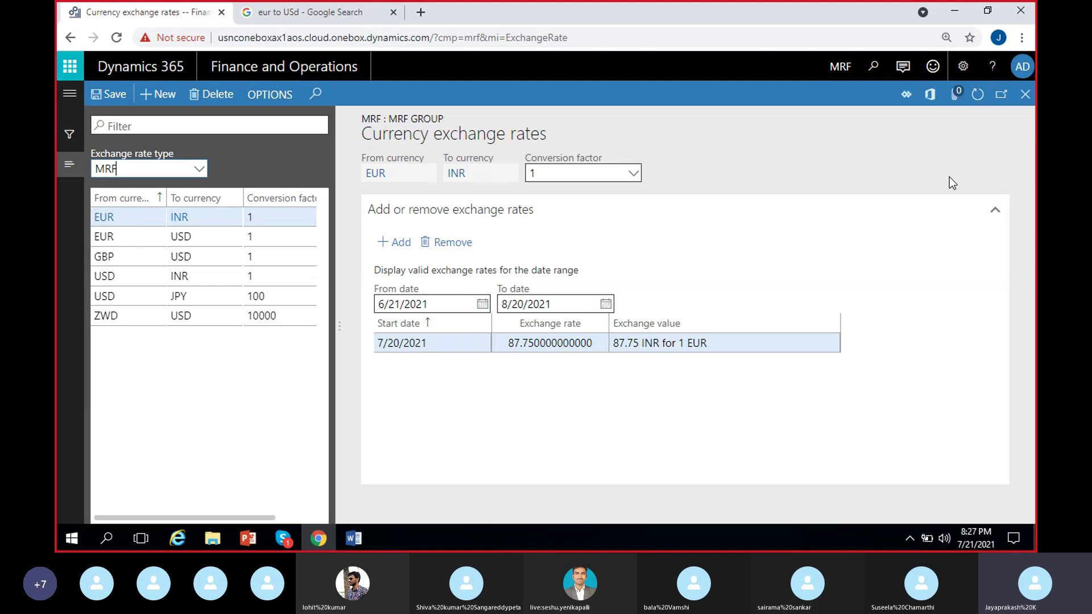
click(1019, 102)
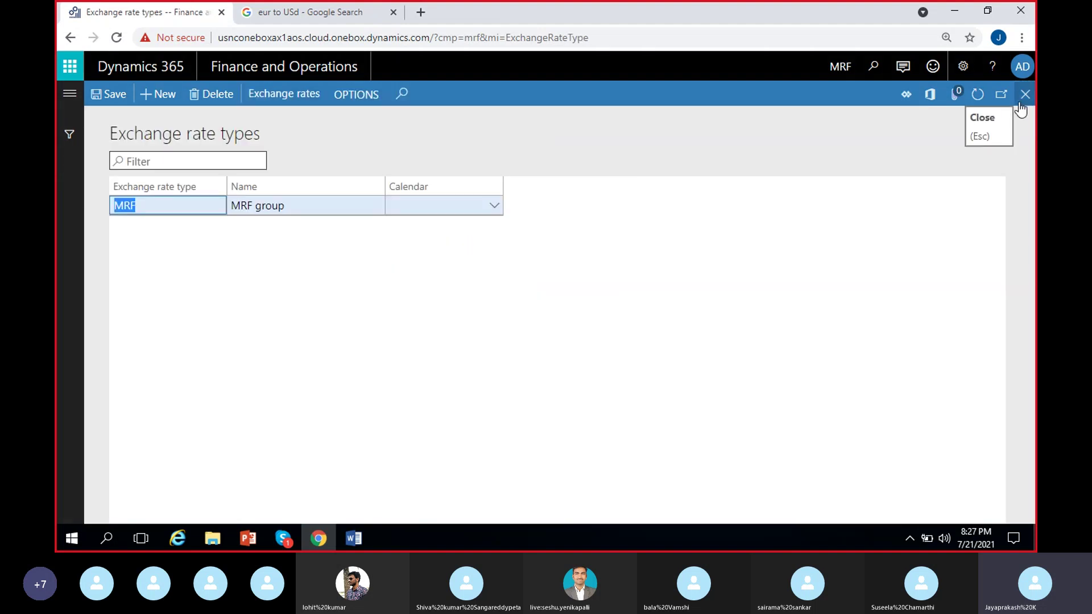
click(1020, 102)
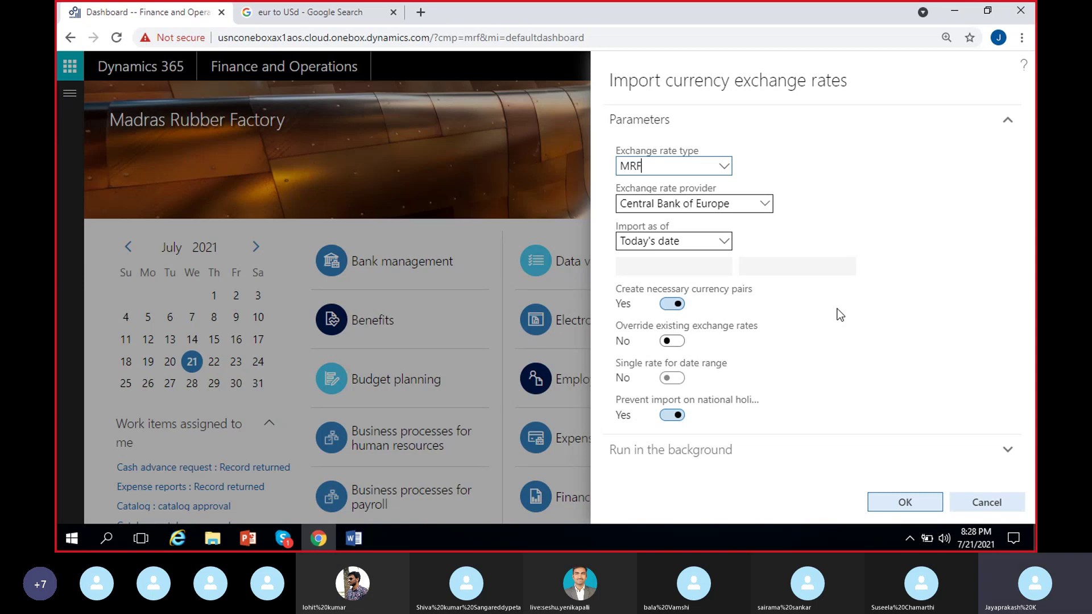
Expand the Run in the background settings and turn on Batch processing for the exchange rate import.
click(701, 452)
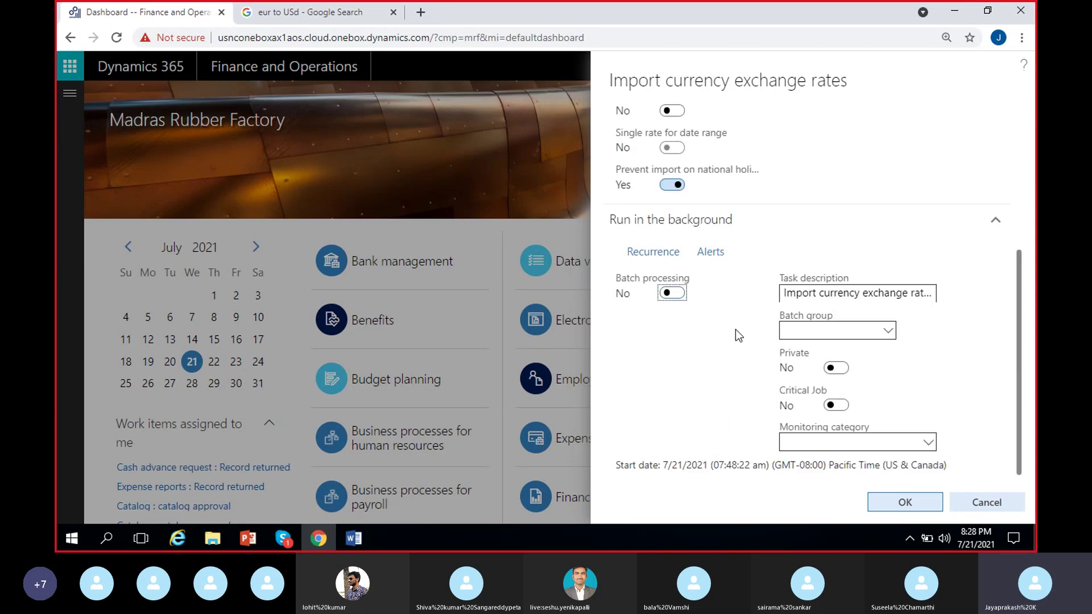
click(668, 292)
scroll(721, 392, up, 3)
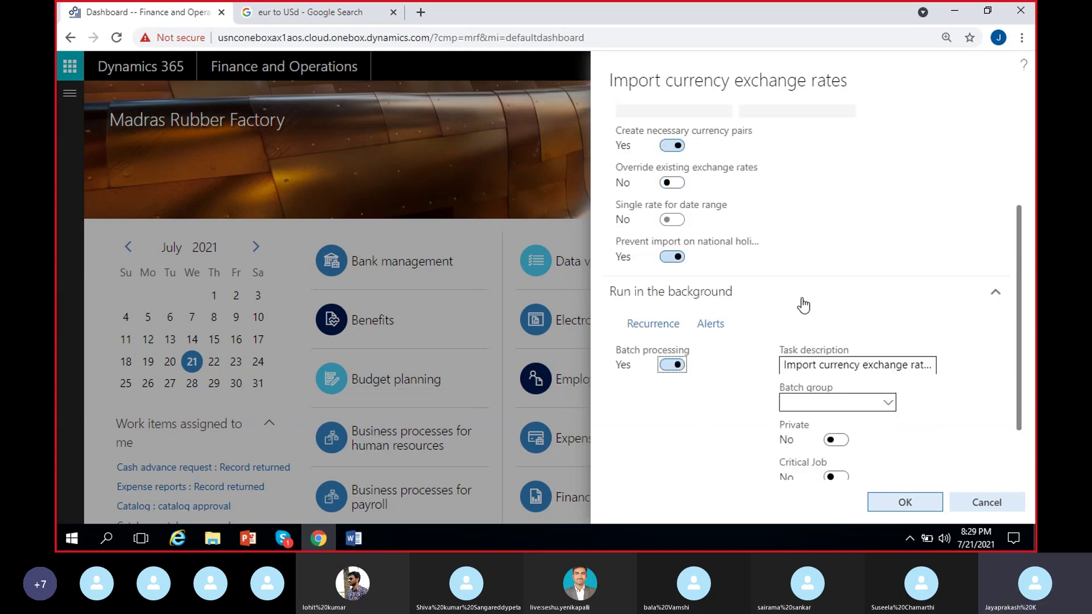
scroll(820, 246, down, 3)
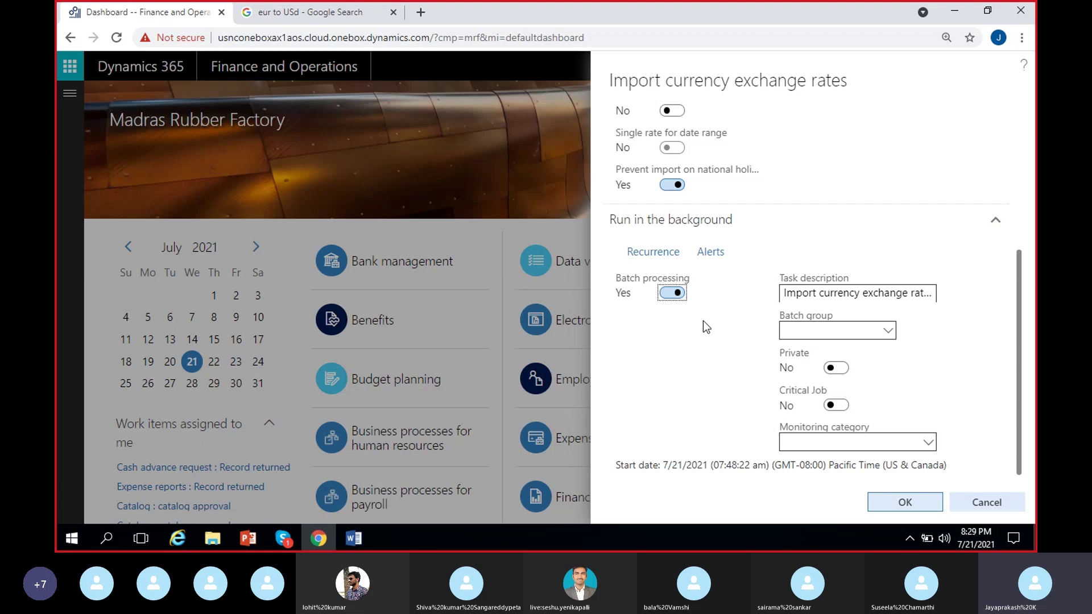
click(667, 295)
click(672, 294)
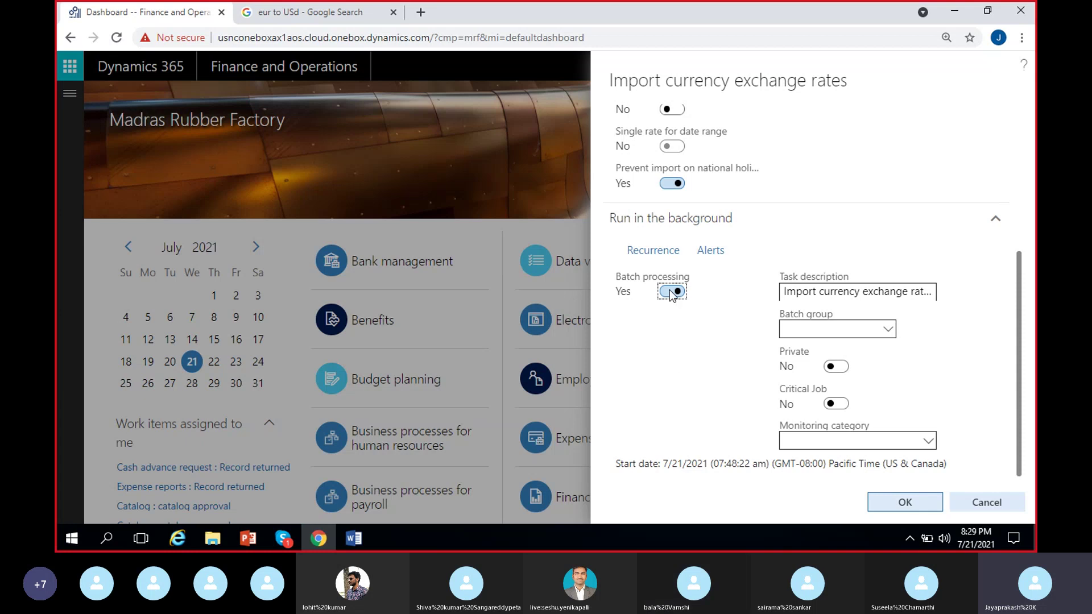
Review the import parameters, open the batch job's recurrence settings, and set End after to 30 occurrences.
scroll(776, 298, up, 4)
scroll(777, 257, up, 1)
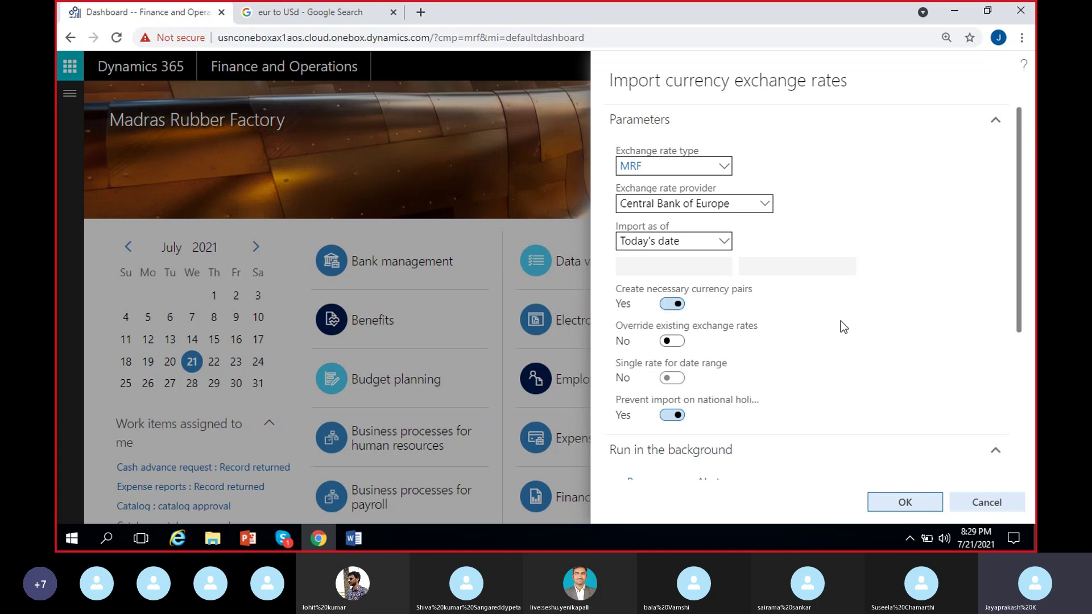
scroll(795, 278, down, 4)
scroll(781, 196, up, 1)
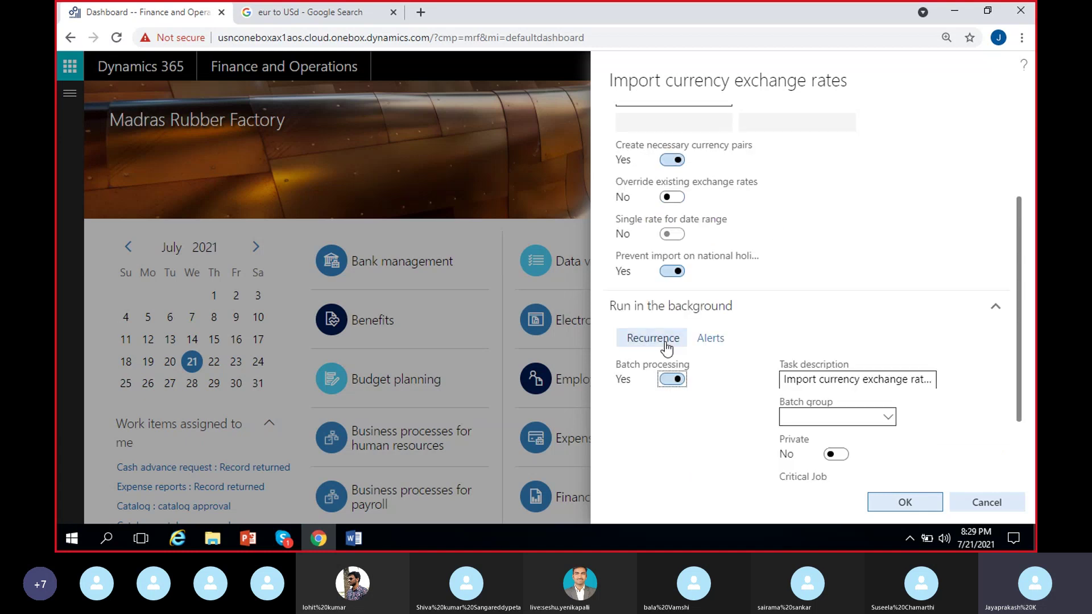
scroll(688, 414, down, 1)
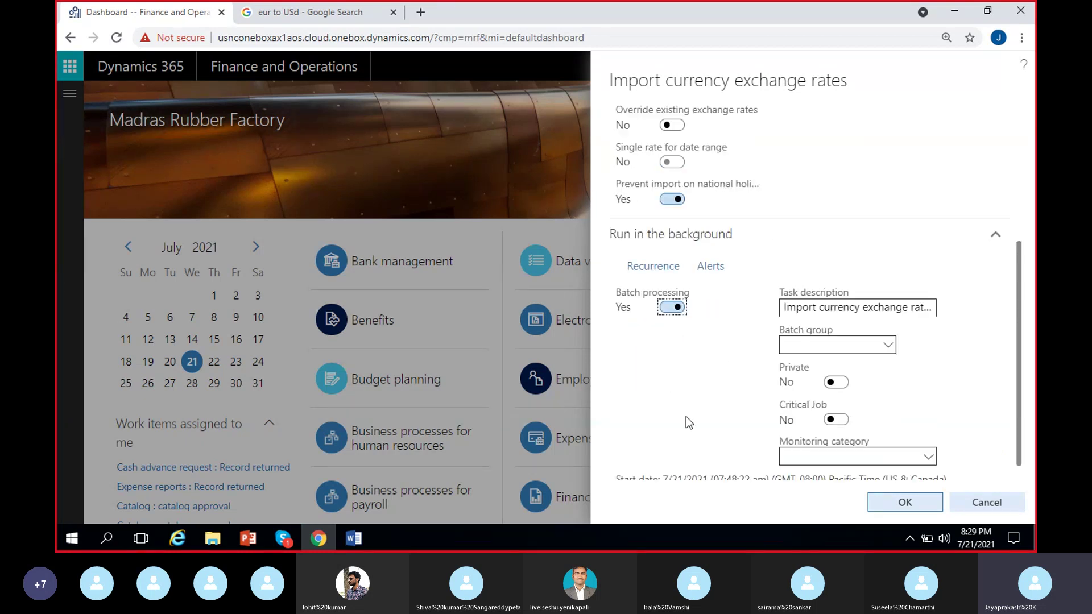
click(654, 267)
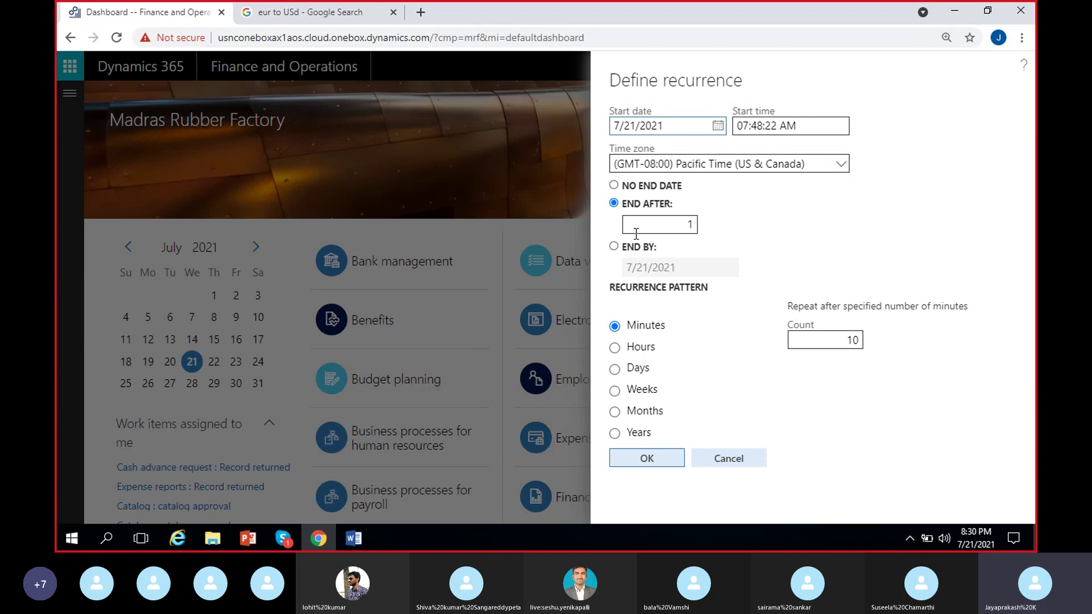
click(689, 223)
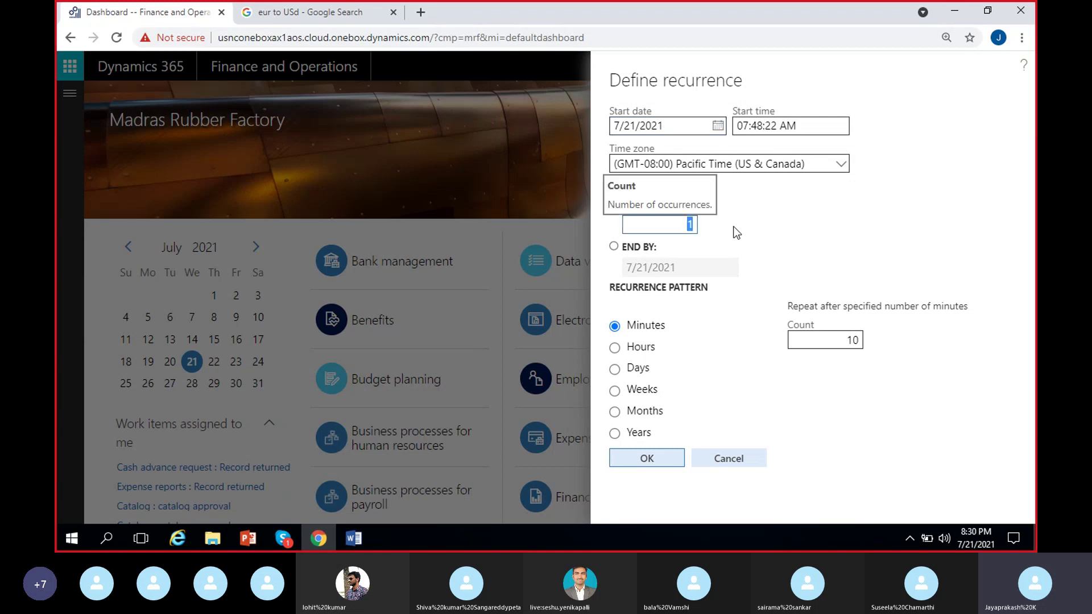
text(30)
click(744, 225)
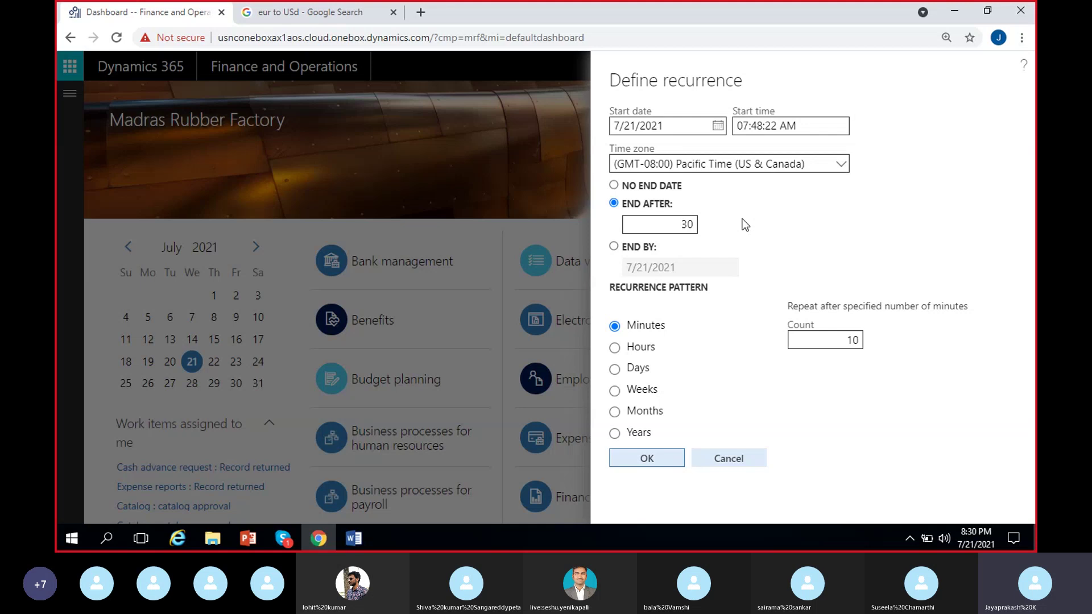
Demonstrate the recurrence end options by switching between No end date and End after, and select End by.
click(638, 189)
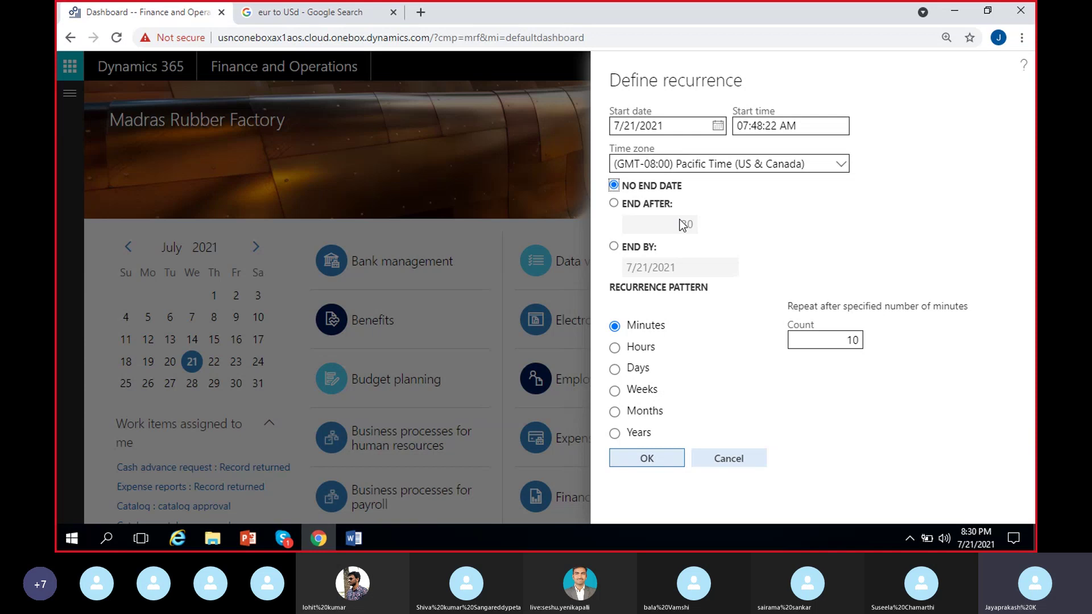
click(654, 203)
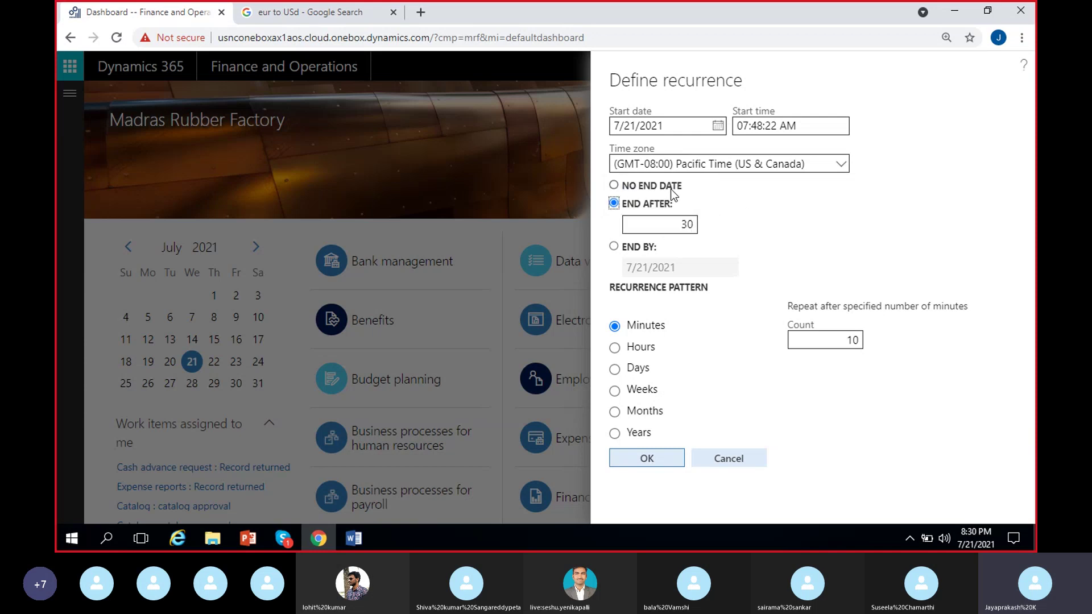
click(659, 187)
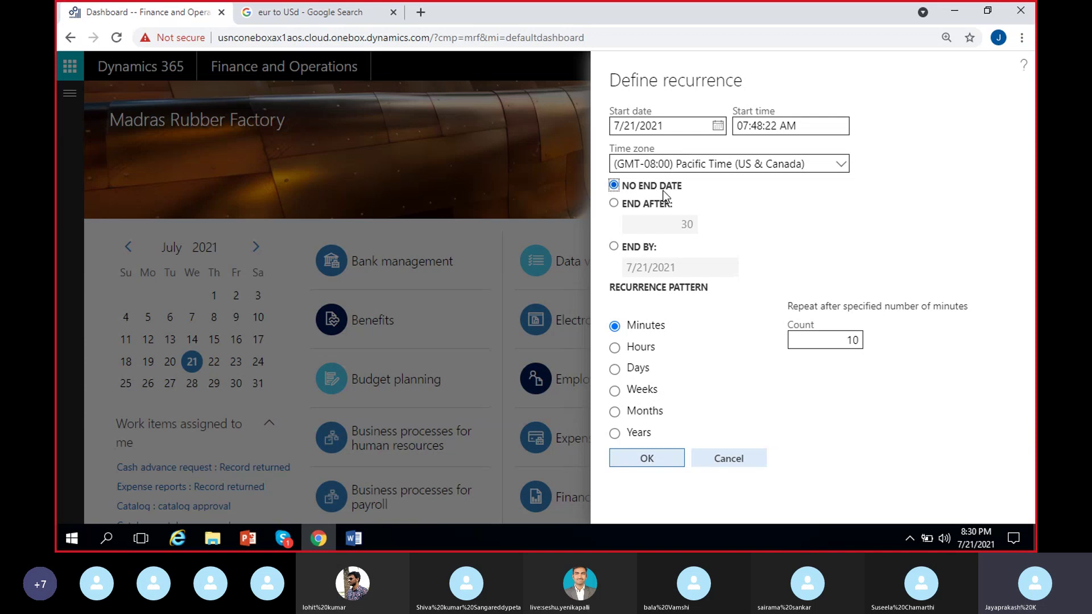
click(627, 248)
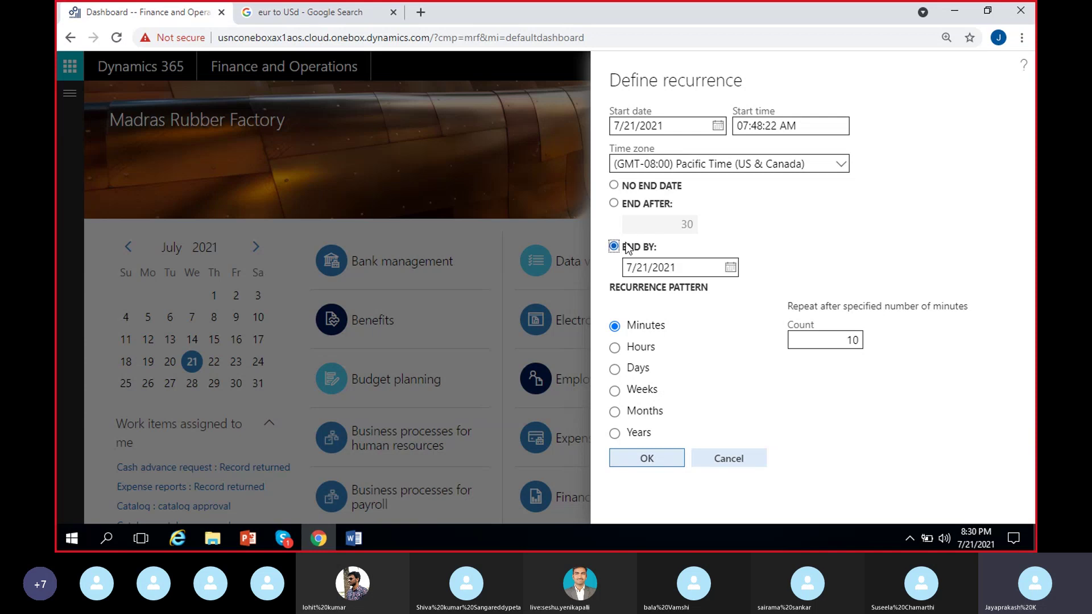
Set the recurrence's End by date to 7/31/2021 and switch the end option to No end date.
click(730, 268)
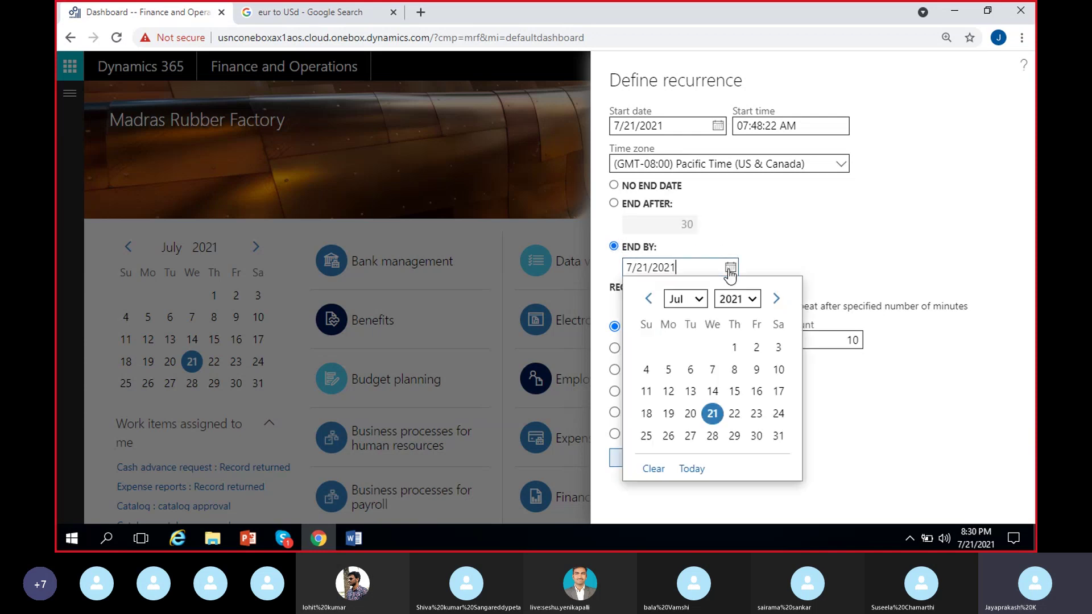
click(778, 436)
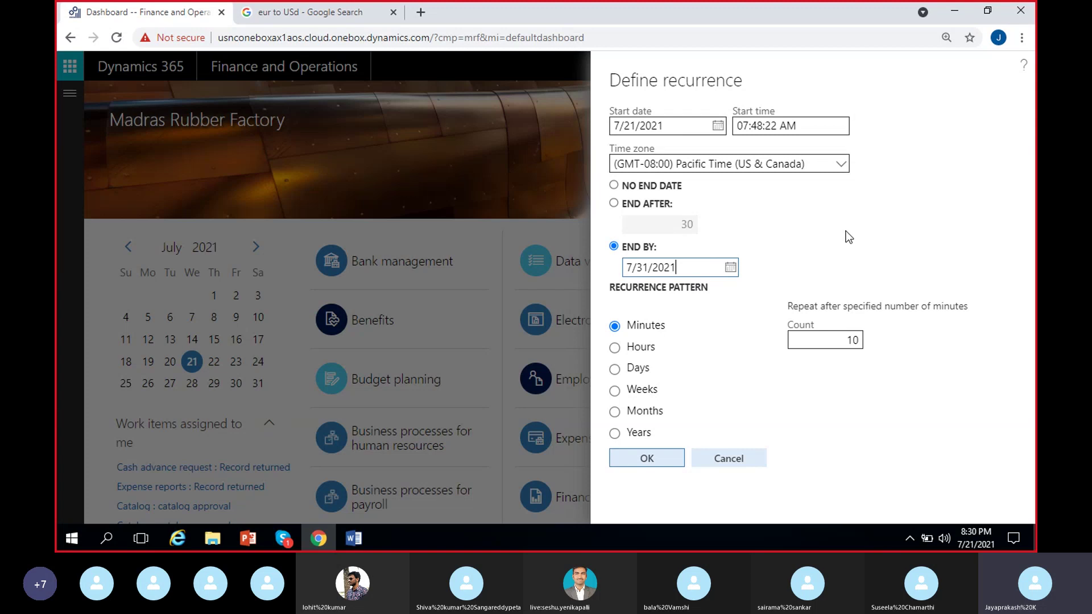
click(652, 187)
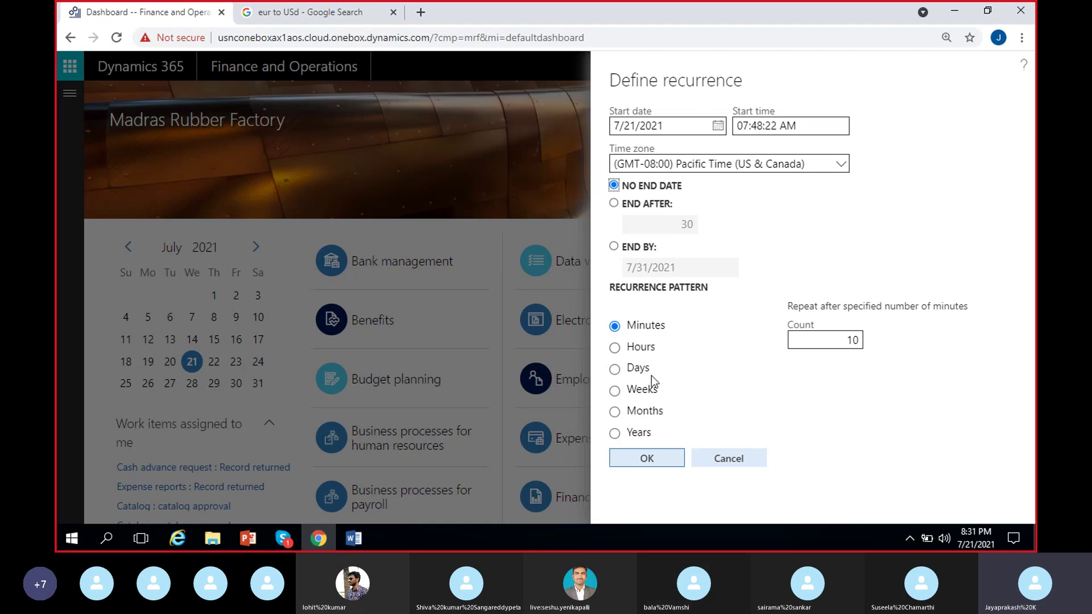
Set the recurrence pattern to Days and inspect its repeat interval.
click(666, 326)
click(638, 370)
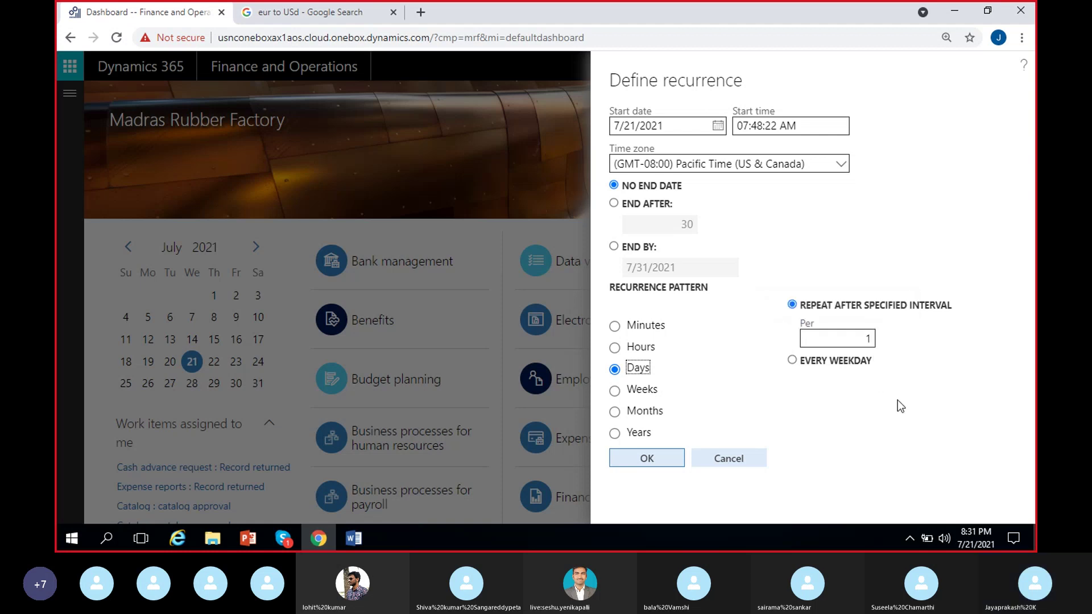
click(868, 338)
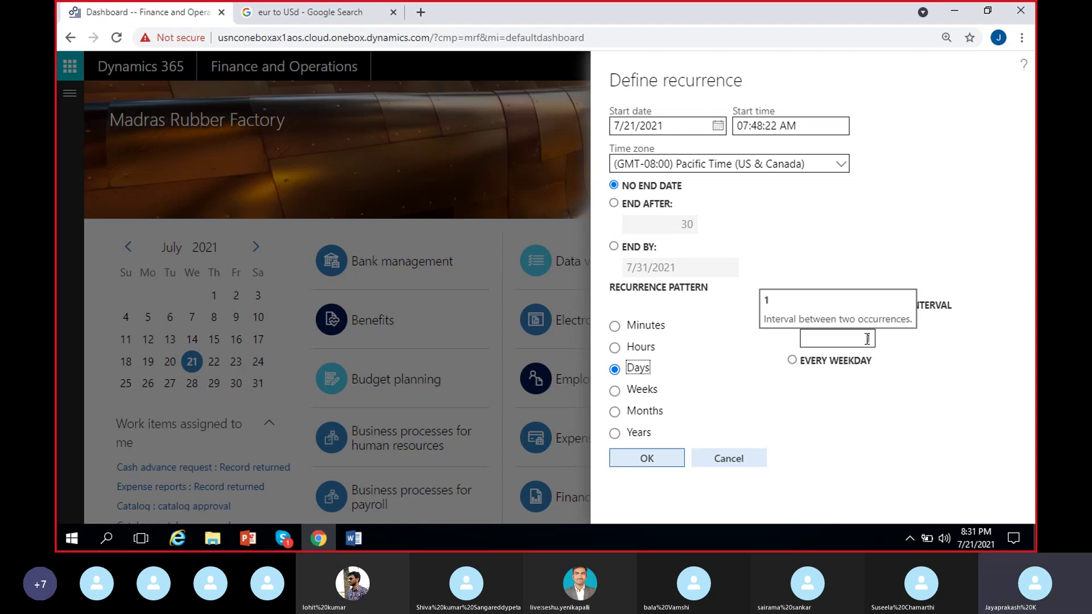
click(910, 345)
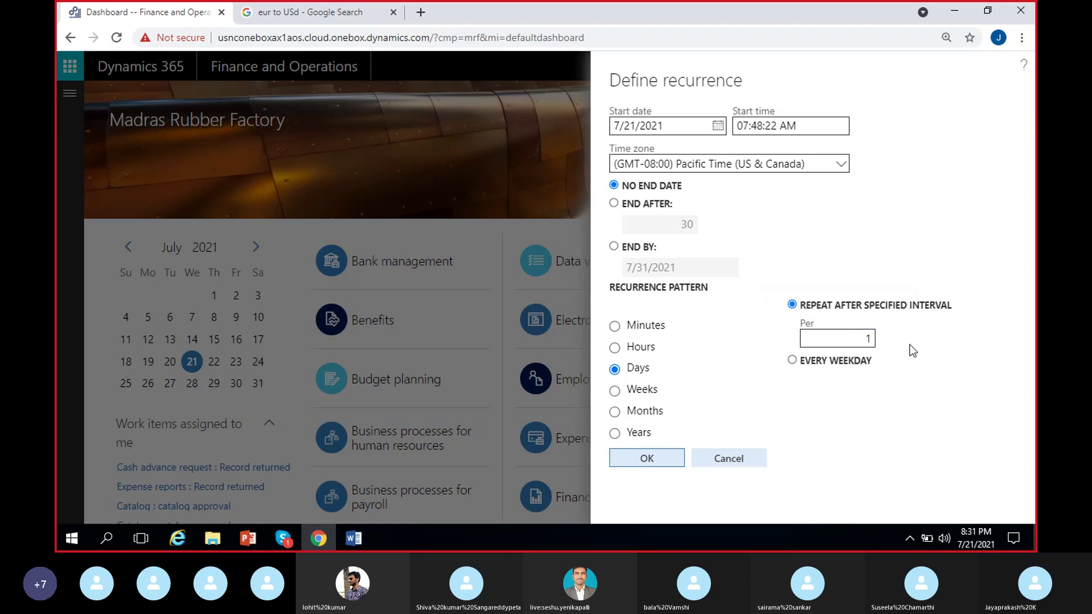
Demonstrate the Weeks recurrence pattern by clearing Thursday, and return the pattern to Days.
click(649, 395)
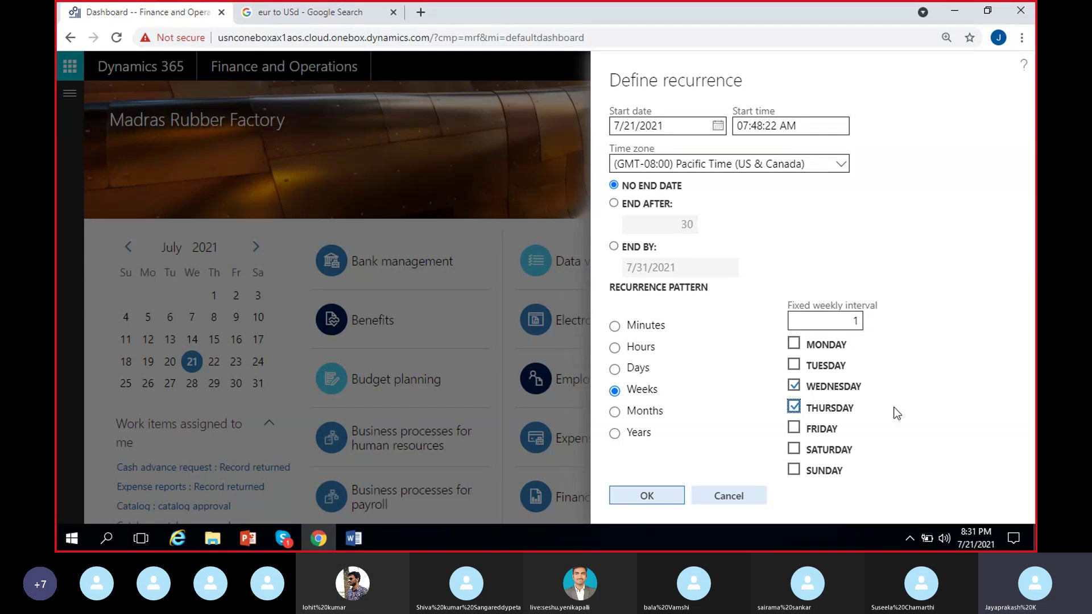
click(794, 406)
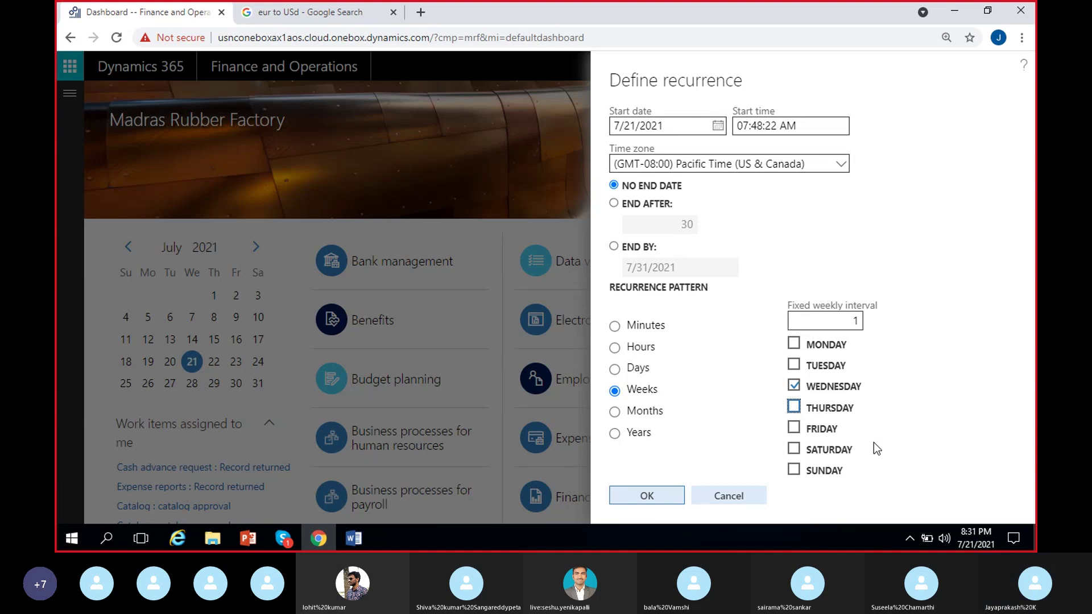
click(638, 368)
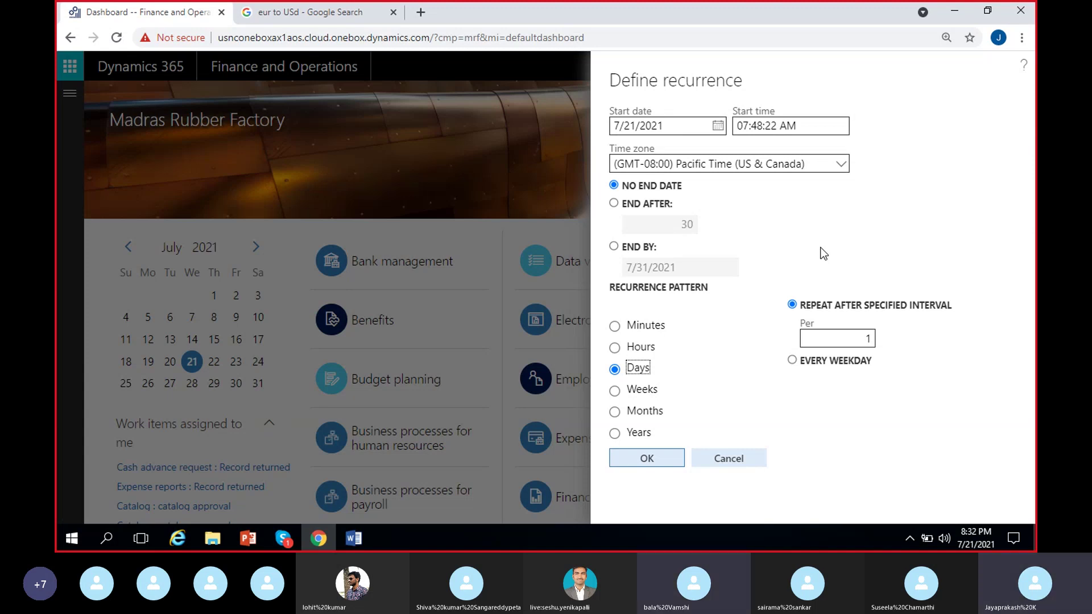
Highlight the recurrence start time and cancel the recurrence definition.
drag(800, 127, 697, 130)
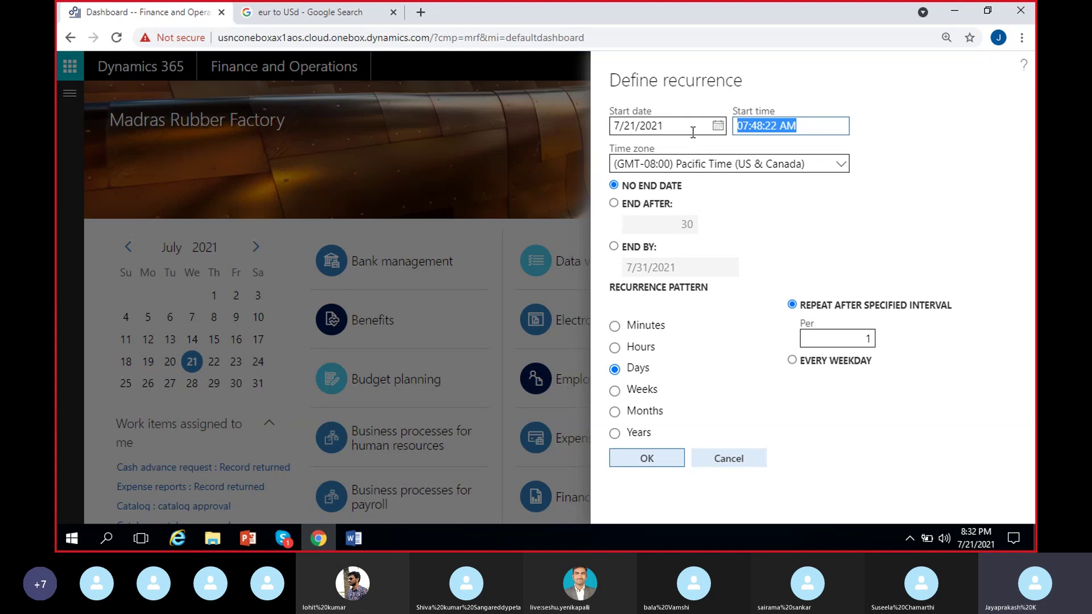
click(892, 146)
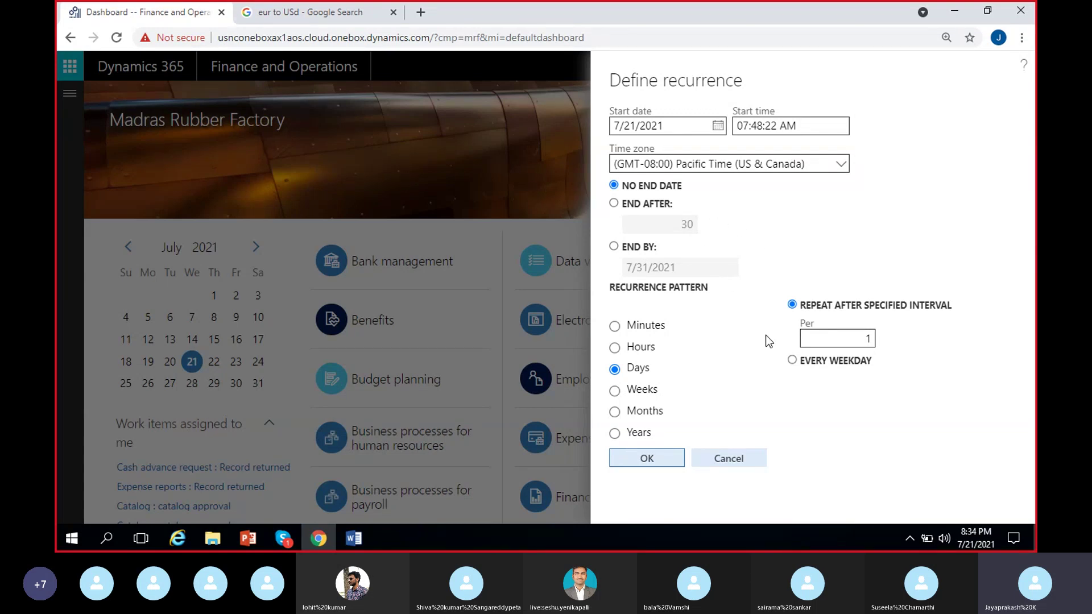
click(736, 460)
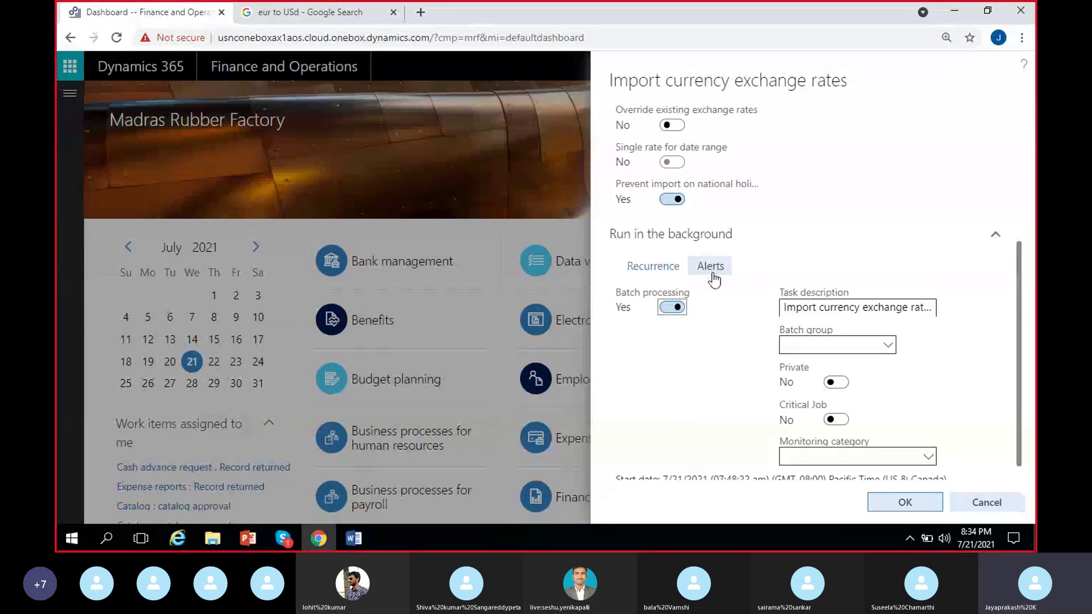
Turn off Batch processing and try to import the MRF rates from Central Bank of Europe as of today's date.
click(671, 310)
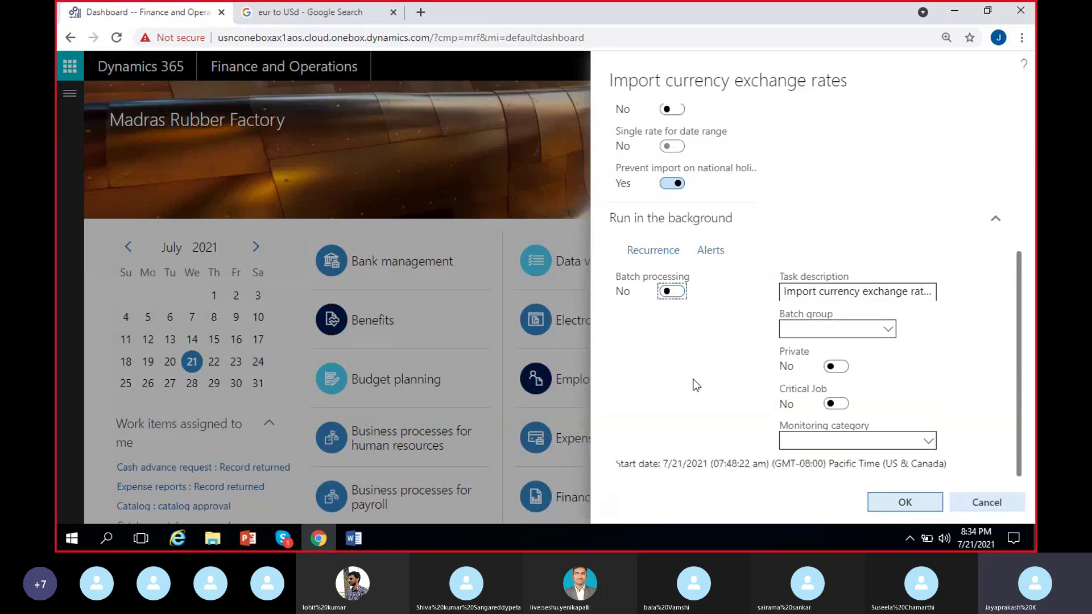
scroll(694, 380, down, 1)
scroll(735, 363, up, 5)
scroll(809, 384, up, 1)
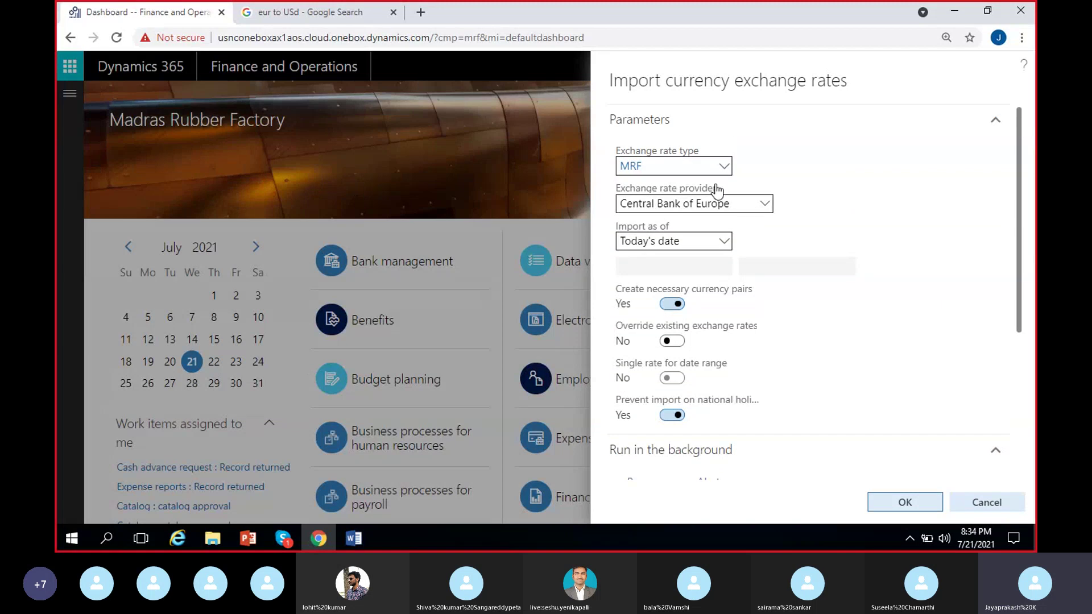
scroll(790, 377, down, 5)
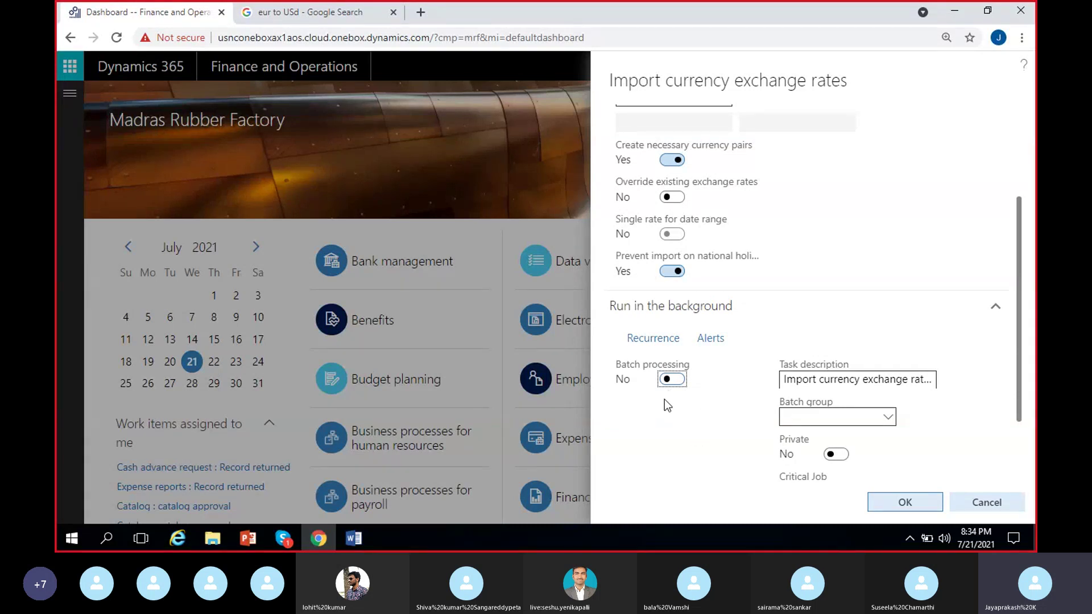
click(719, 310)
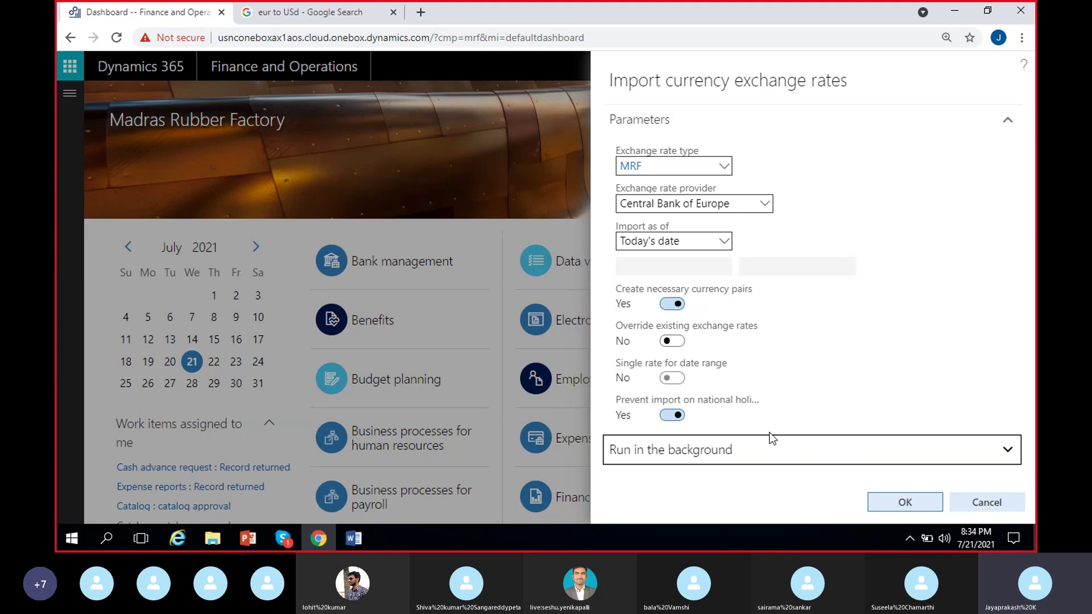
click(898, 505)
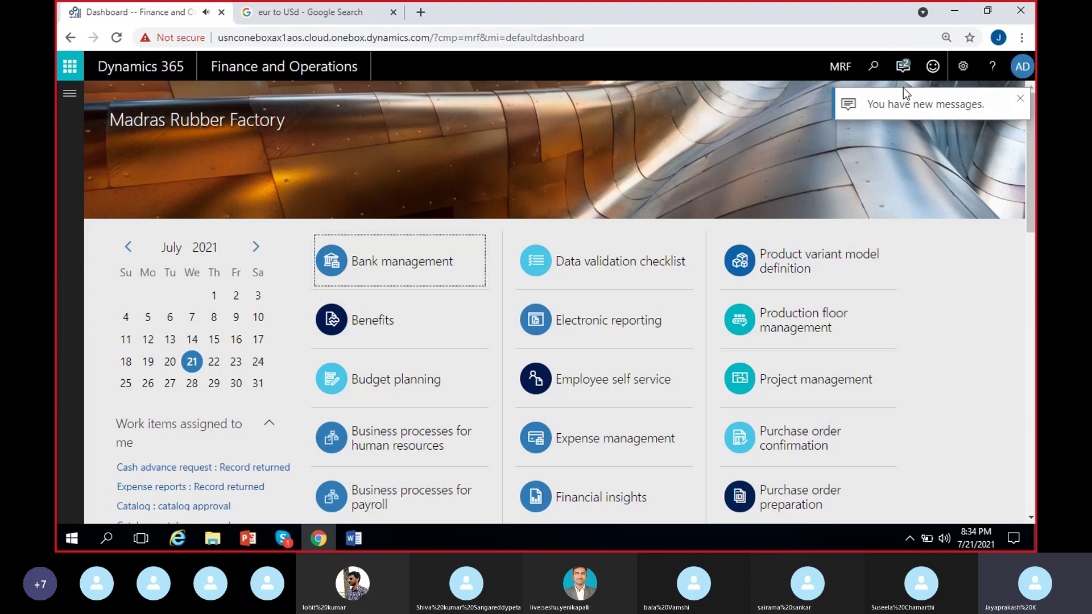
Read the exchange rate import messages in the Action center and close it.
click(903, 66)
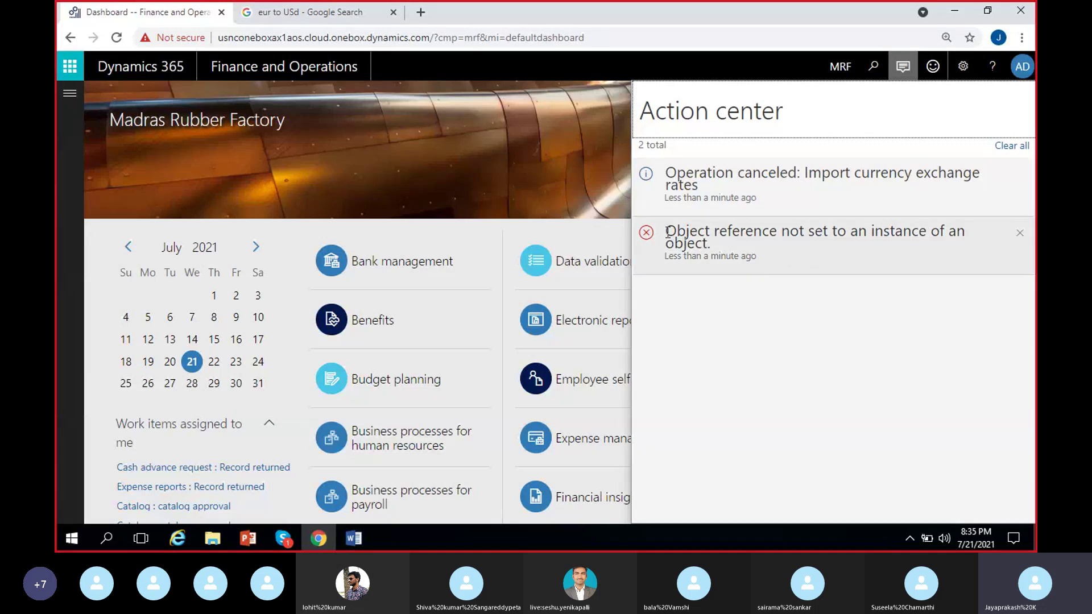
drag(668, 232, 753, 249)
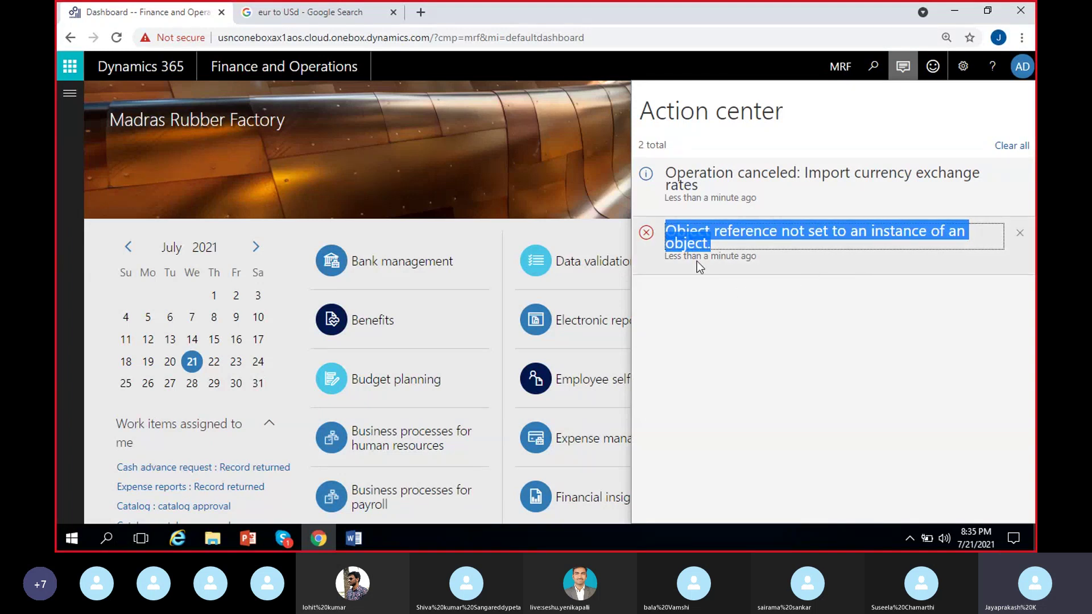
click(616, 197)
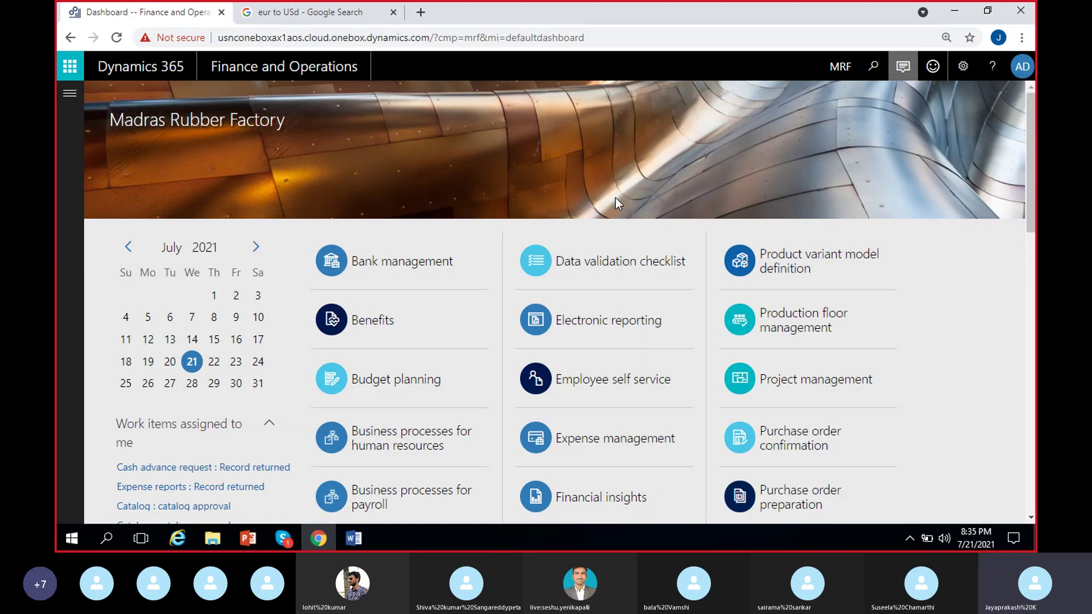
Reopen Import currency exchange rates from the General ledger currencies setup and inspect the Exchange rate provider field.
click(70, 98)
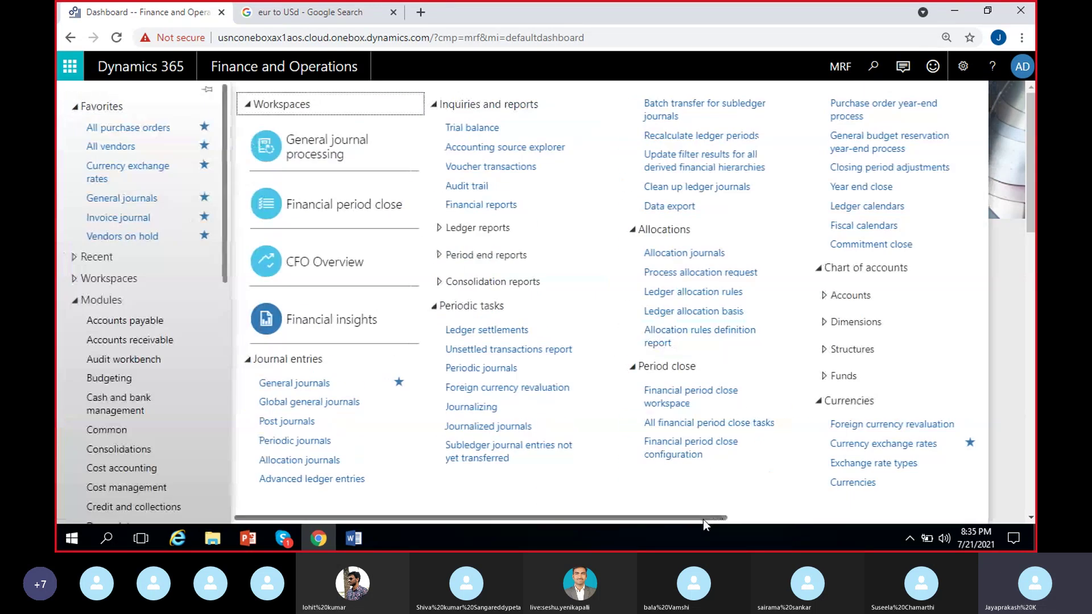
drag(702, 518, 849, 516)
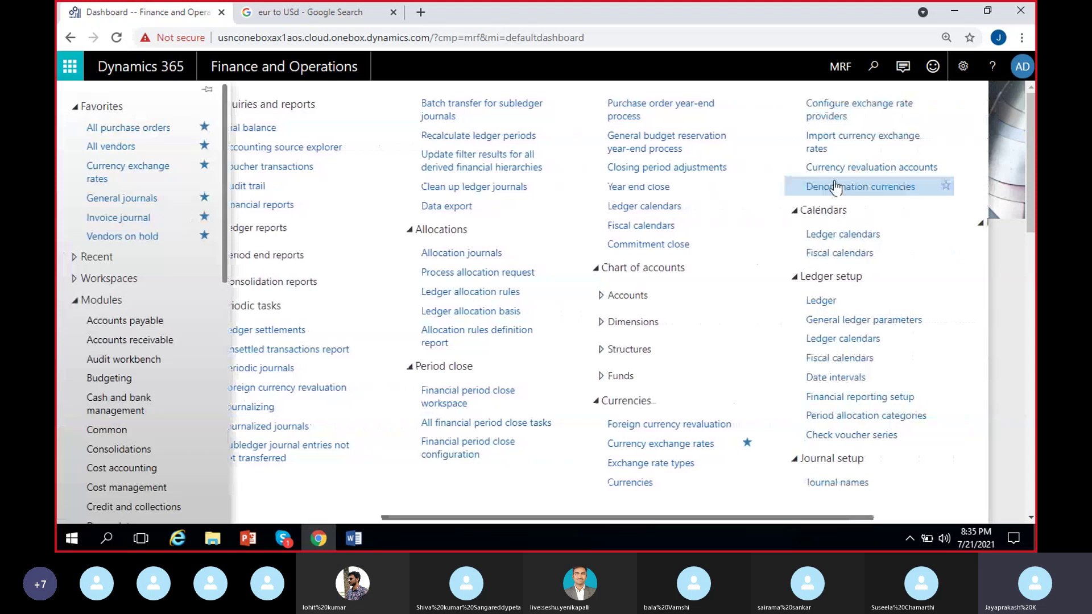
click(844, 145)
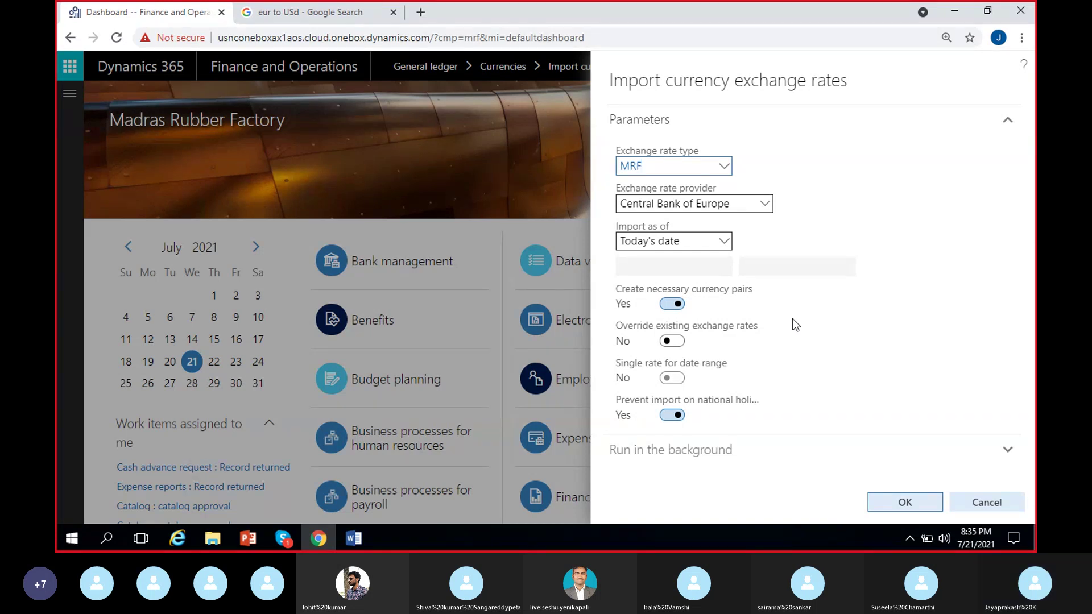
right_click(766, 205)
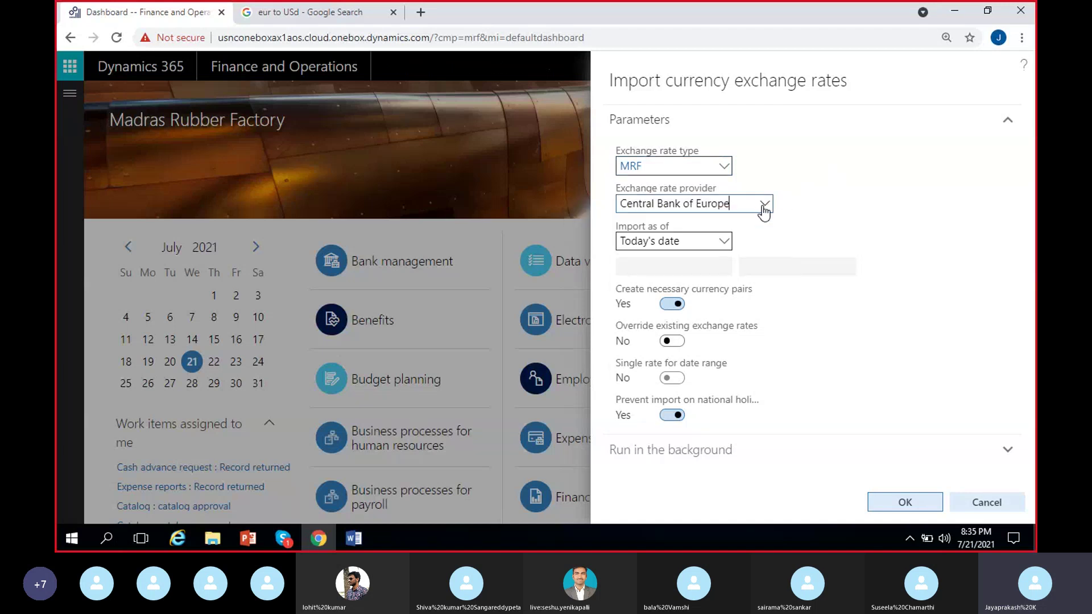
click(764, 206)
right_click(766, 208)
click(995, 196)
Duplicate the dashboard in a second browser tab and review the Central Bank of Europe settings in Configure exchange rate providers.
right_click(142, 16)
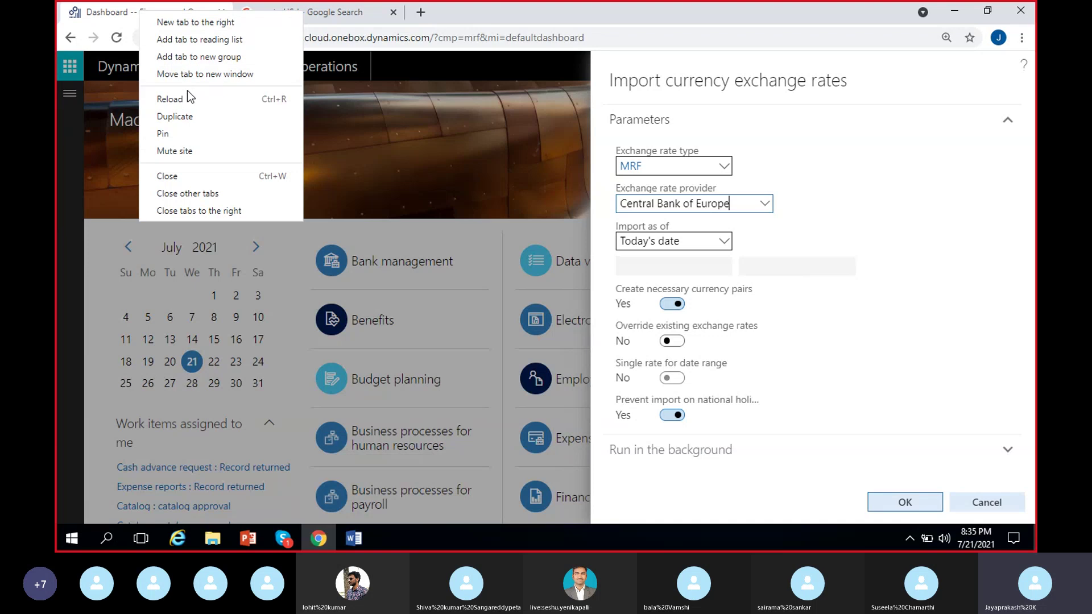
click(183, 113)
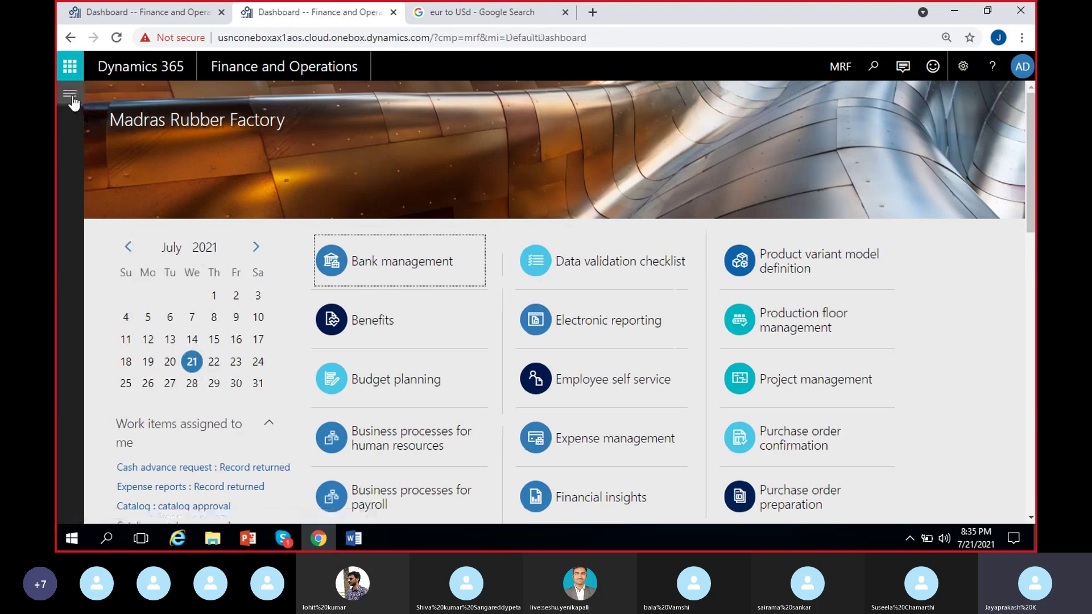
click(70, 96)
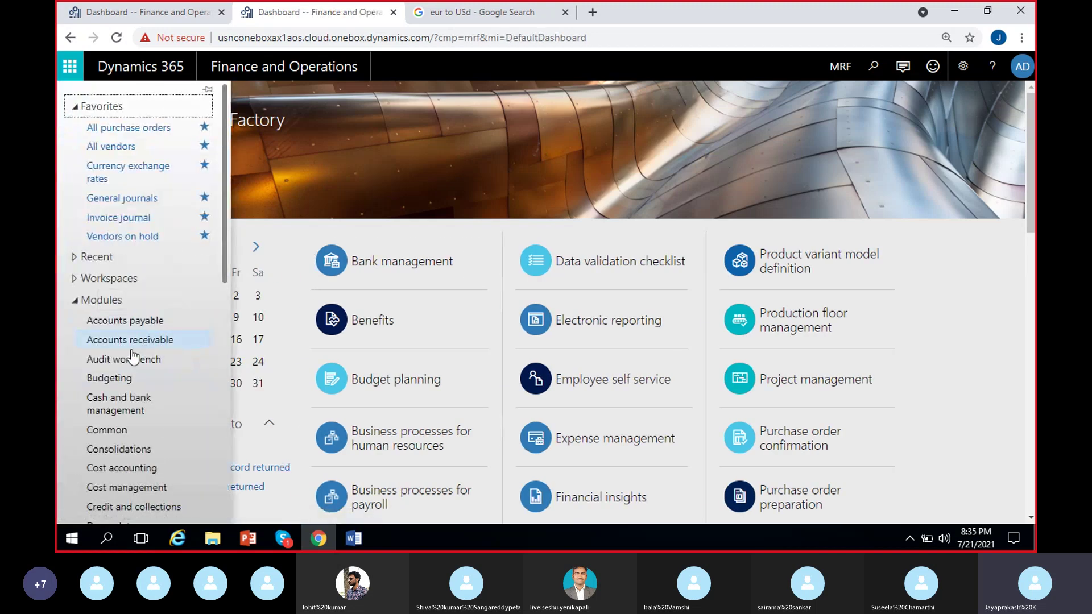
scroll(117, 375, down, 3)
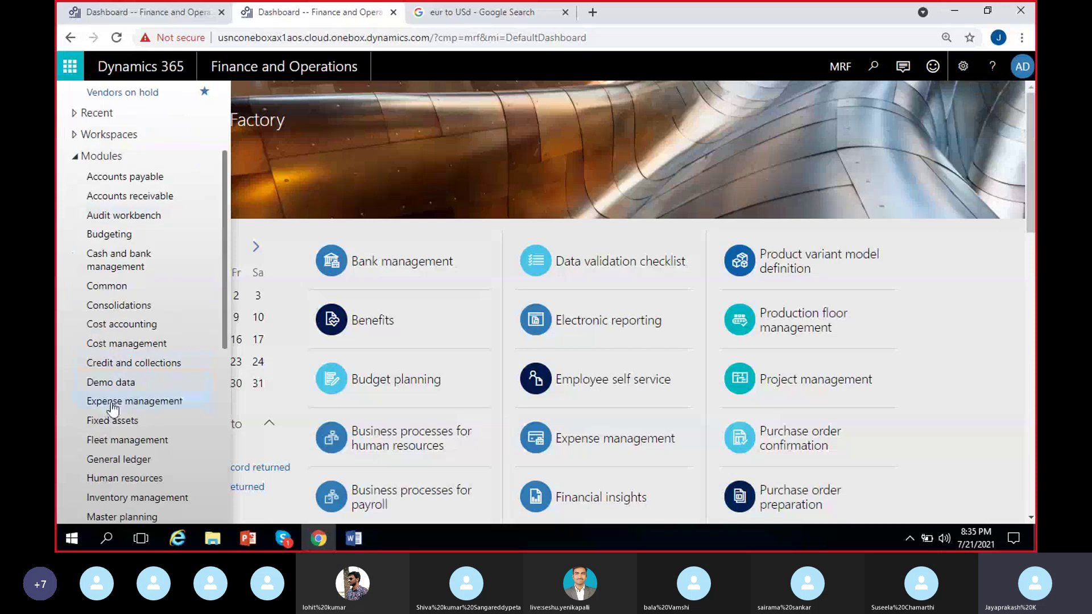
click(112, 461)
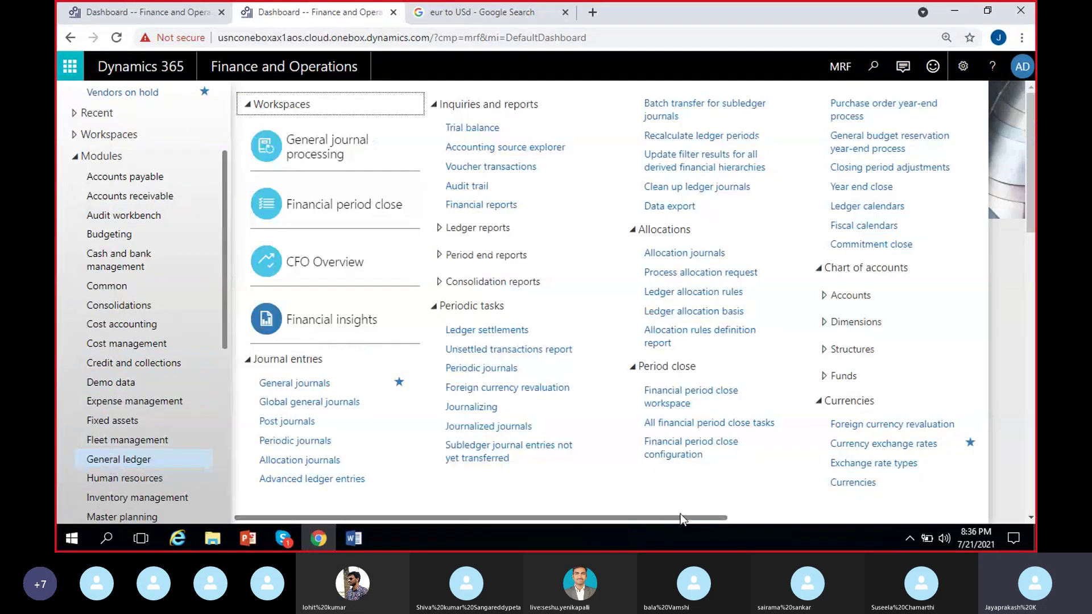
drag(680, 516, 883, 518)
click(756, 102)
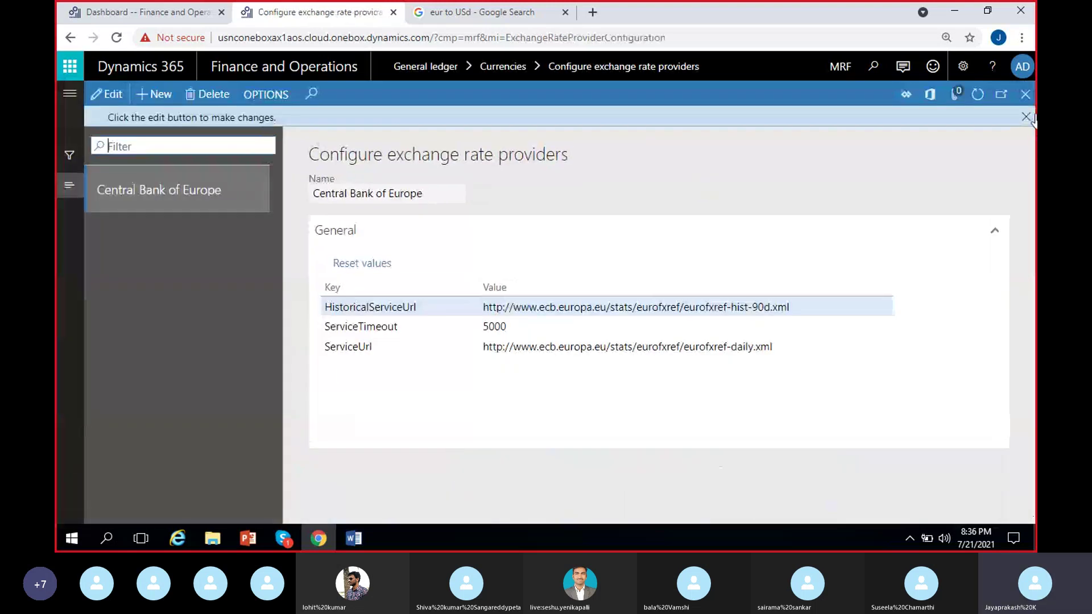
click(1025, 117)
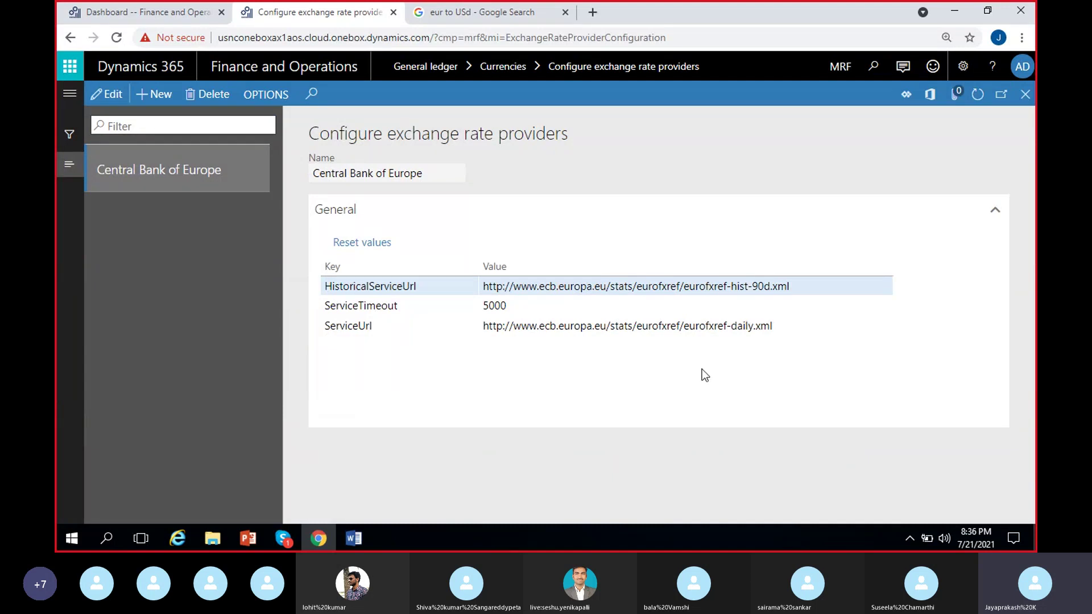
Return to the import dialog, turn off the national holiday import prevention, and run the MRF exchange rate import.
click(129, 13)
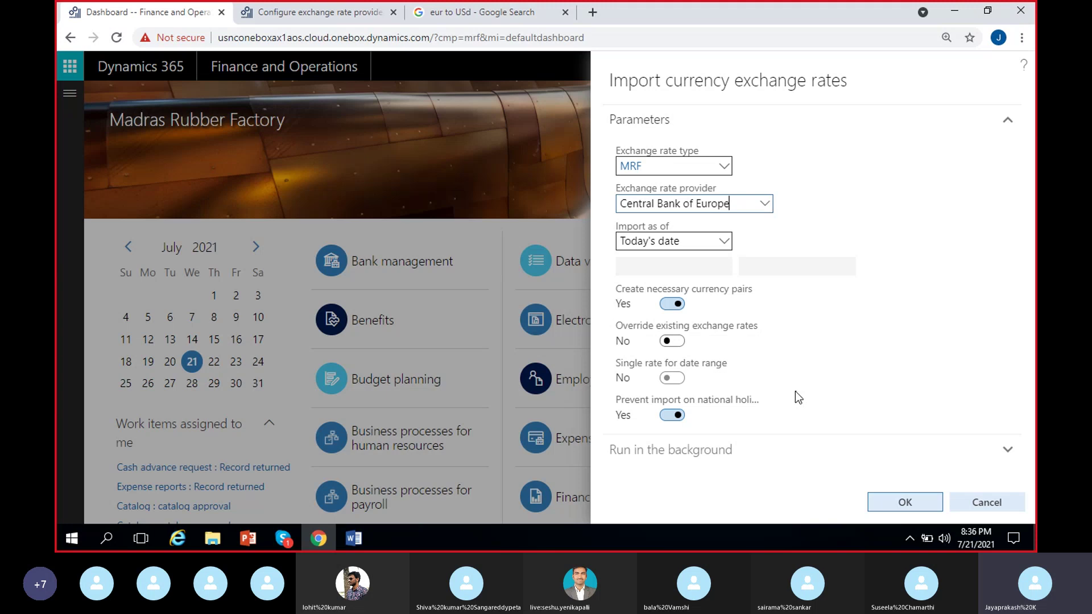
click(676, 416)
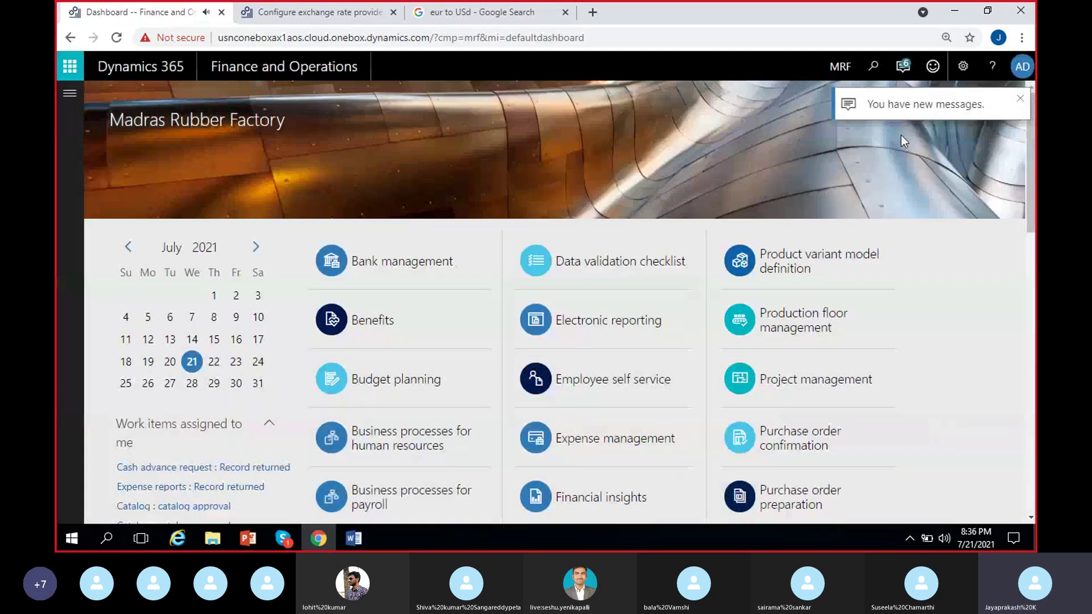
Open the Action center and read the import results and the warnings about currency pairs.
click(903, 66)
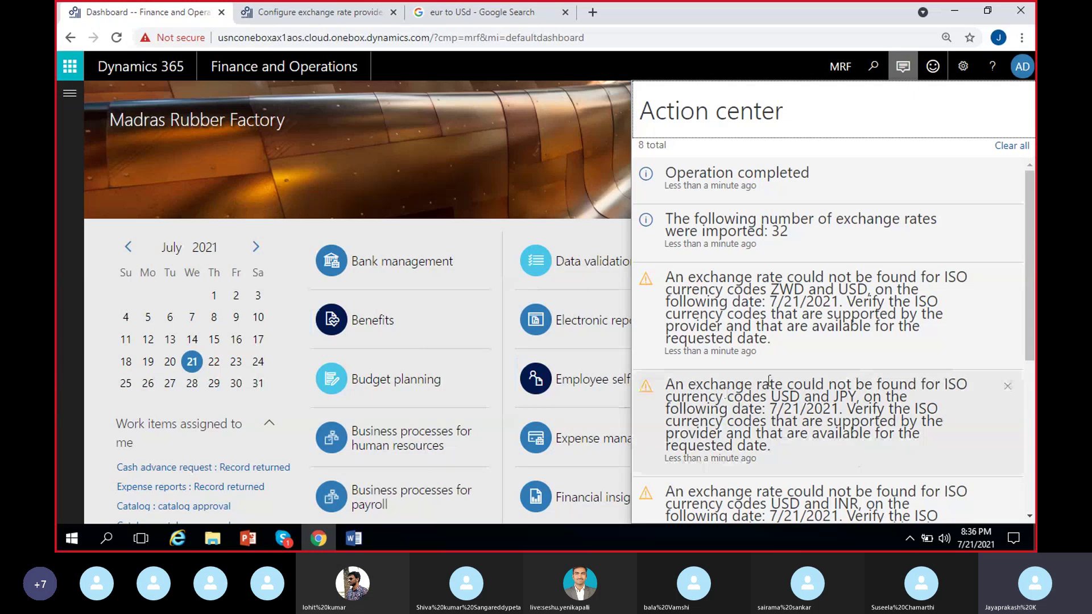
scroll(770, 380, down, 1)
scroll(816, 311, up, 1)
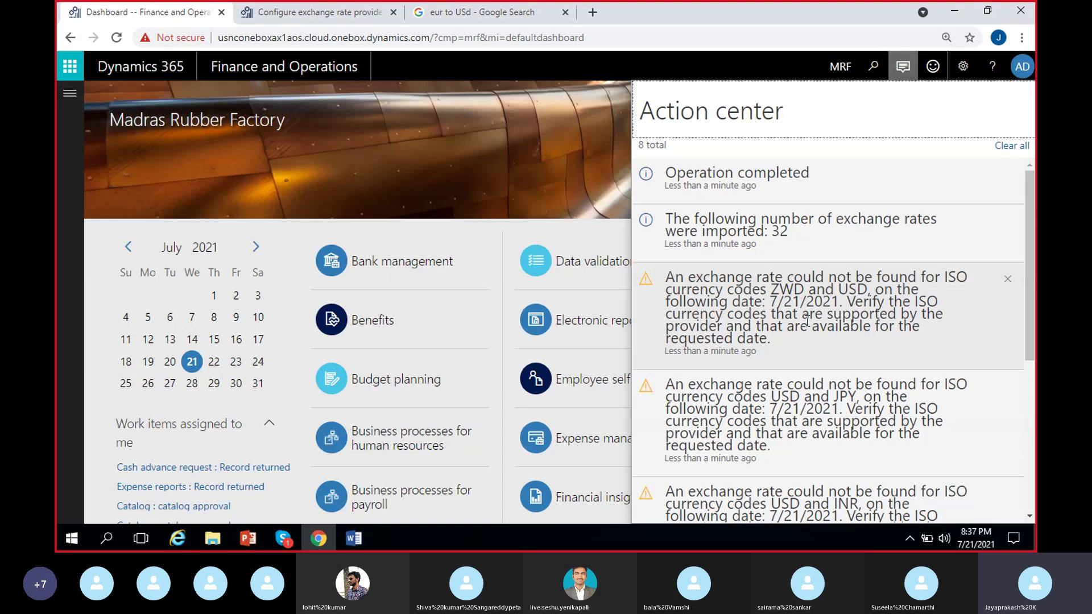
Review the Action center warnings for the ZWD–USD, USD–JPY, USD–INR and GBP–USD currency pairs.
scroll(808, 320, down, 1)
scroll(807, 319, down, 3)
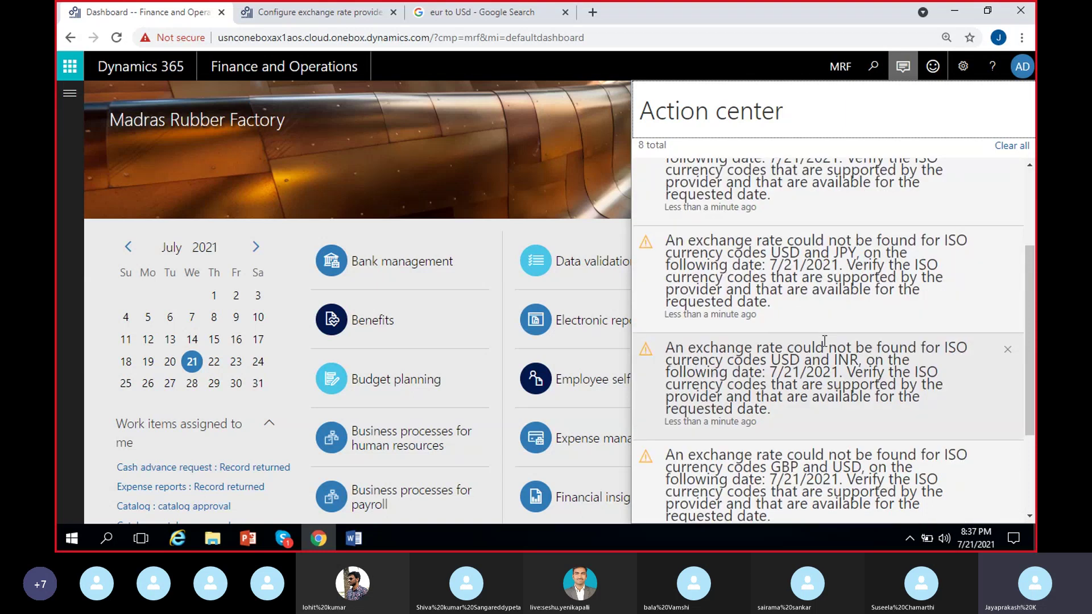
scroll(819, 349, up, 3)
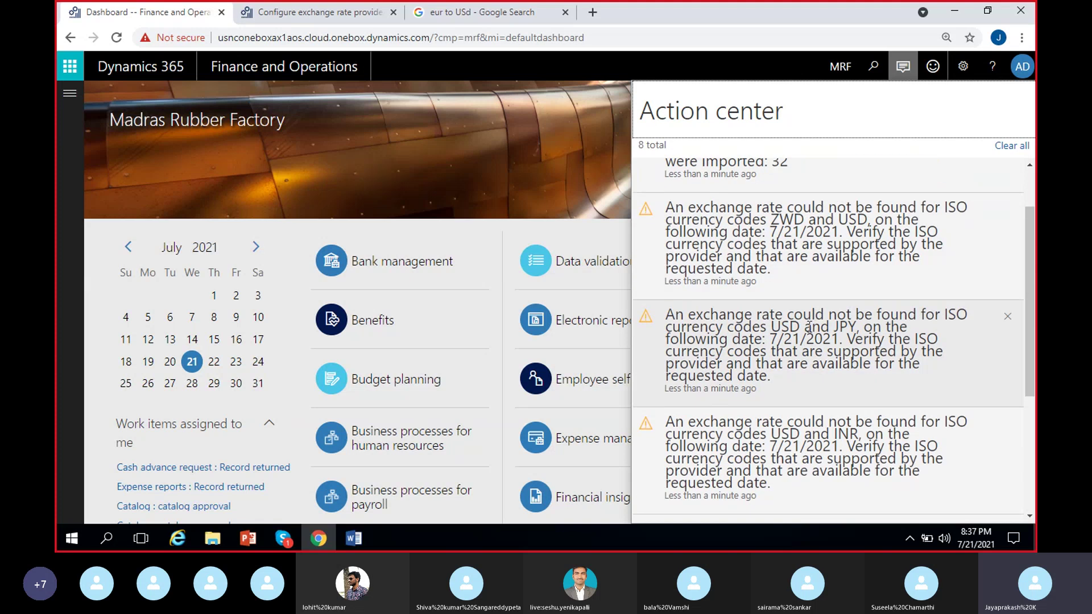
scroll(816, 332, up, 1)
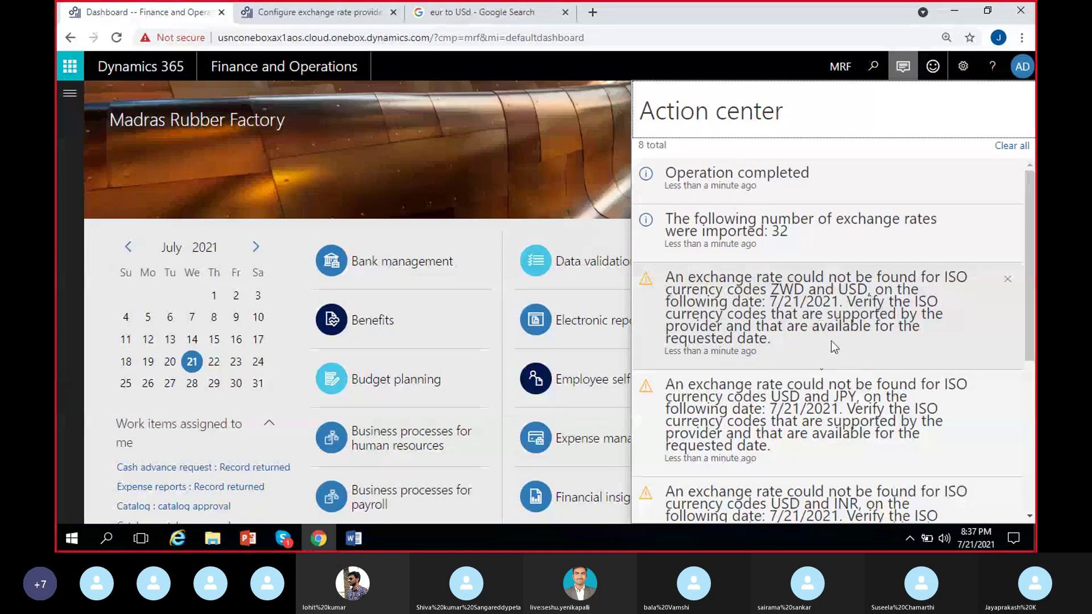
scroll(785, 409, down, 1)
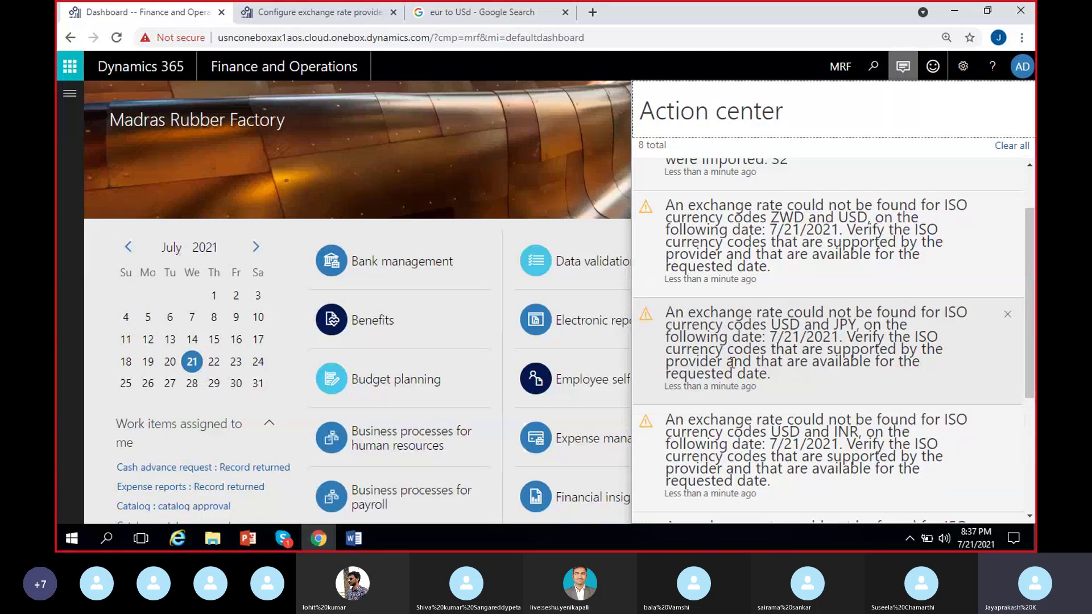
scroll(794, 401, down, 1)
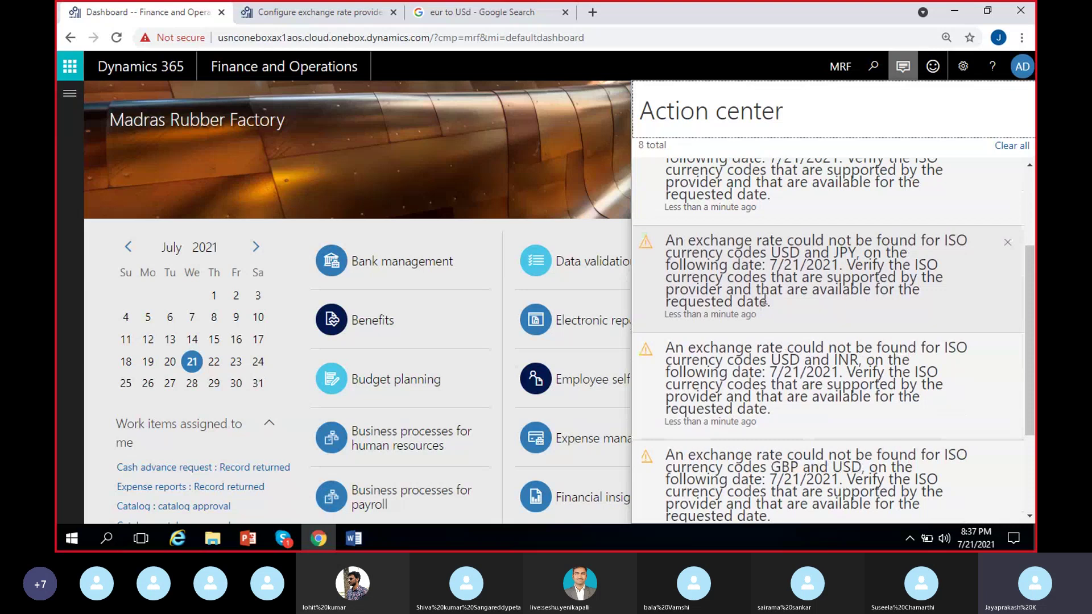
scroll(802, 335, down, 1)
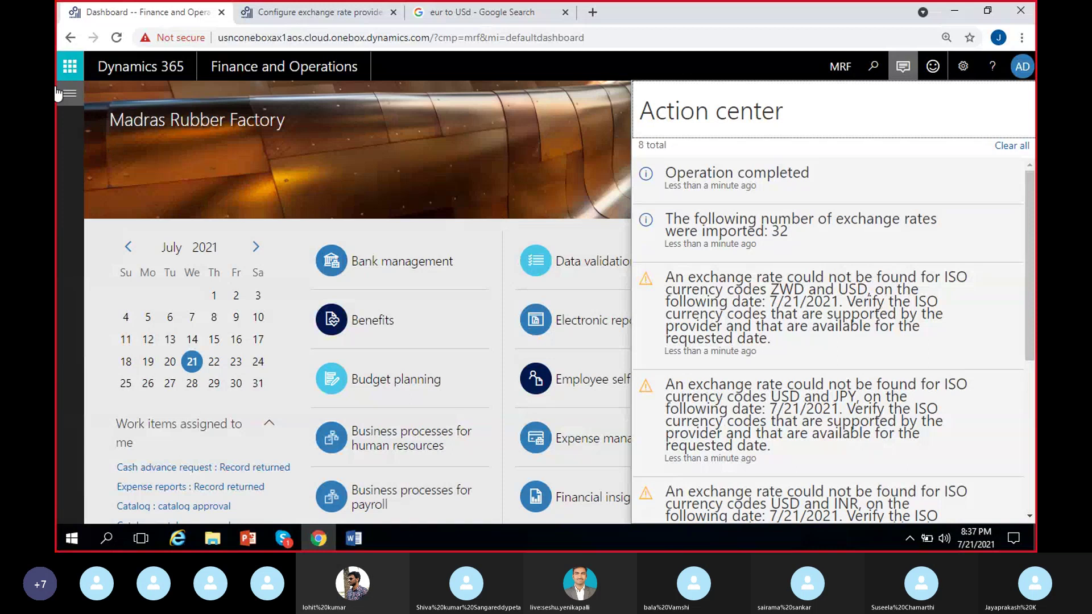
Open Currency exchange rates from the General ledger currencies setup.
click(69, 101)
click(70, 102)
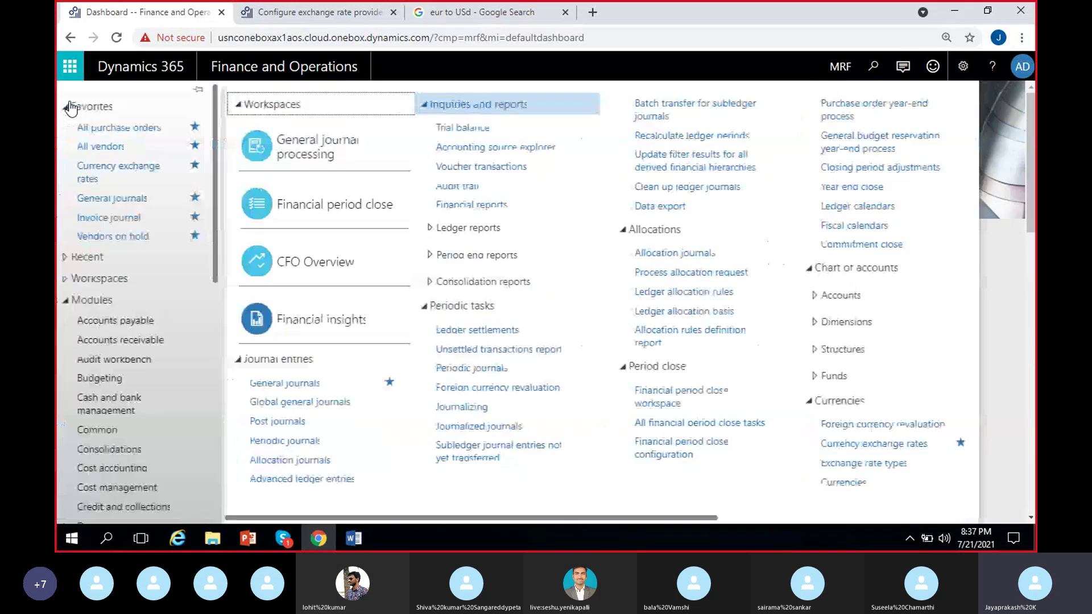
drag(617, 515, 824, 520)
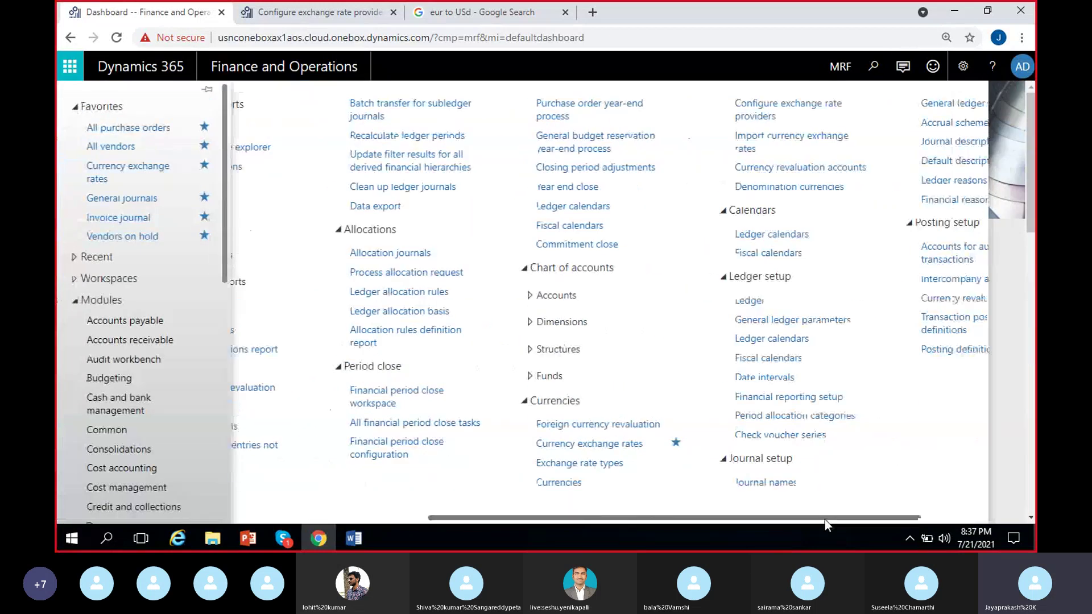
click(585, 445)
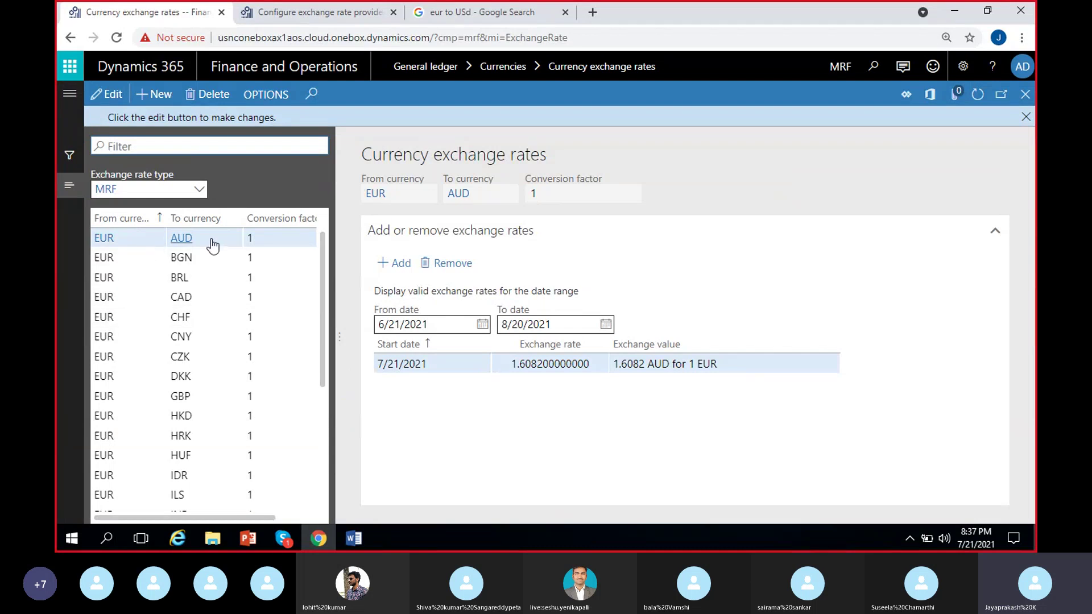
Examine the imported MRF exchange rates from EUR to BGN, BRL, CAD, CHF and CNY.
click(145, 260)
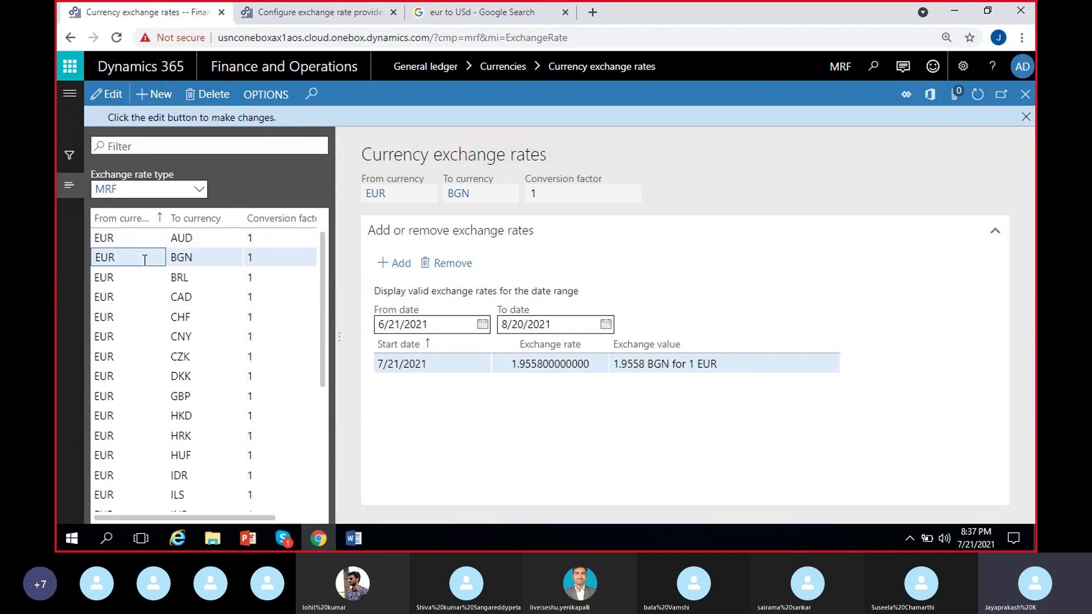
click(213, 277)
click(222, 297)
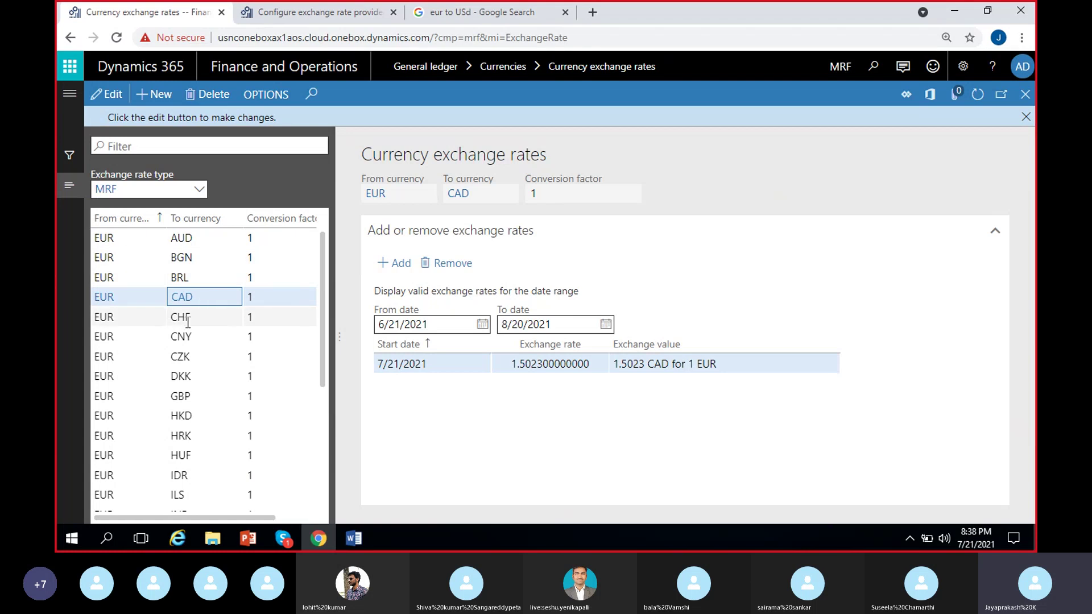
scroll(196, 341, down, 4)
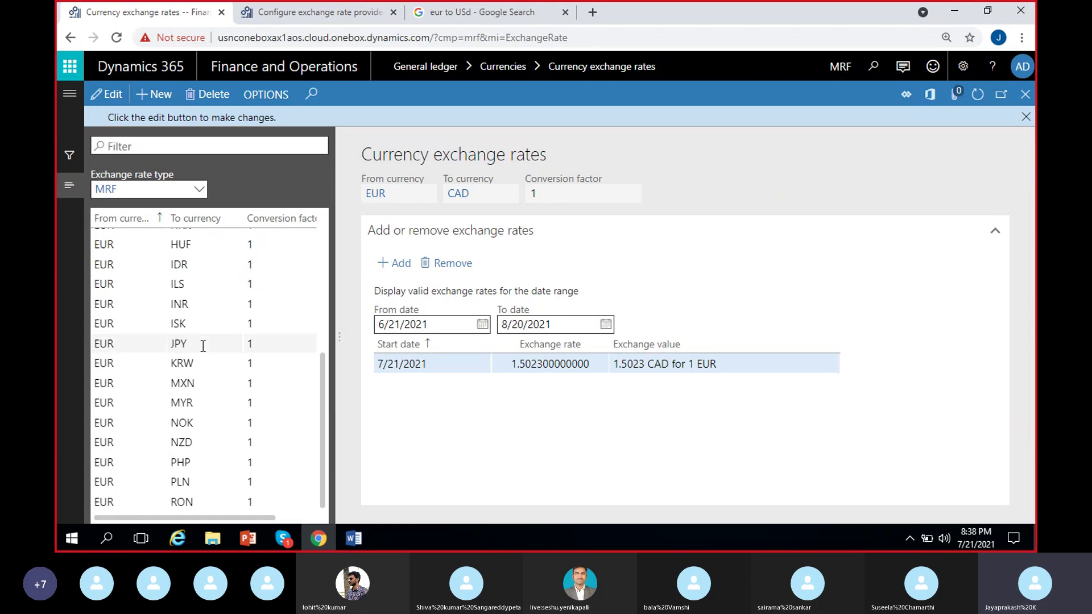
scroll(202, 401, up, 4)
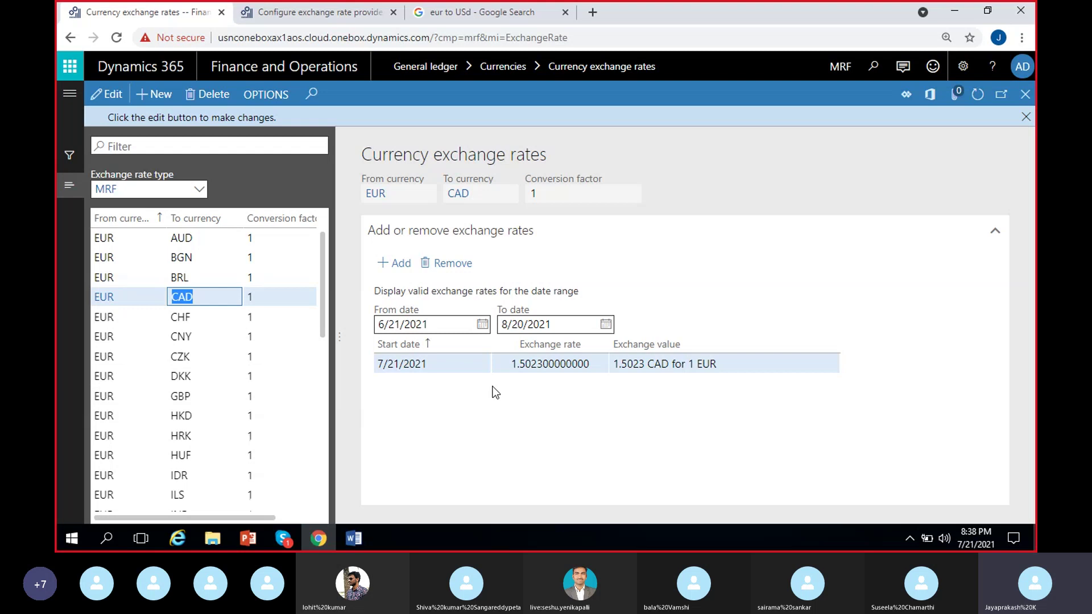
click(459, 365)
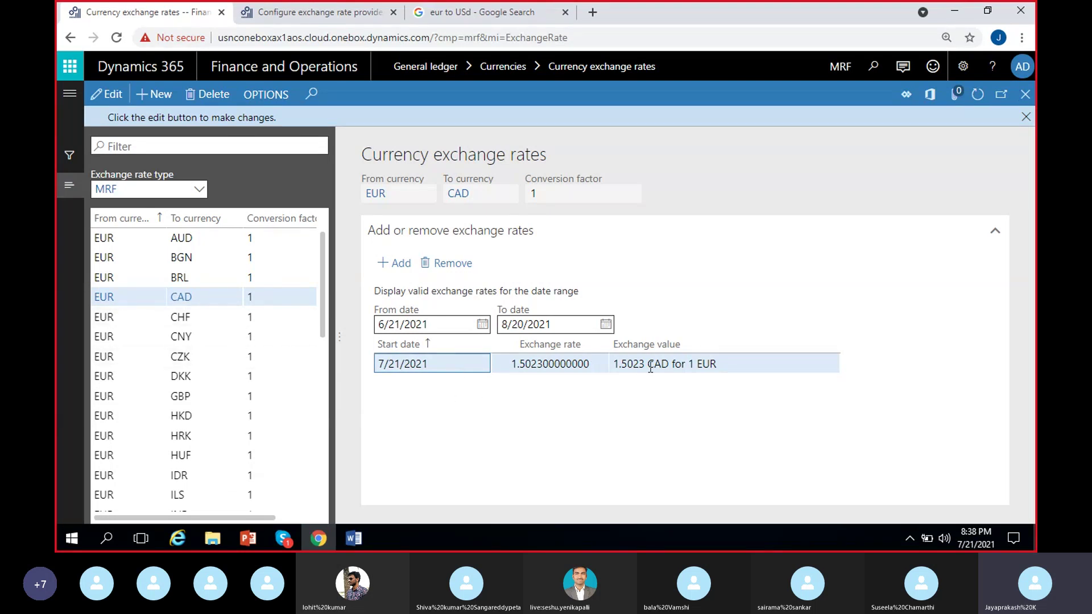
click(204, 317)
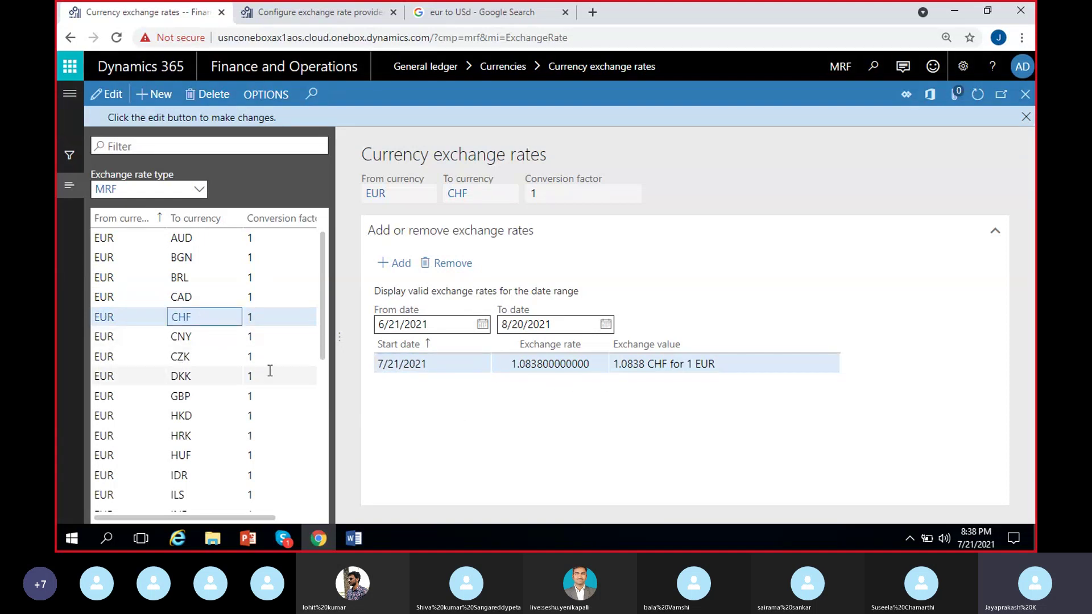
click(216, 337)
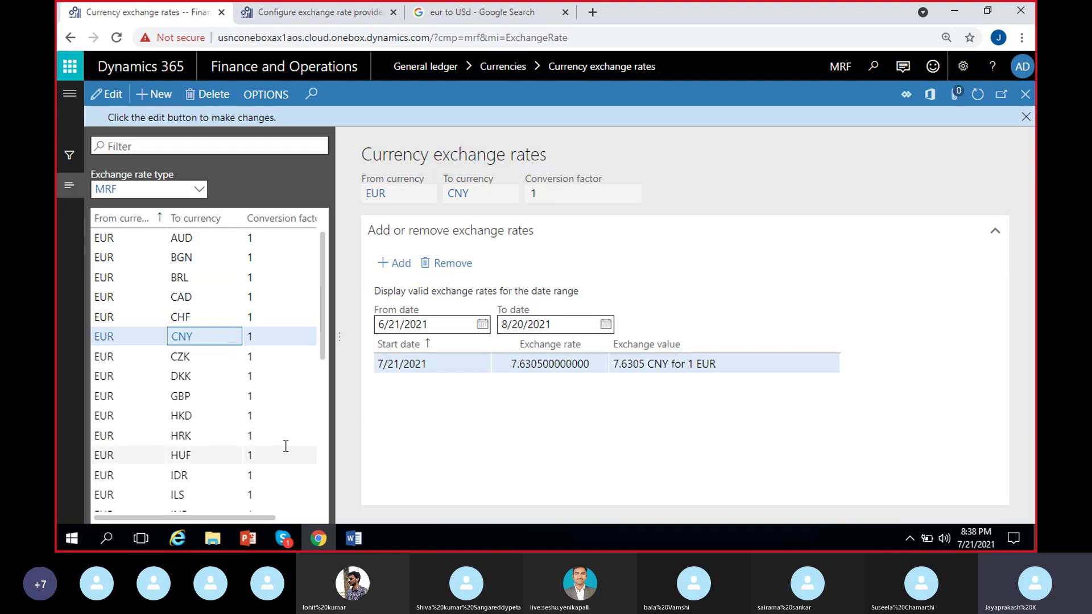
Check the exchange rate entries by start date for the EUR–USD, USD–INR and EUR–INR pairs.
scroll(292, 407, down, 5)
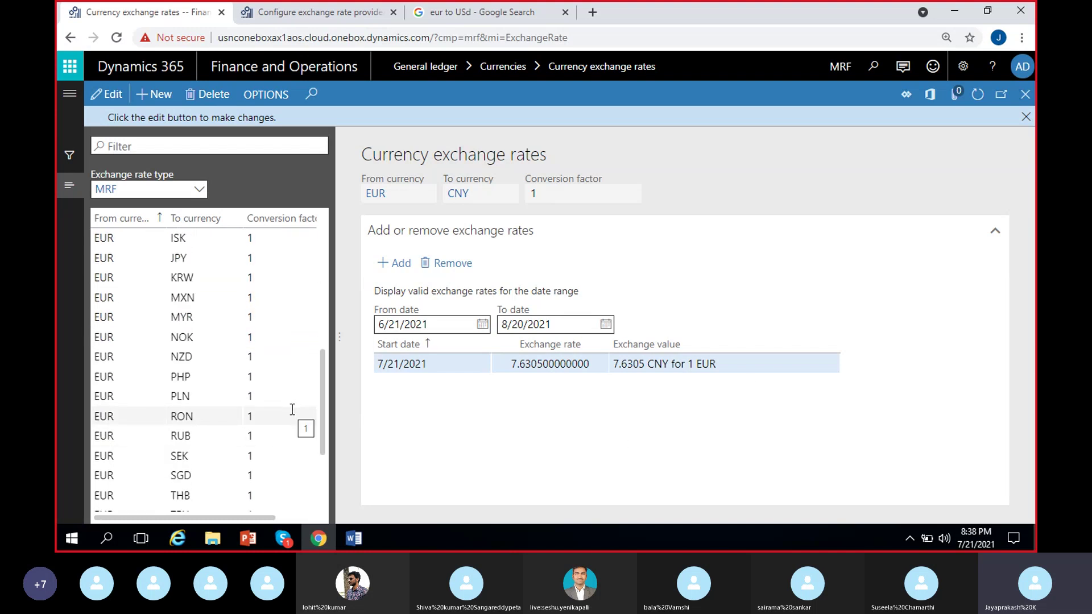
scroll(290, 409, down, 3)
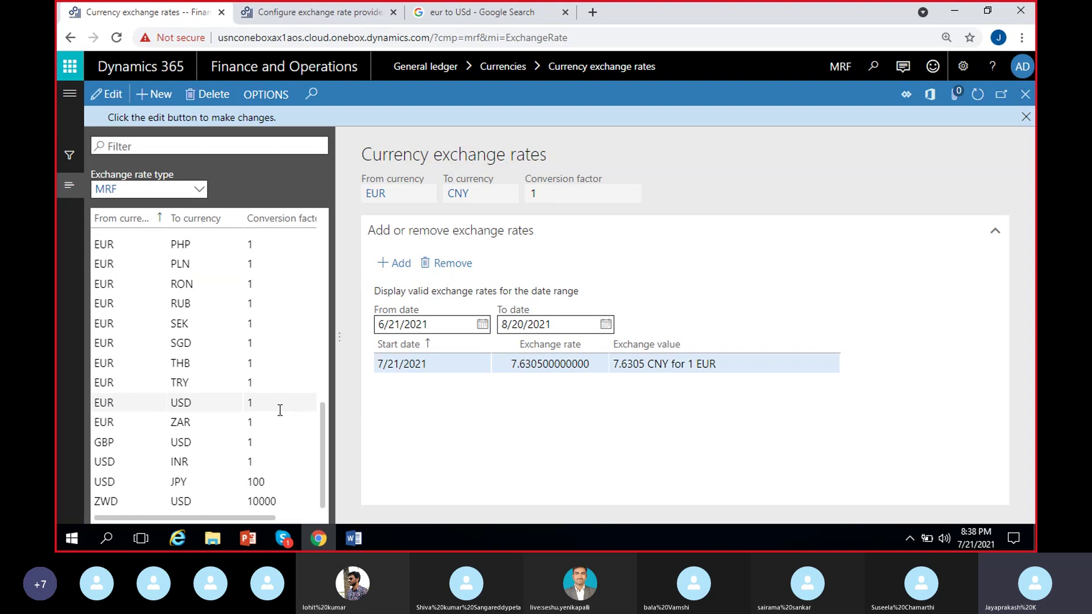
click(227, 405)
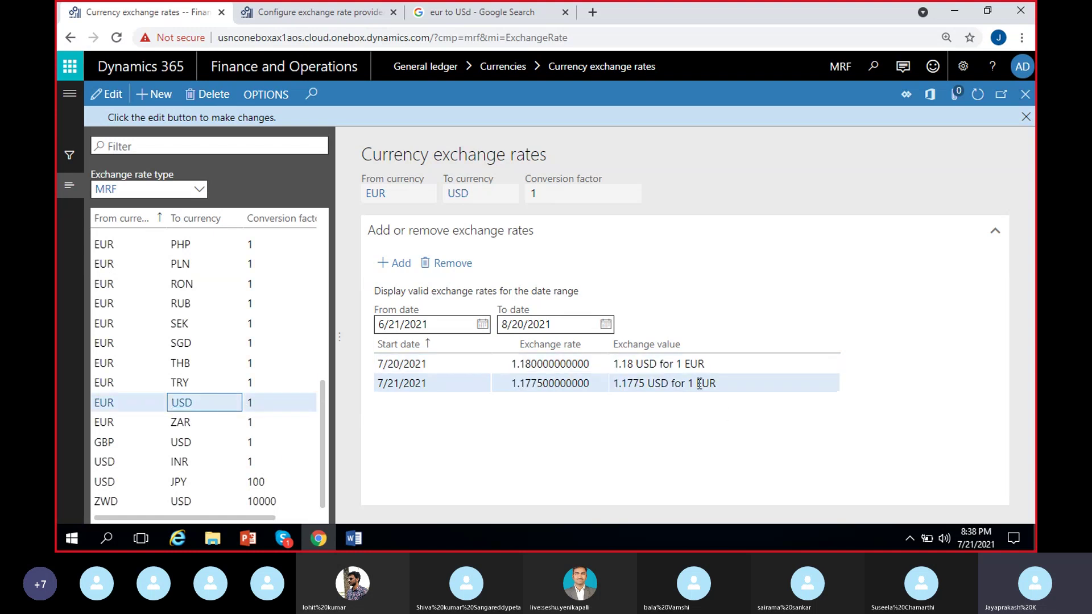
click(552, 385)
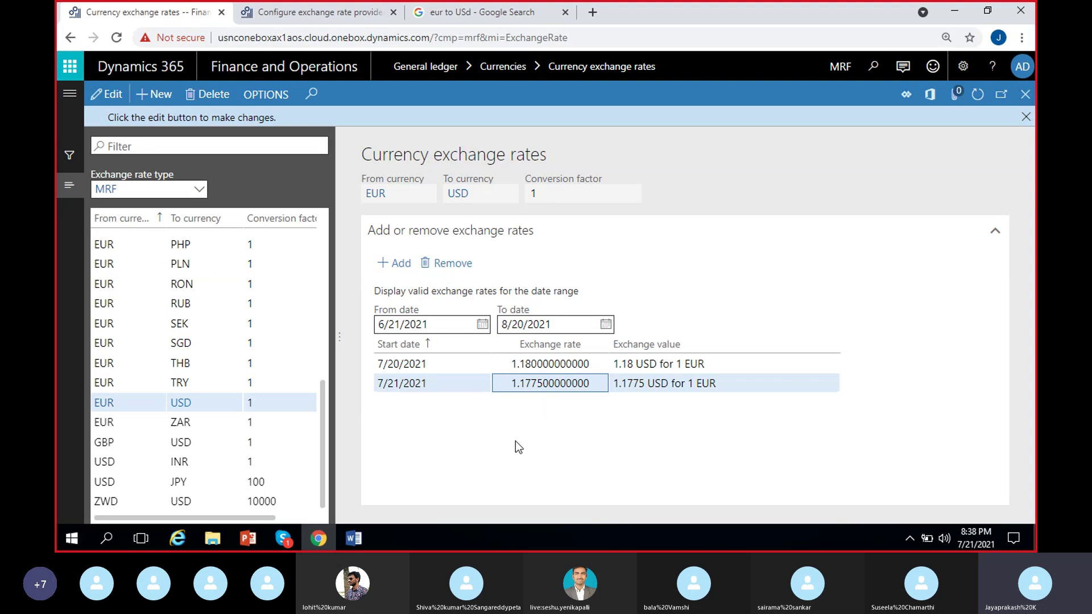
click(199, 463)
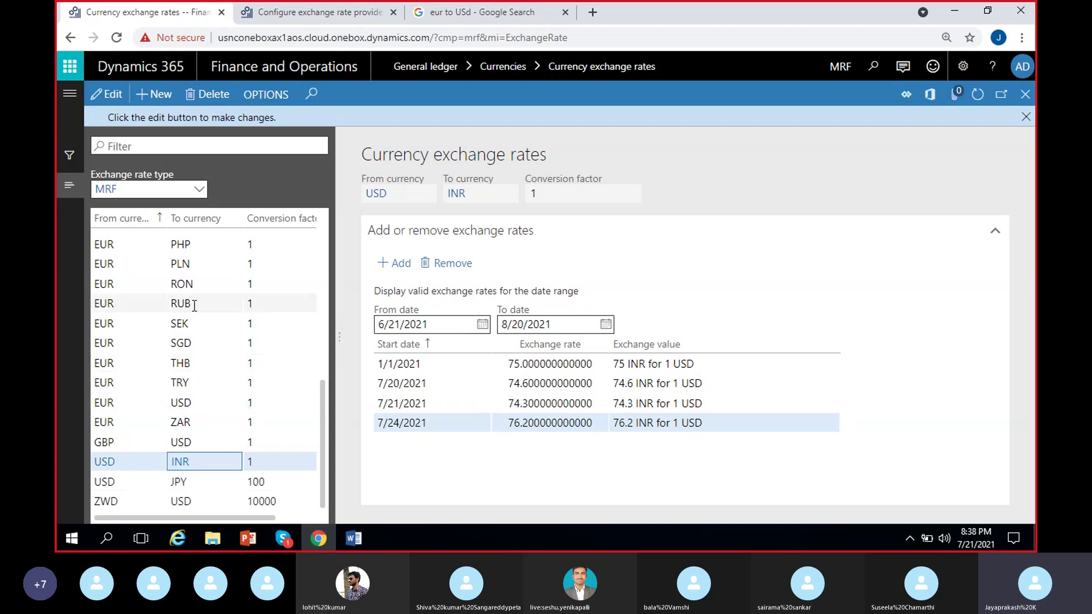
scroll(195, 351, up, 6)
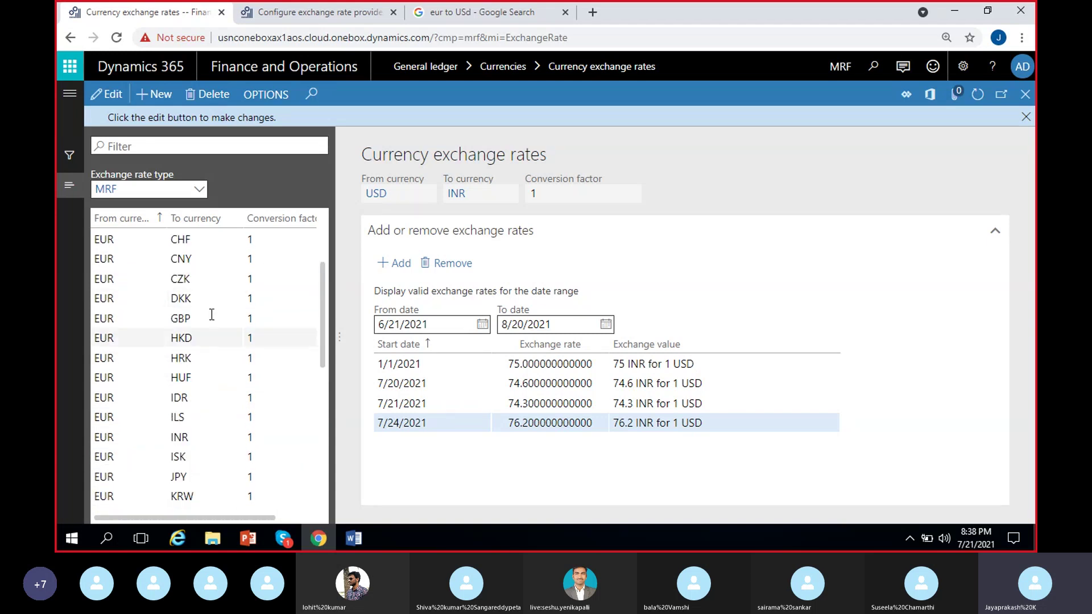
click(190, 439)
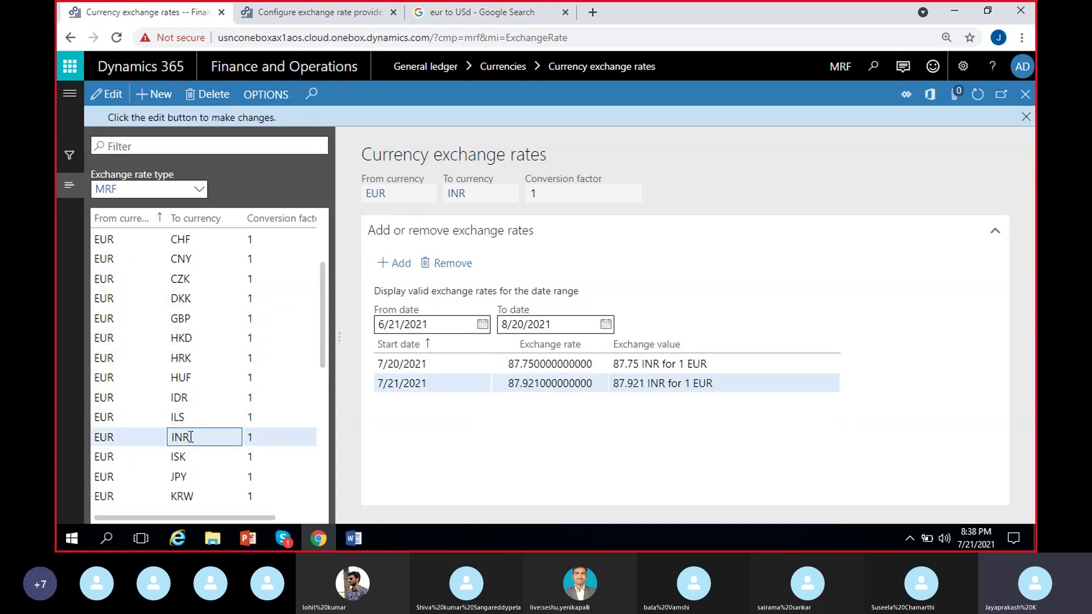
click(499, 393)
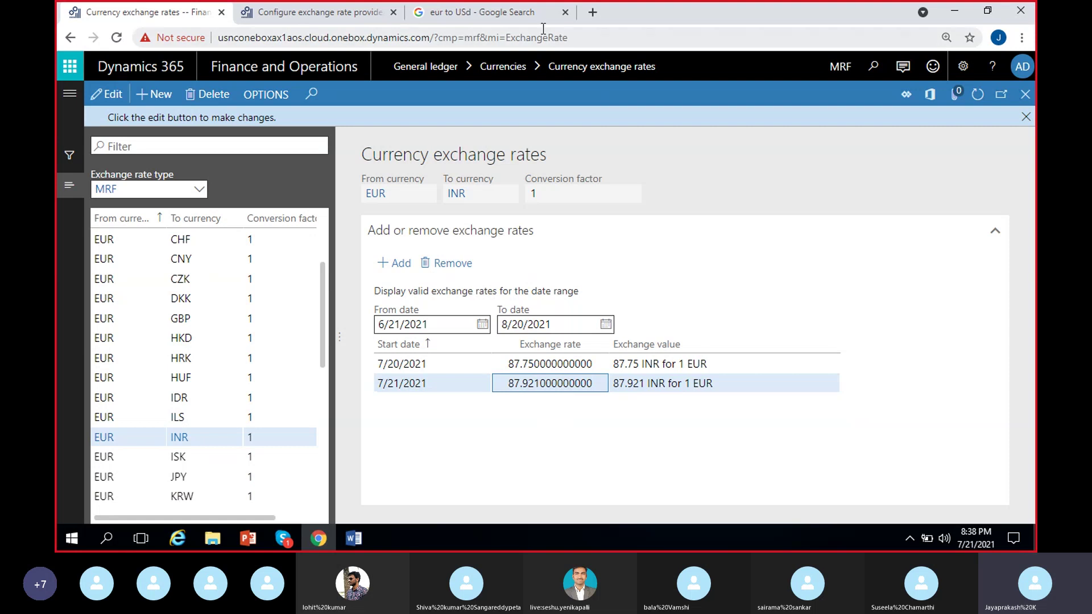
Search Google for "eur to inr" and compare the online rate with the imported EUR–INR rate in Dynamics 365.
click(526, 17)
double_click(224, 86)
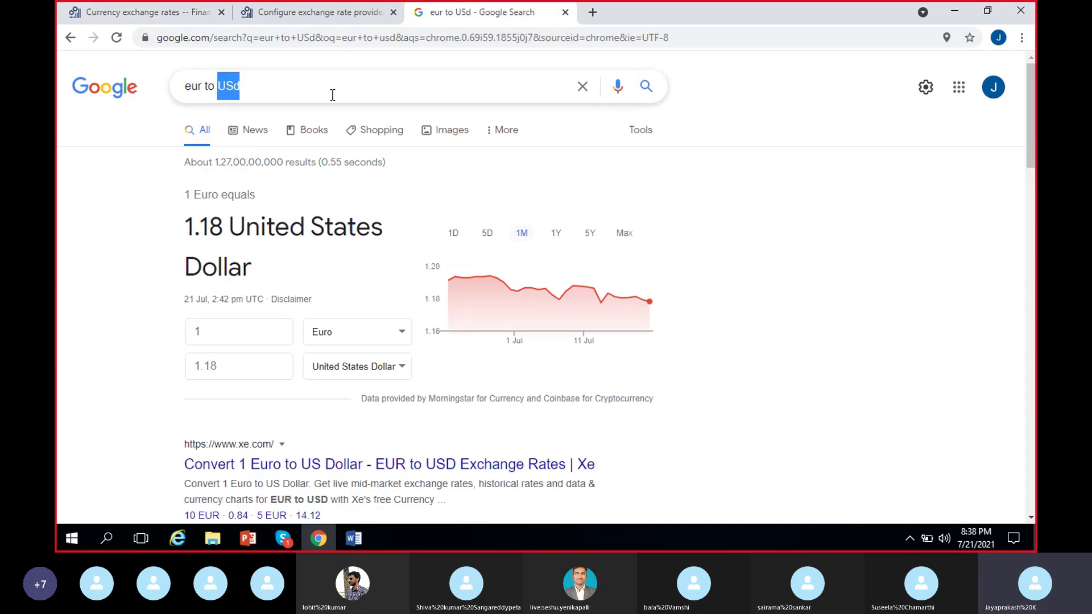
key(BackSpace)
text(inr)
key(Return)
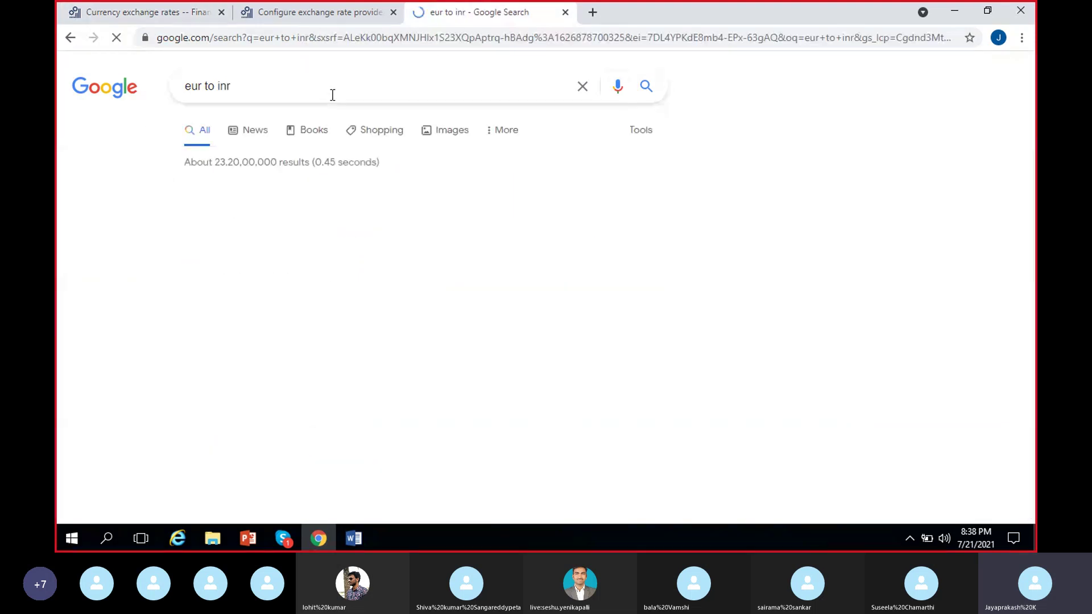
click(168, 17)
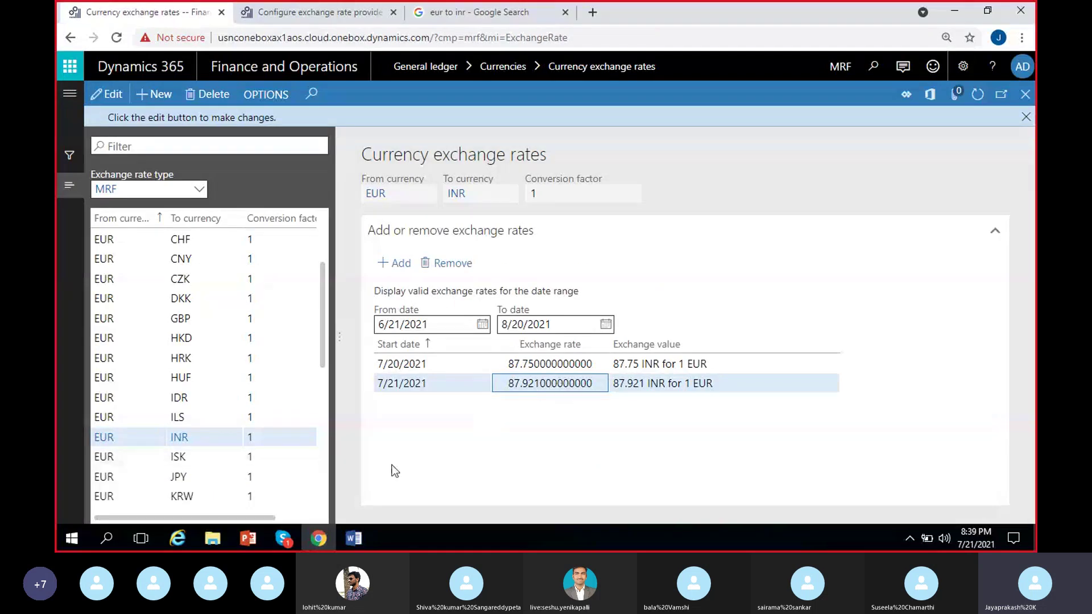
click(498, 16)
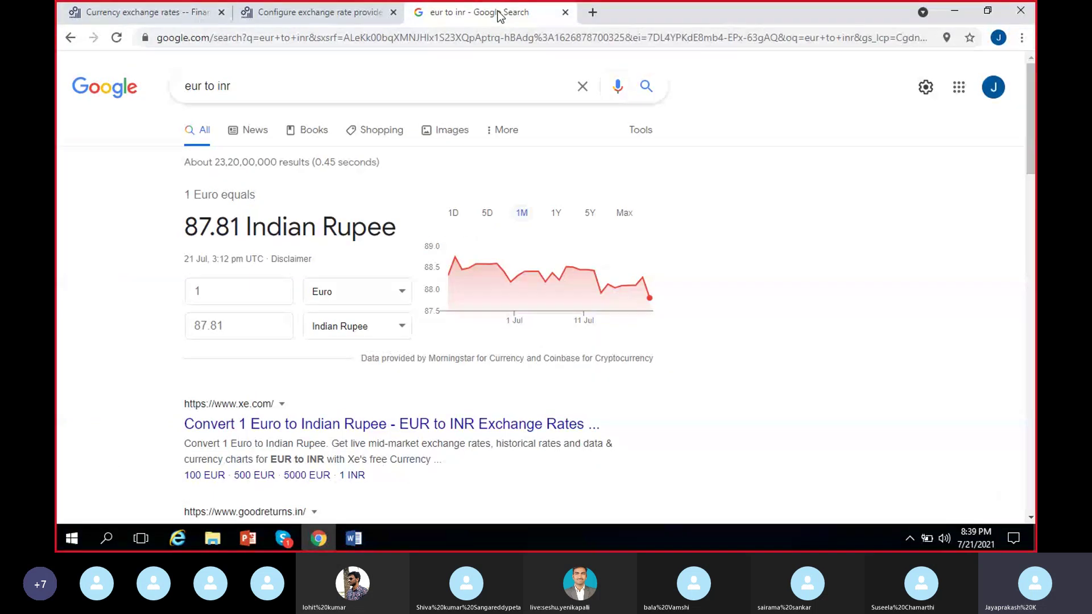
click(151, 14)
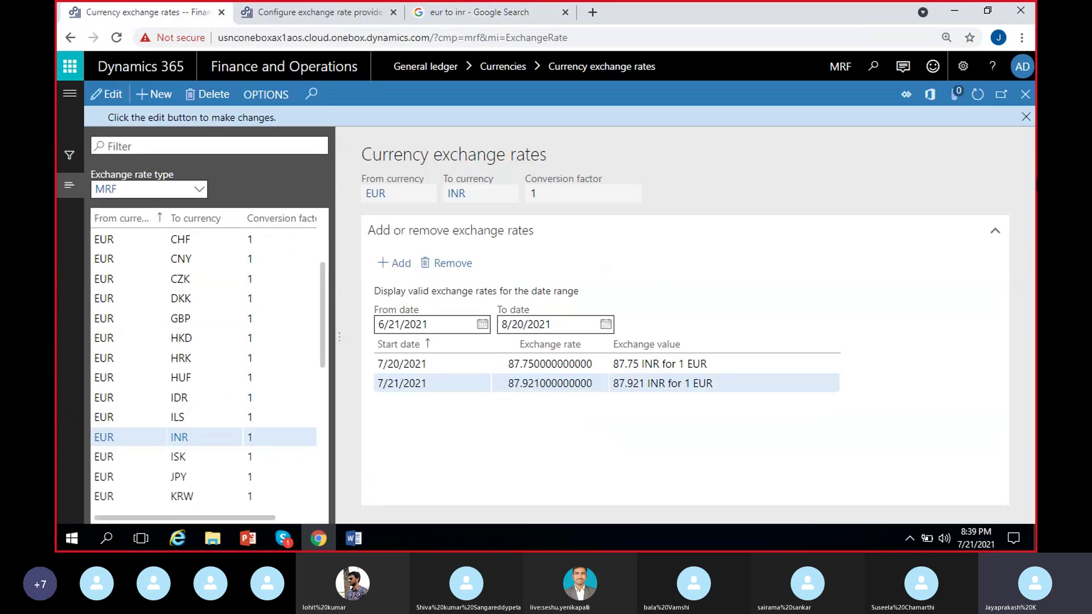
Dismiss the edit notice and review the full list of MRF currency pairs, including the USD preview for EUR–USD.
click(1025, 117)
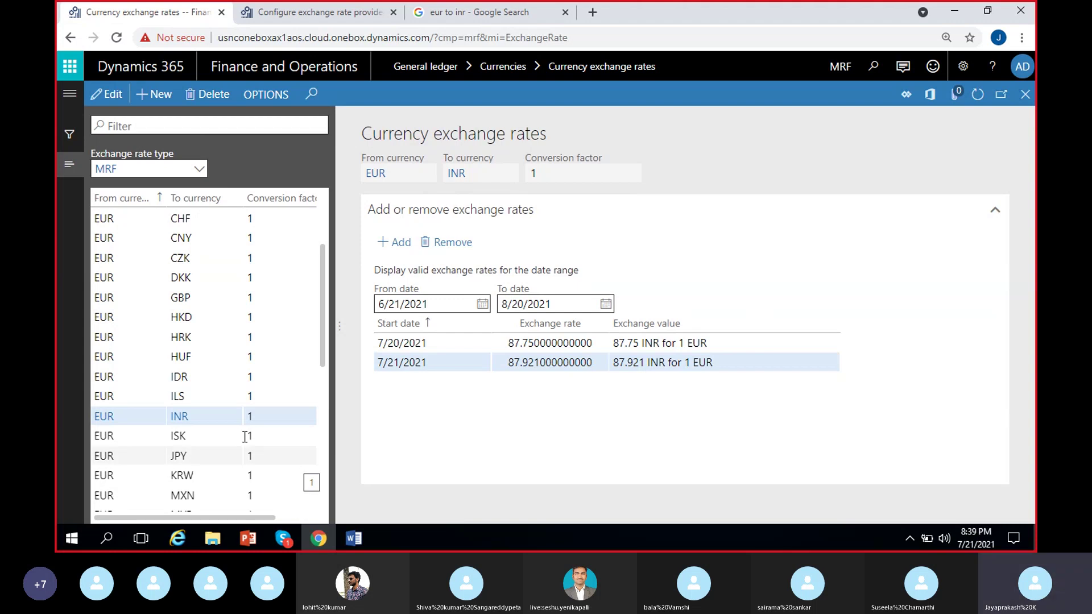
scroll(133, 314, up, 3)
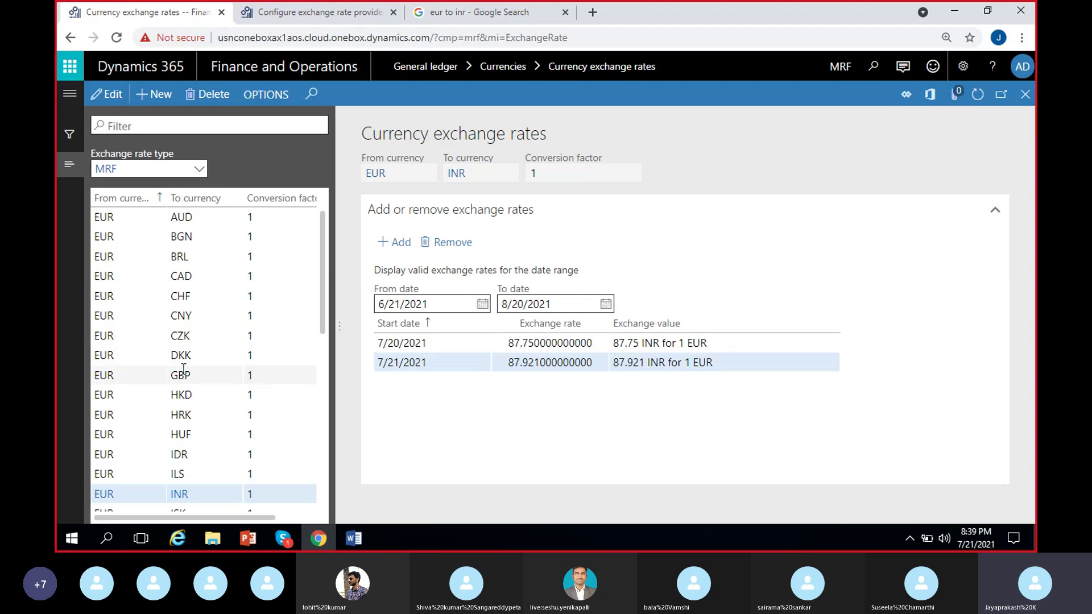
scroll(183, 370, down, 7)
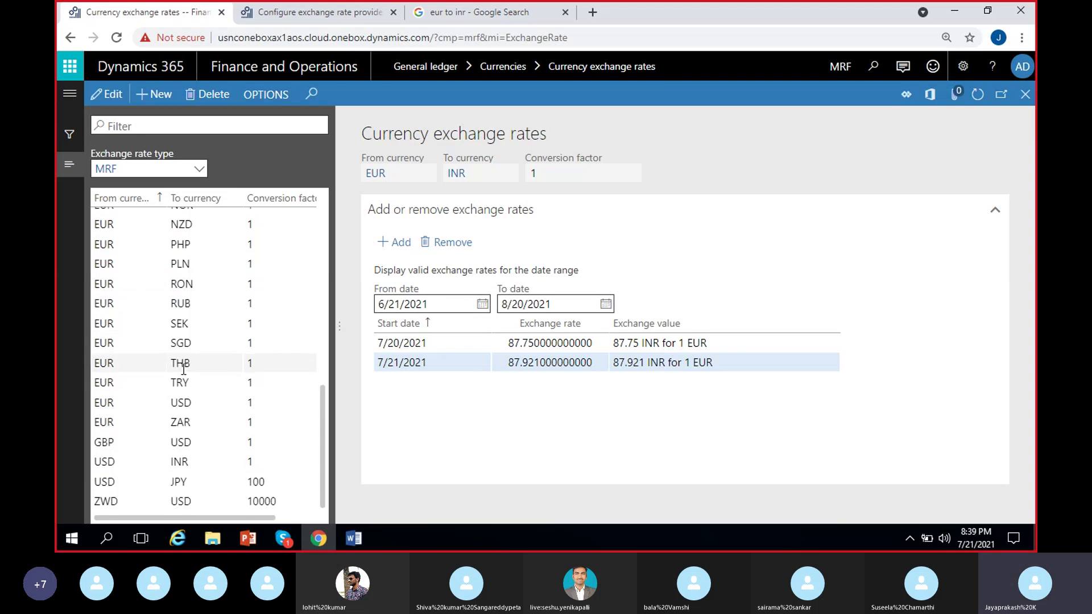
scroll(183, 370, up, 7)
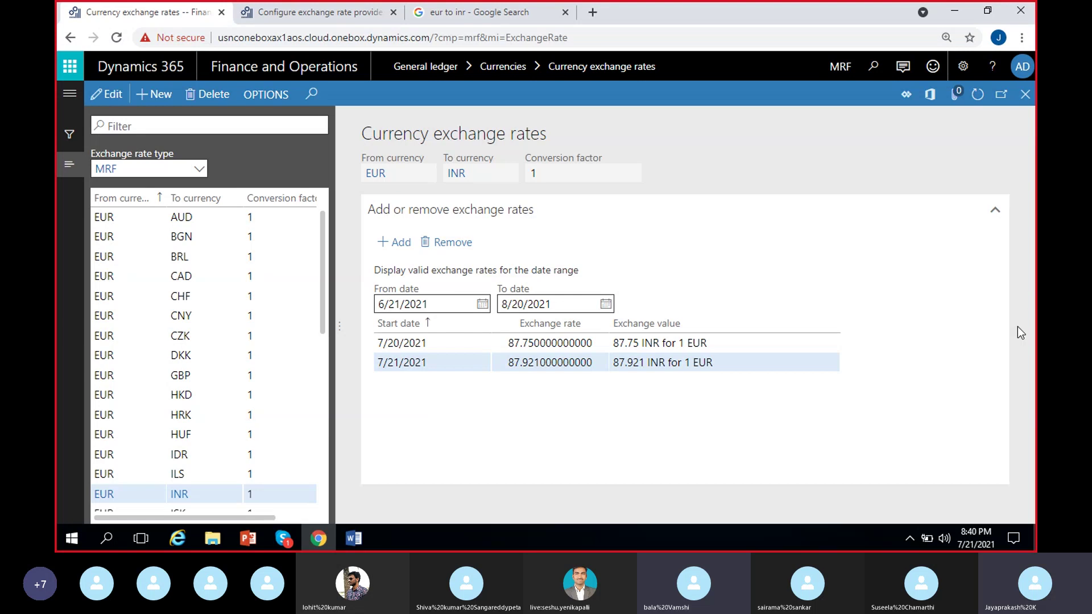
scroll(199, 397, down, 5)
scroll(199, 396, down, 1)
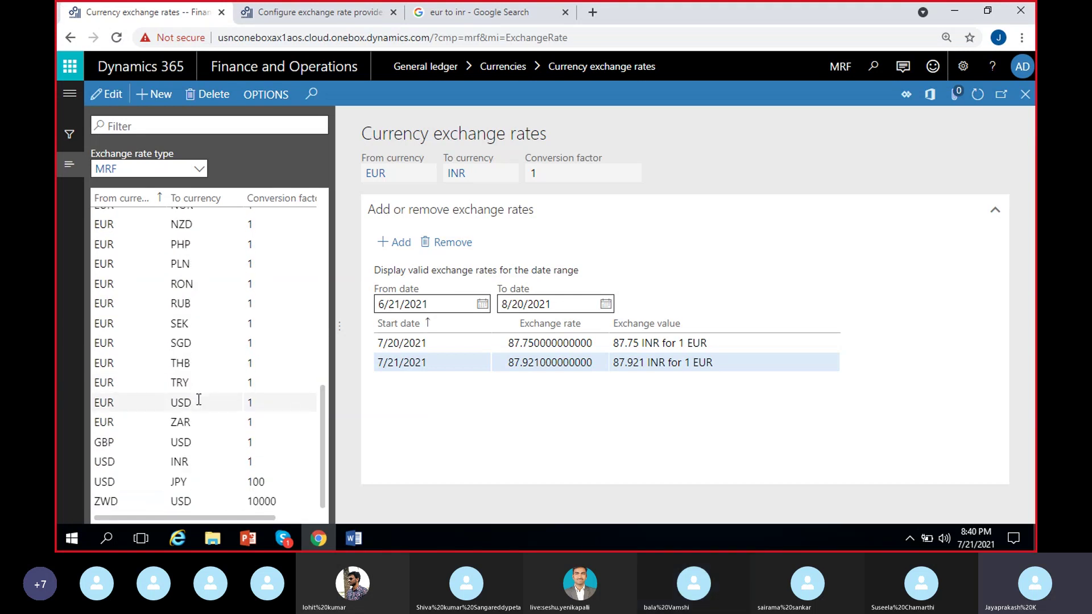
mouse_move(198, 400)
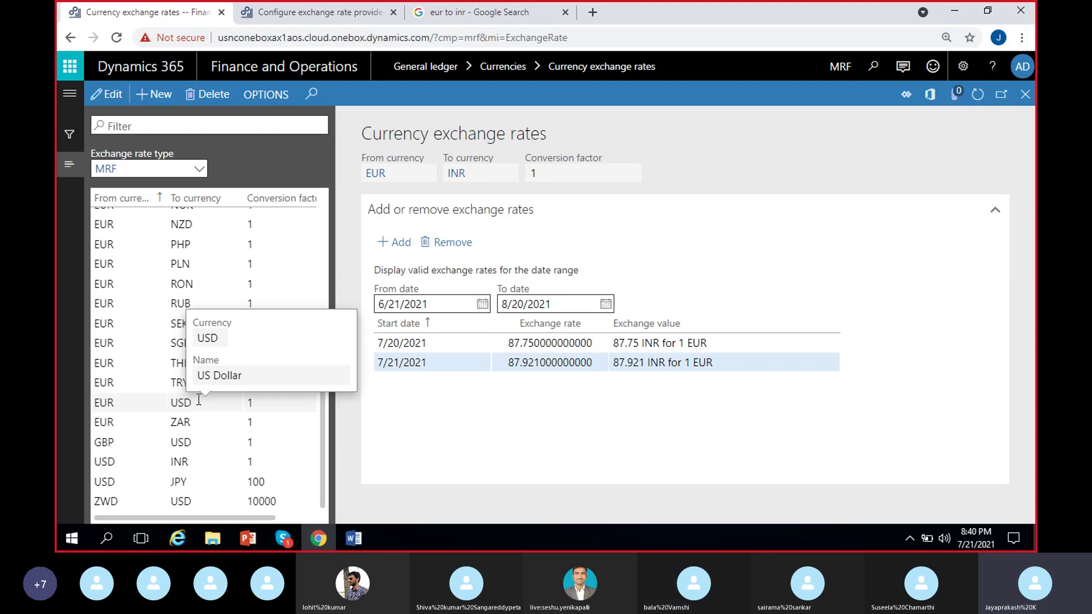
Check the exchange rate entries by start date for the USD–INR pair.
click(144, 467)
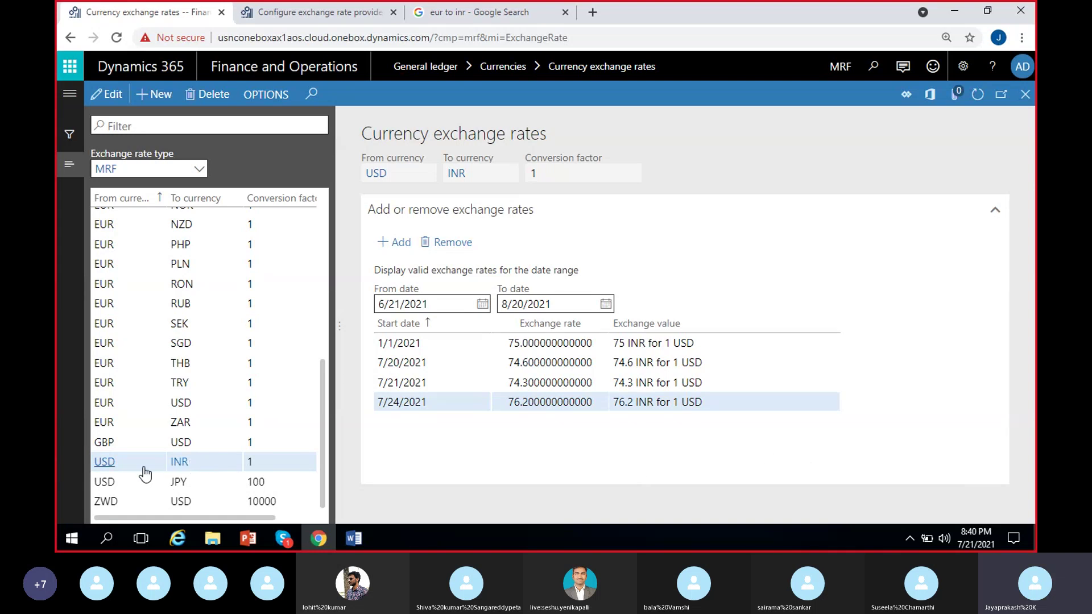
mouse_move(145, 474)
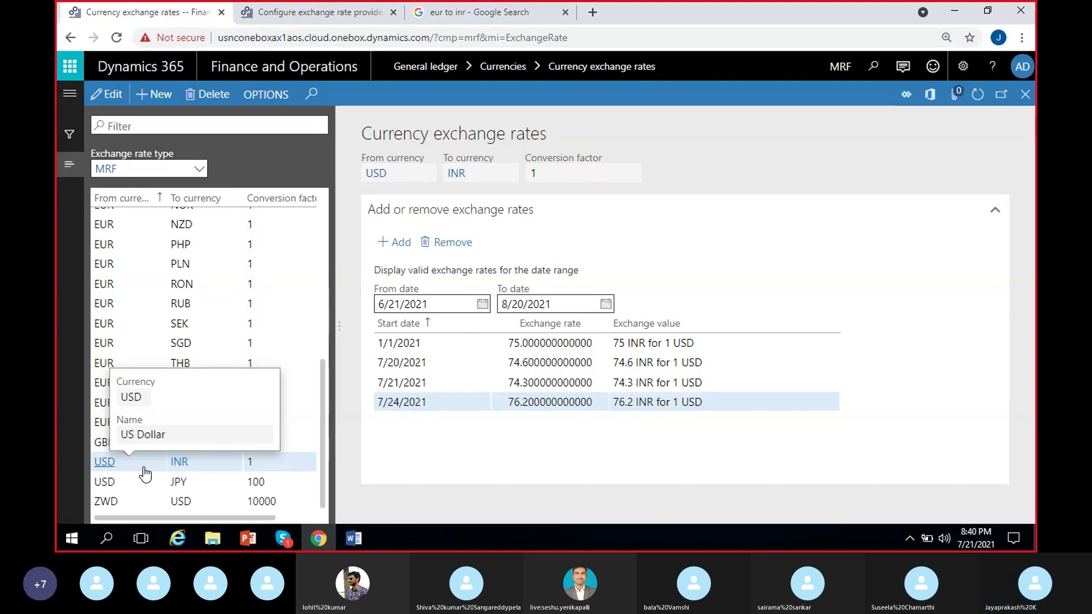
Open Import currency exchange rates from the General ledger module and check which exchange rate providers can be chosen.
click(348, 12)
click(69, 93)
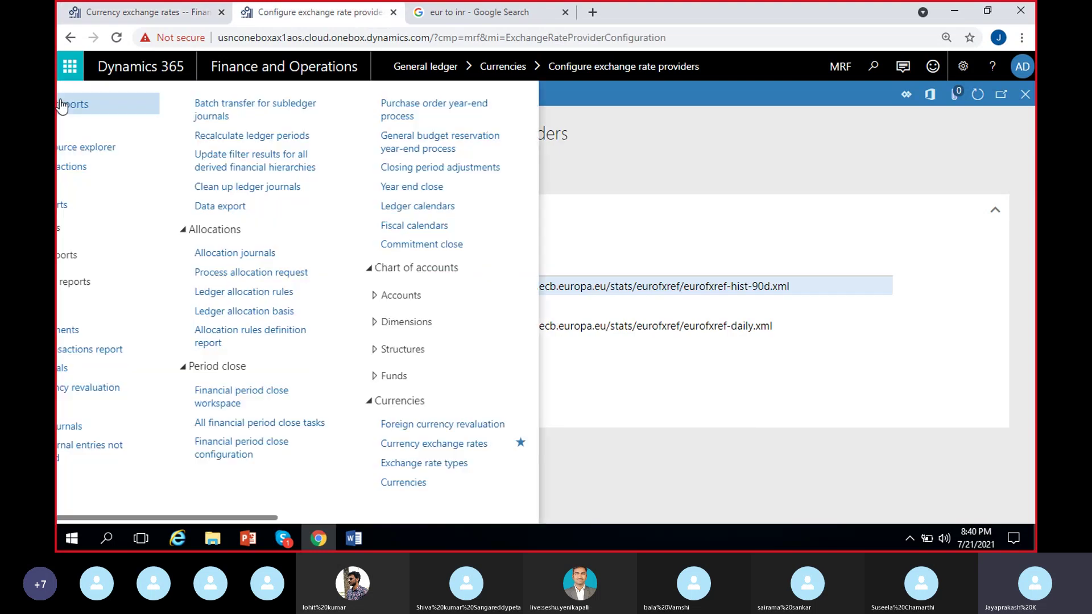
drag(634, 517, 791, 516)
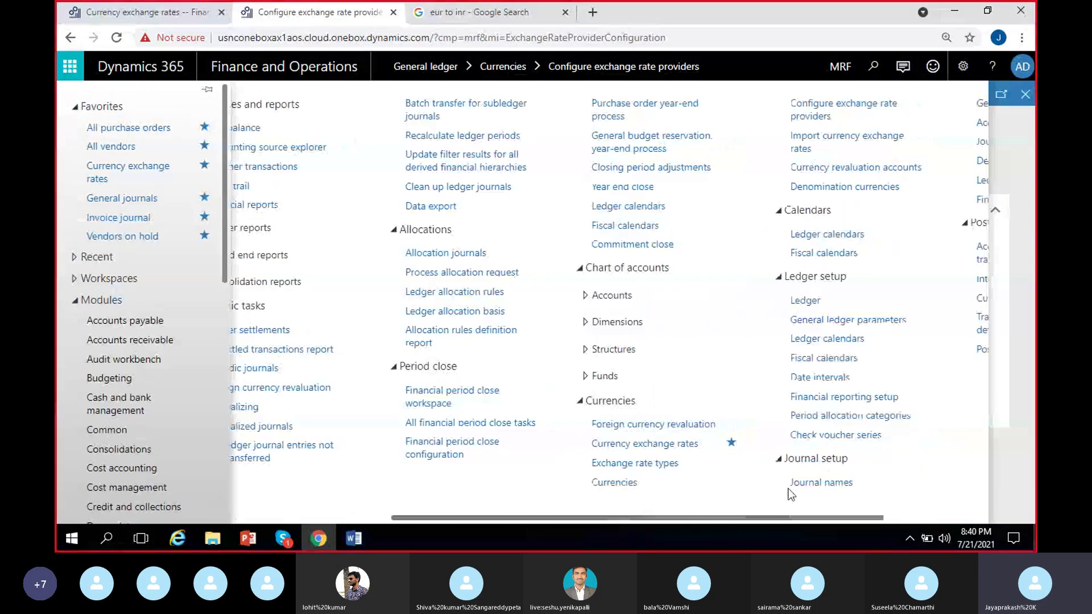
click(825, 155)
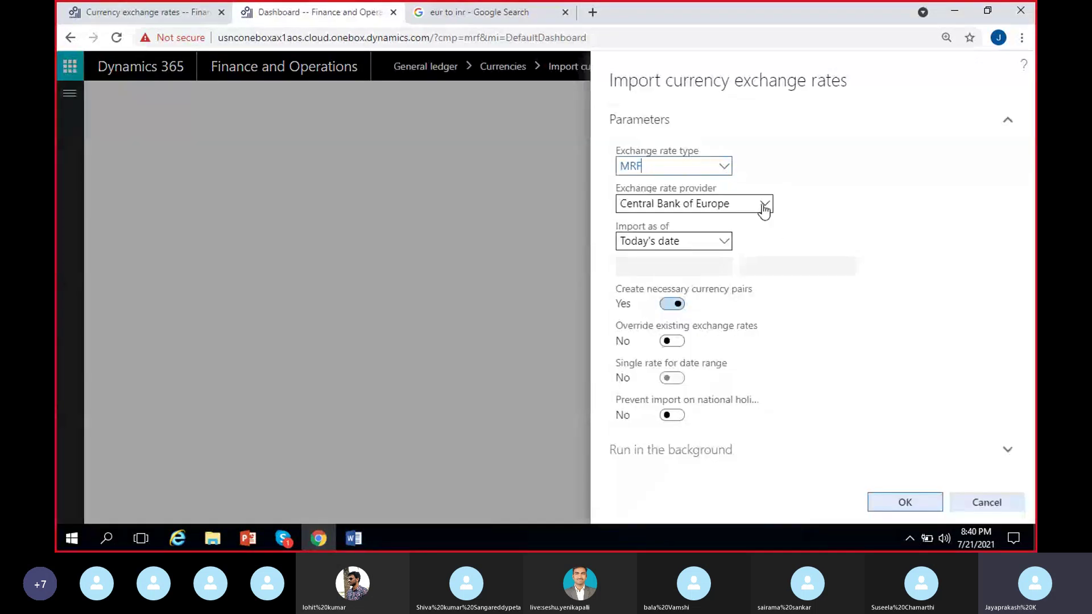
click(764, 205)
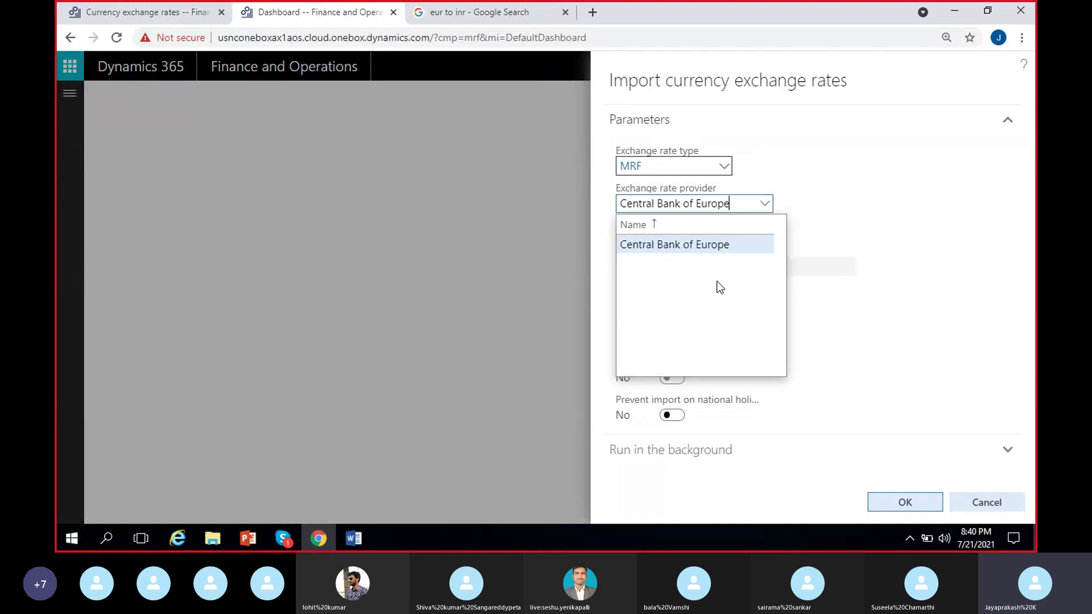
click(900, 198)
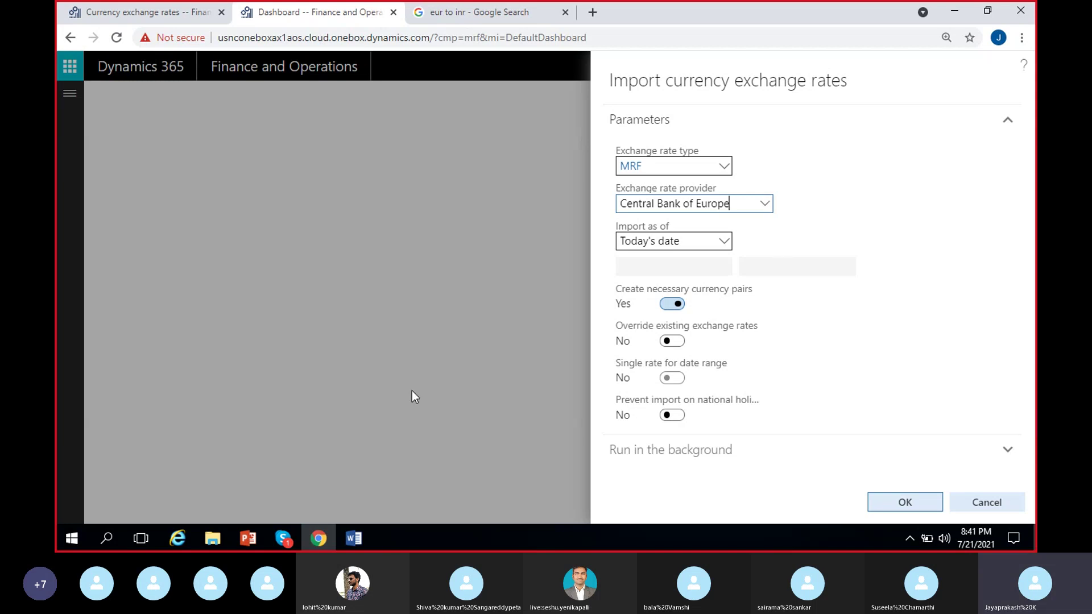
Review the background and batch processing options of the rate import, cancel it and return to the currency exchange rates page.
click(727, 452)
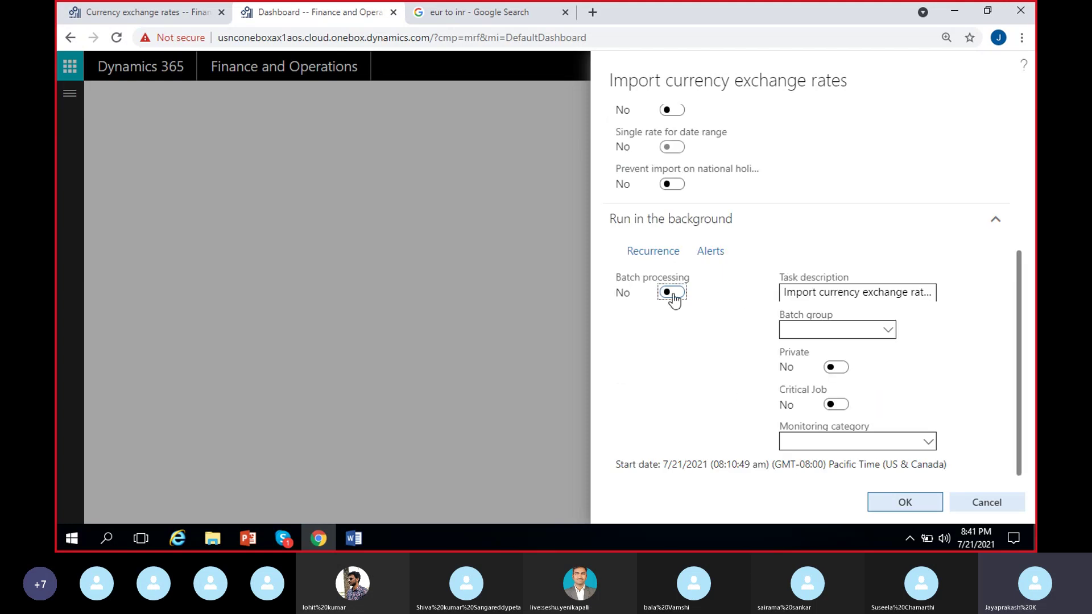
scroll(824, 383, up, 4)
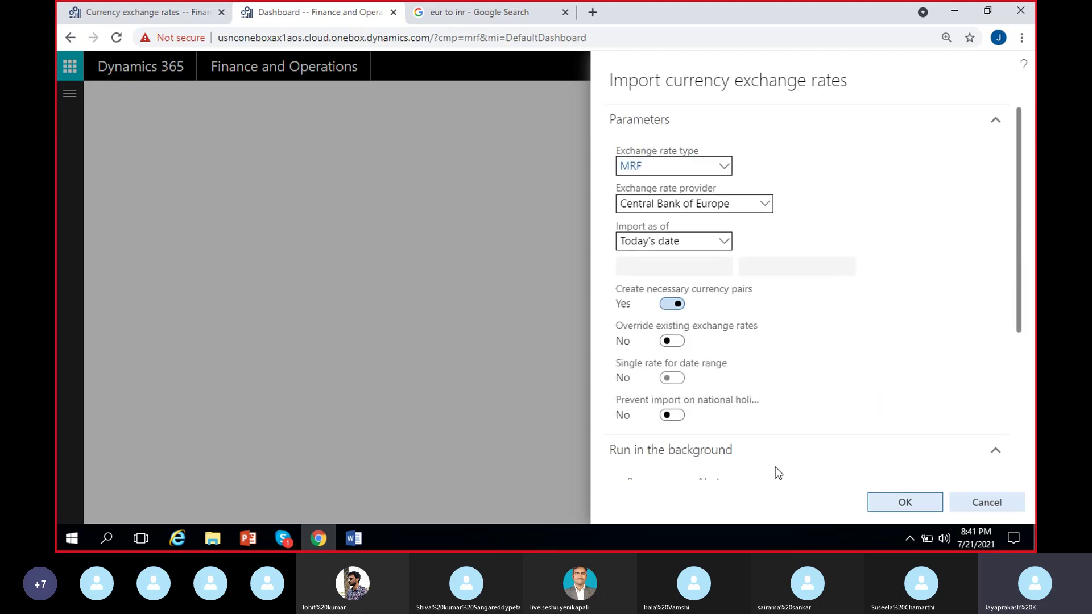
scroll(777, 473, down, 4)
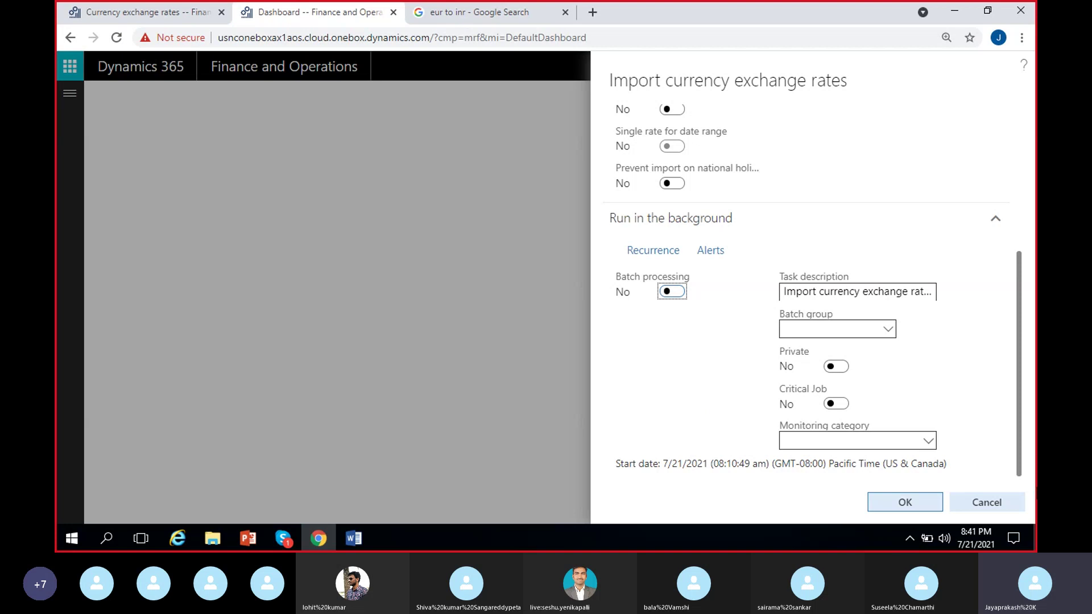
click(988, 507)
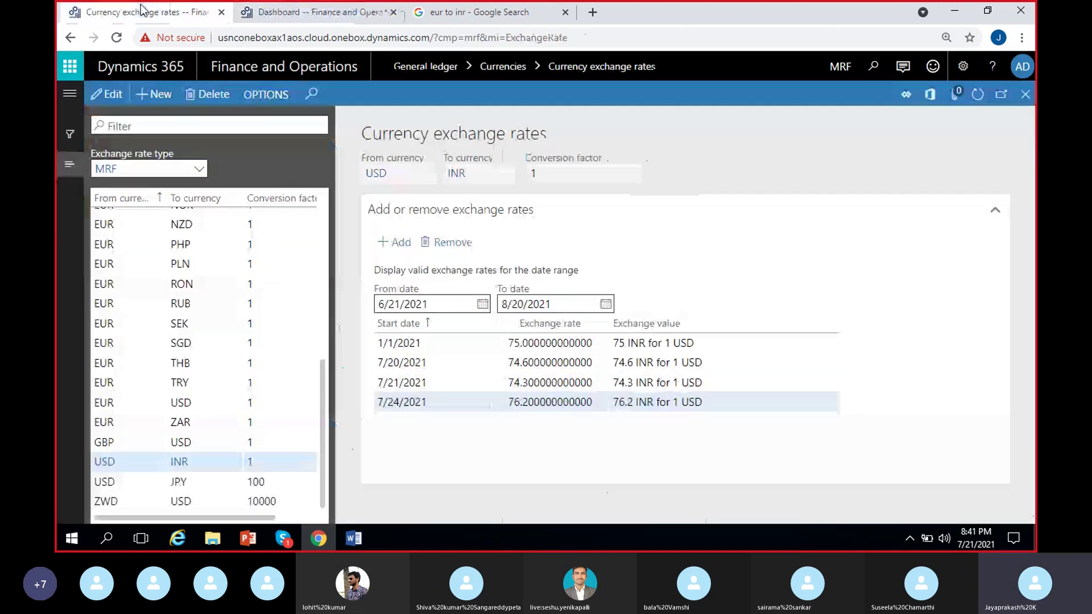
click(101, 17)
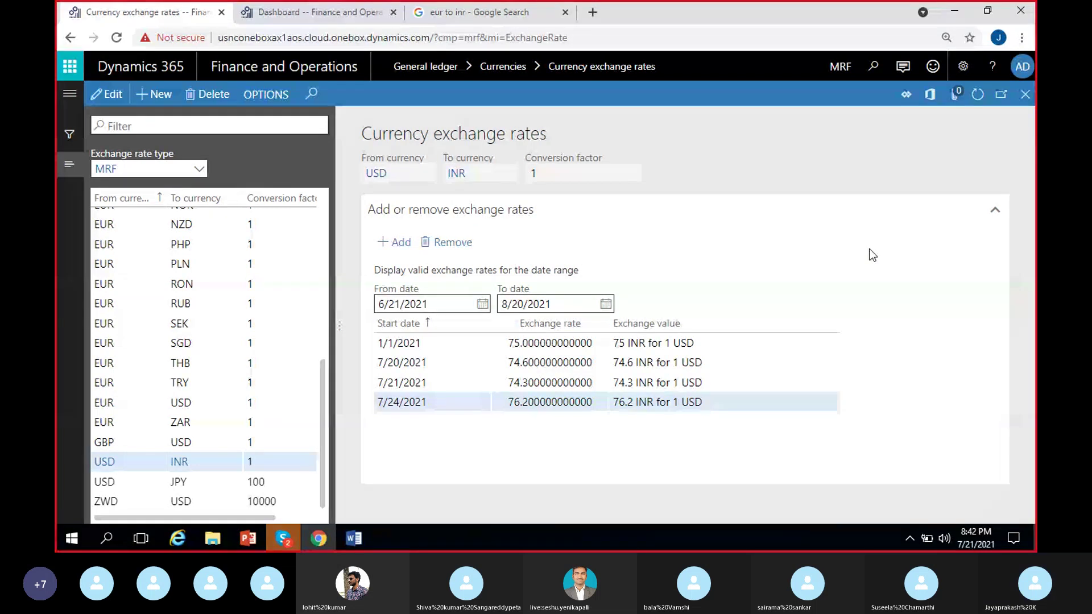
Switch to the Skype call, read the unread chat message and go back to the currency exchange rates page.
click(274, 541)
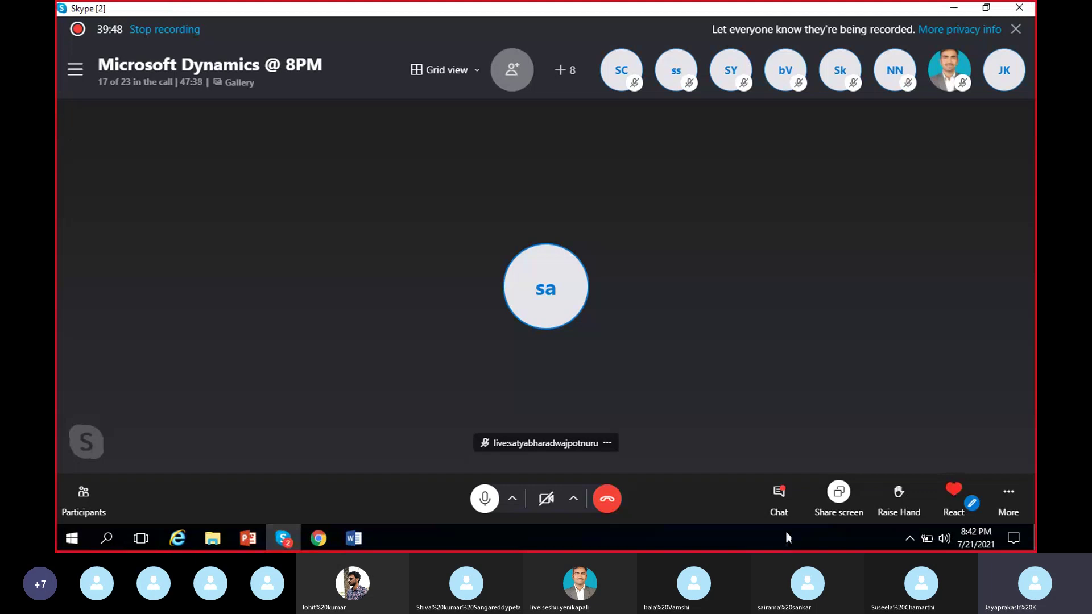
click(780, 500)
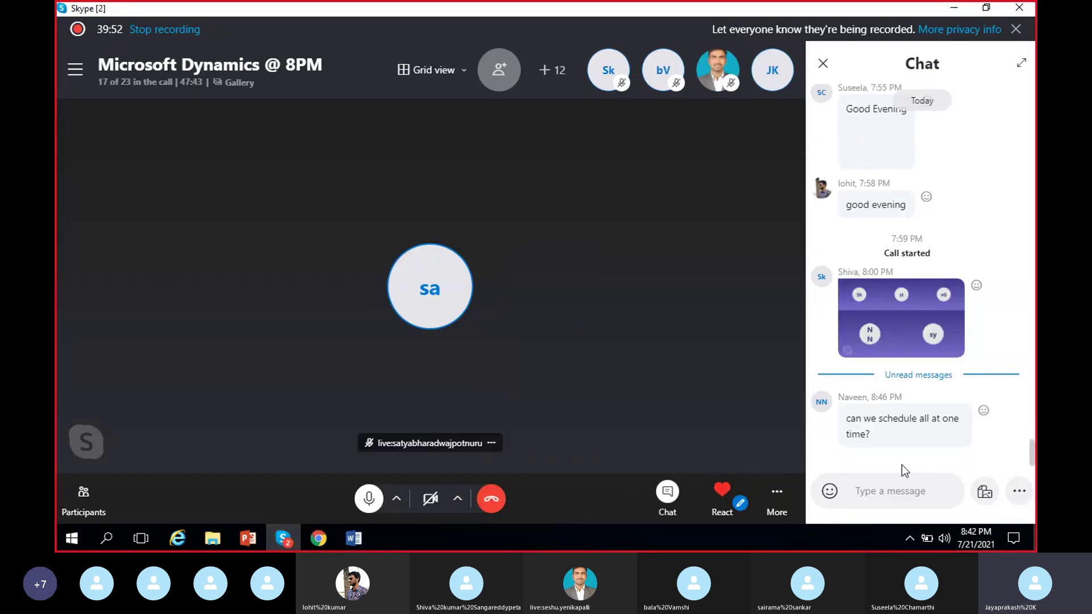
click(823, 65)
click(961, 9)
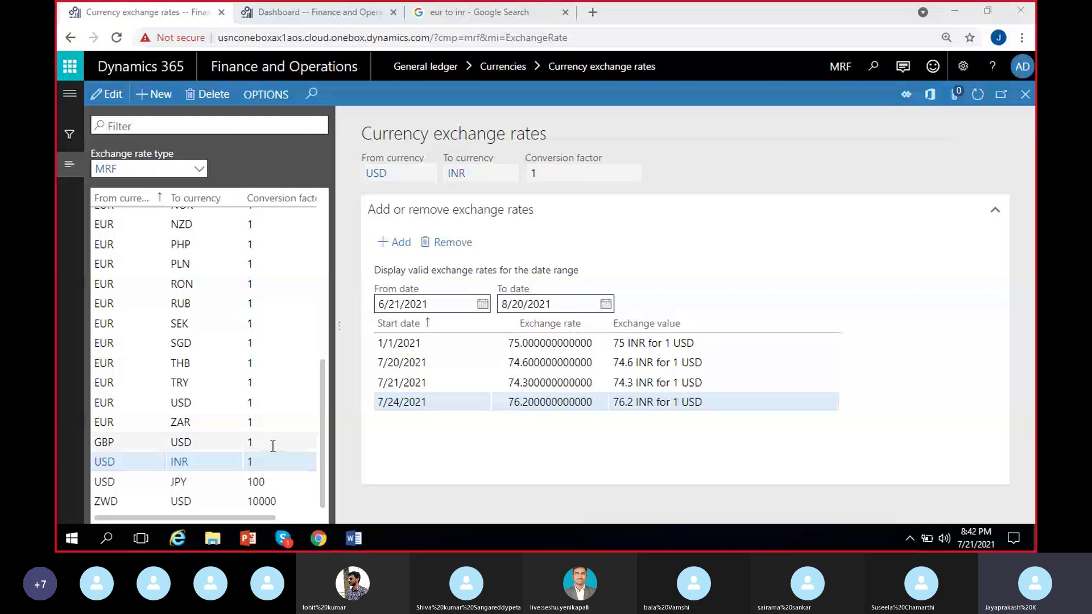
Review the start of the MRF currency pair list and read the import messages in the Action center.
scroll(274, 445, up, 5)
scroll(276, 448, up, 2)
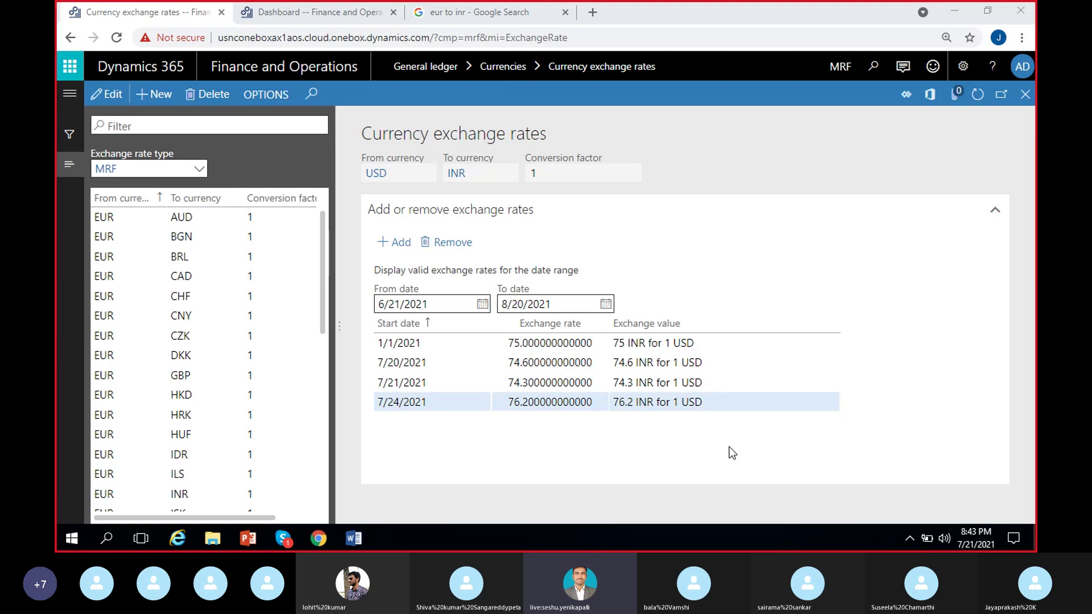
click(903, 67)
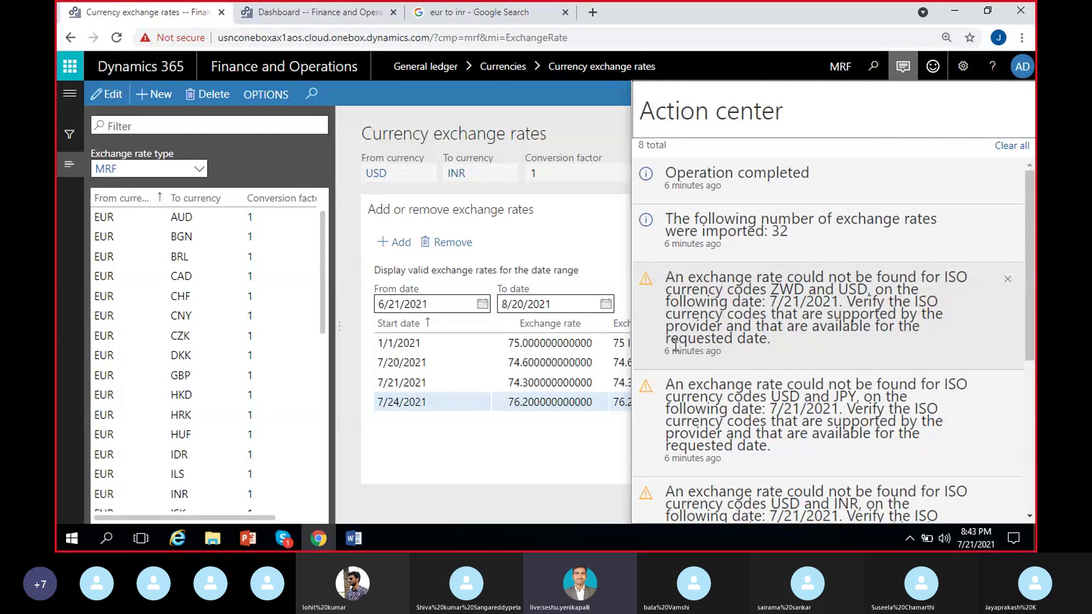
click(548, 447)
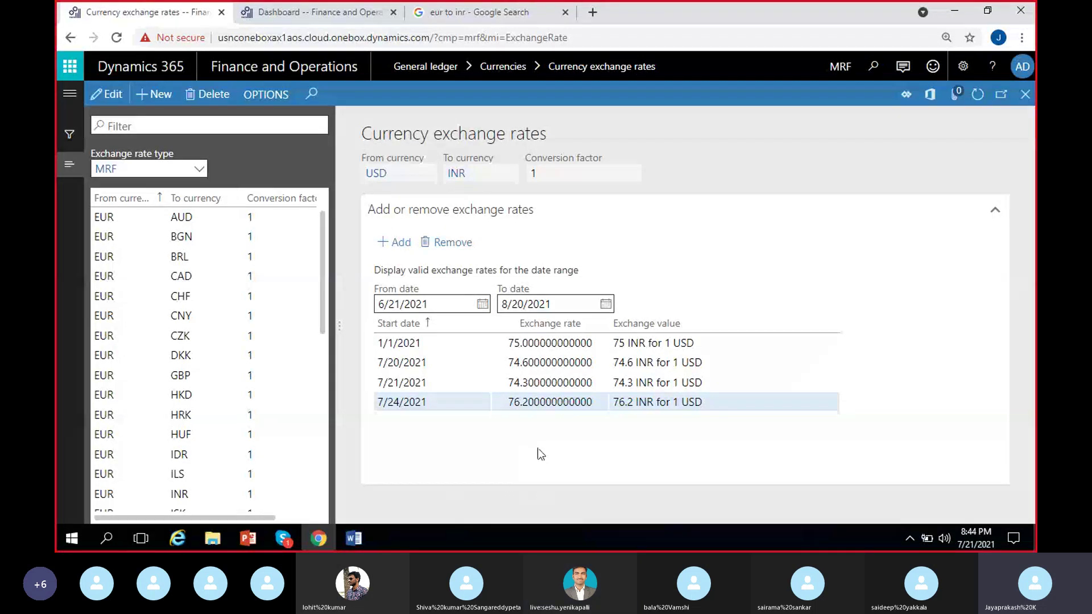
Switch to the Word notes and add the line "Chart of accounts" below the topic list, separated by a blank line.
click(353, 538)
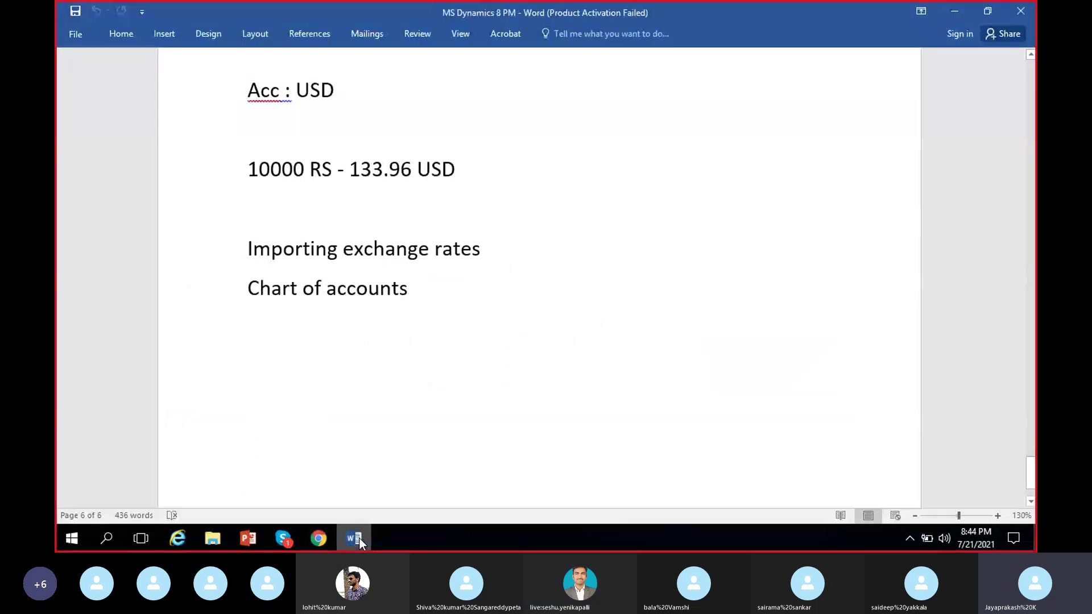
click(516, 339)
scroll(540, 394, down, 2)
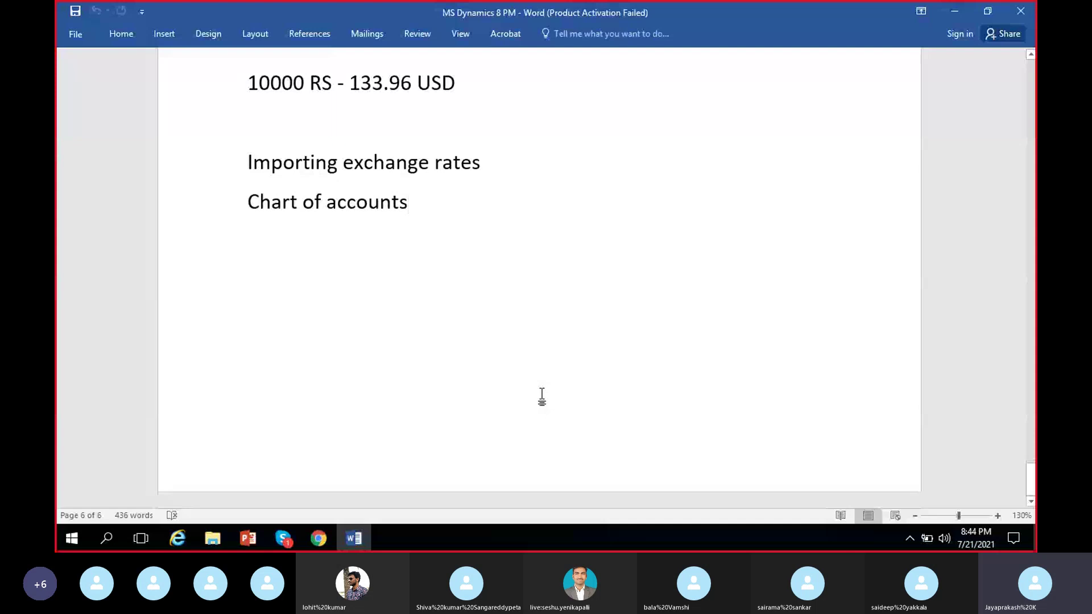
key(Return)
key(Return)
text(C)
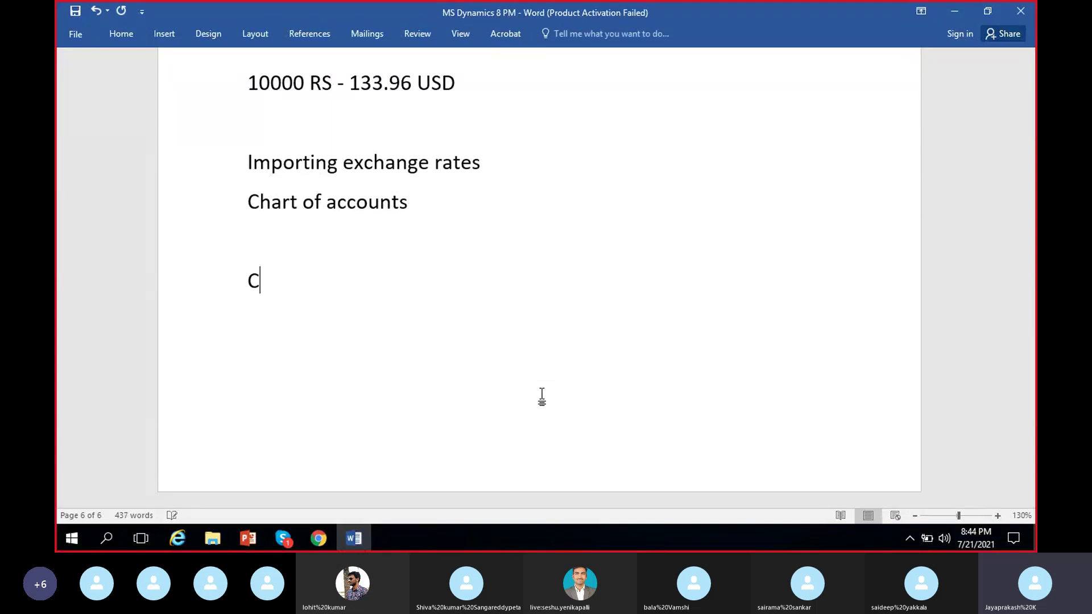
text(hart of accounts)
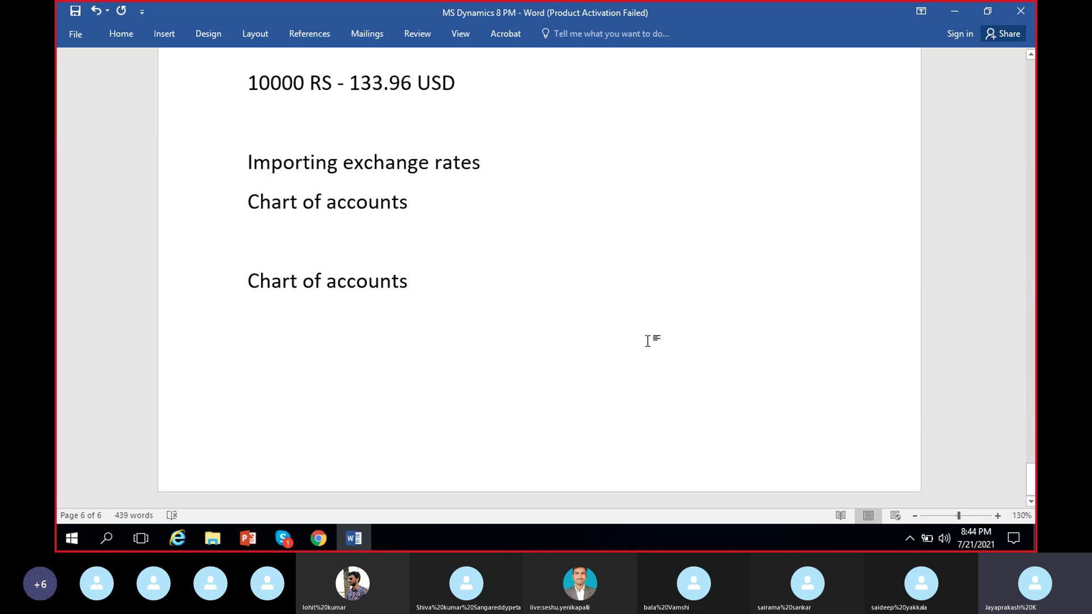
Make the new "Chart of accounts" line a bold heading ending with a colon.
drag(251, 281, 476, 283)
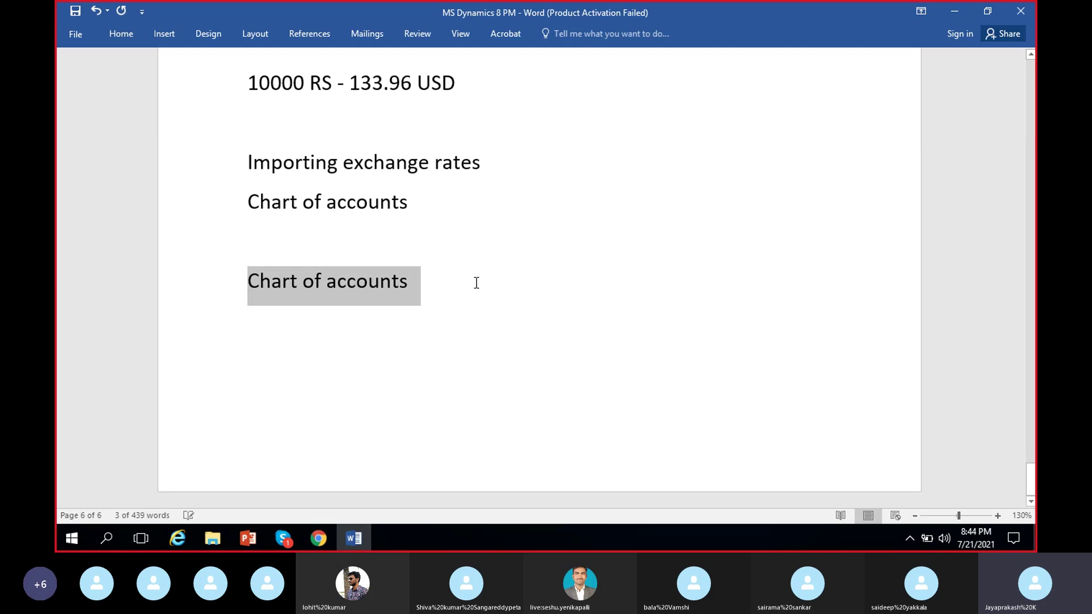
key(ctrl+b)
click(480, 297)
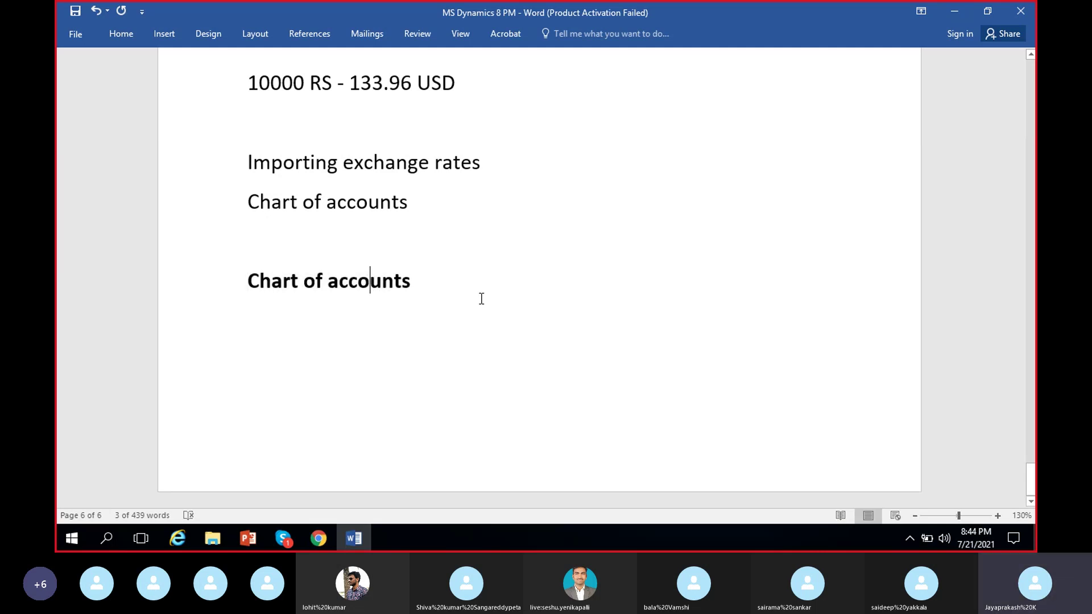
text(:)
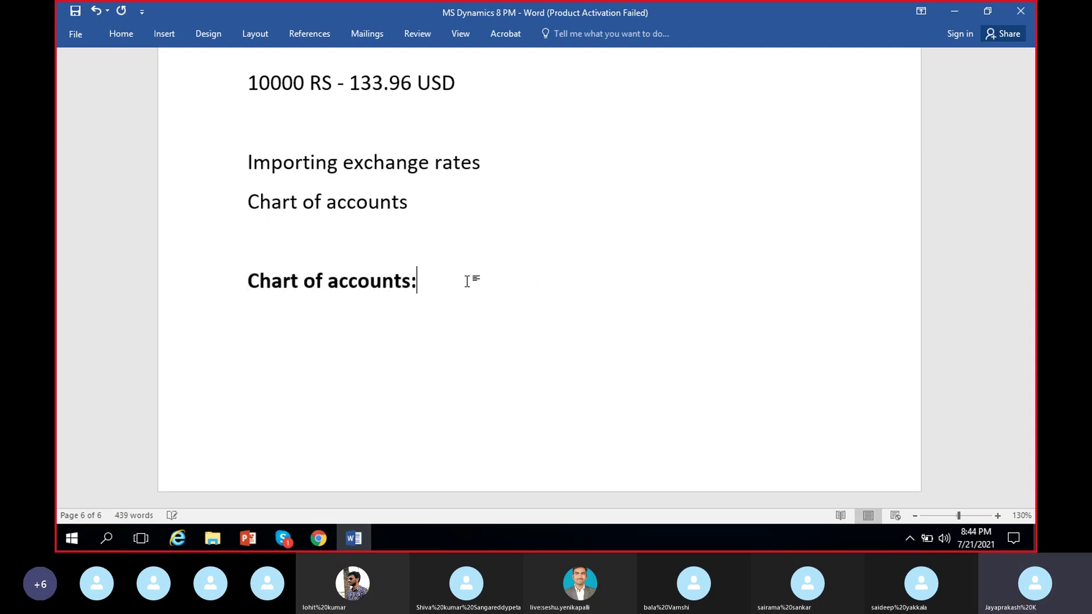